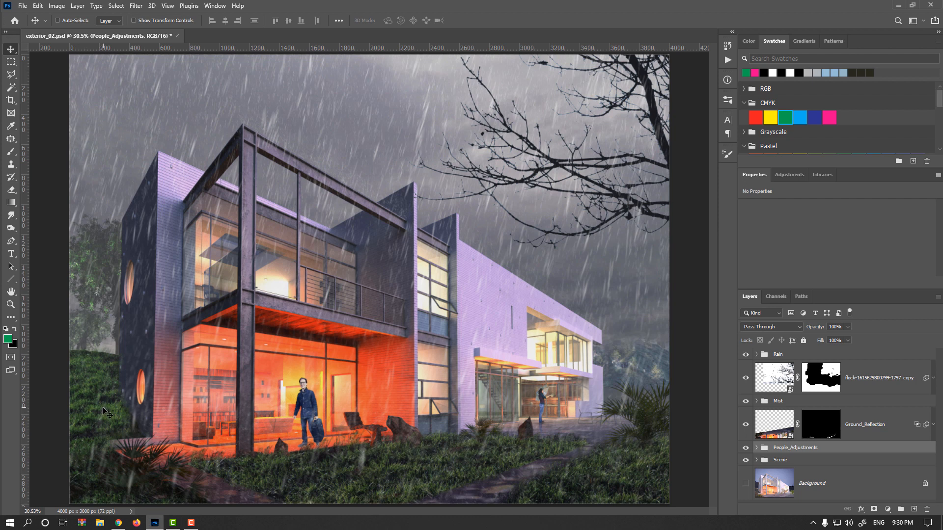
- Add a Curves adjustment layer above the Grass_Left group in the Scene group and clip it to Grass_Left
left_click(757, 460)
scroll(780, 398, "down", 3)
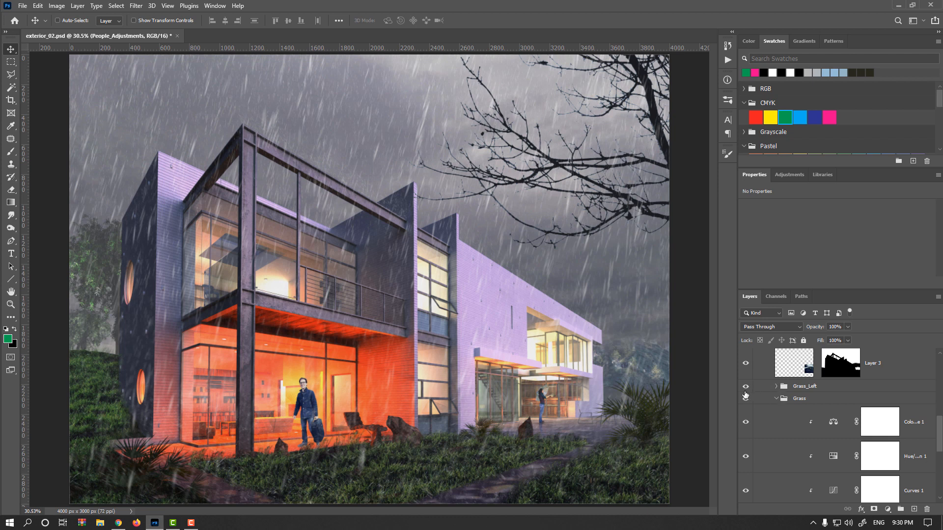
left_click(746, 388)
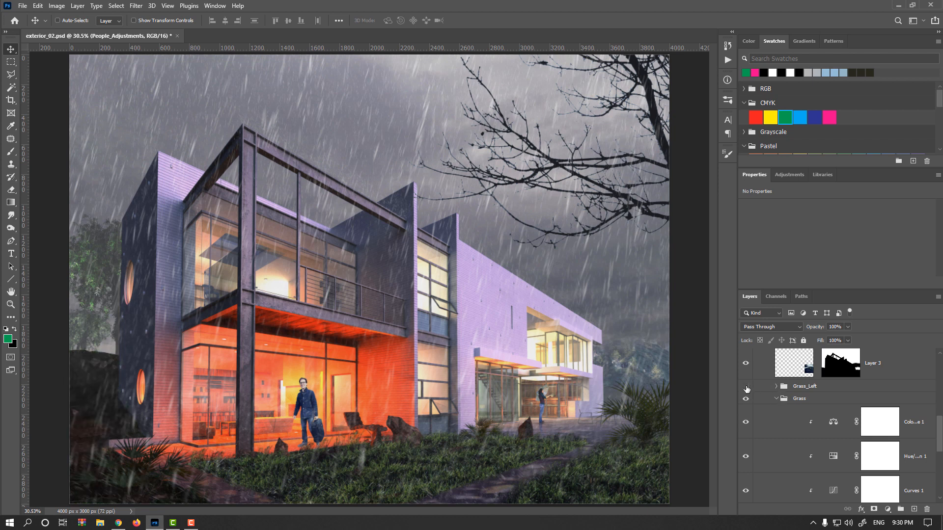
left_click(804, 387)
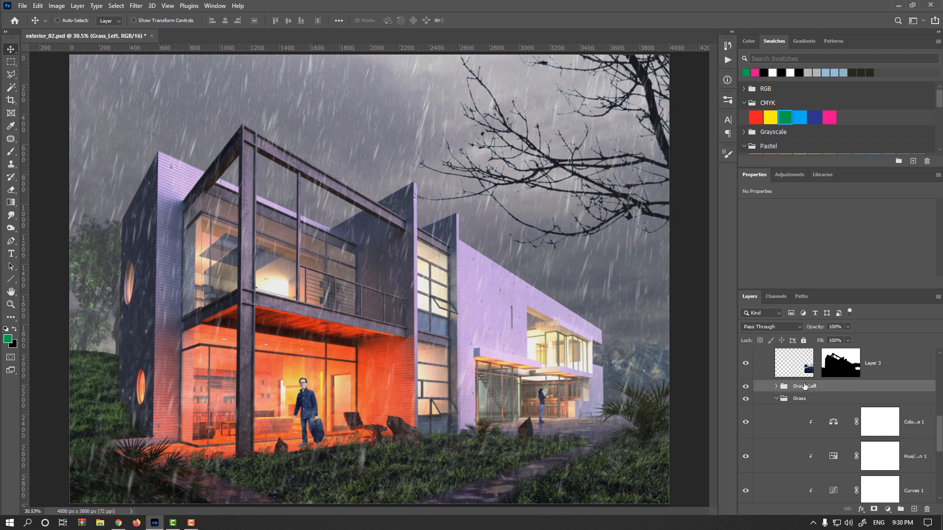
left_click(888, 510)
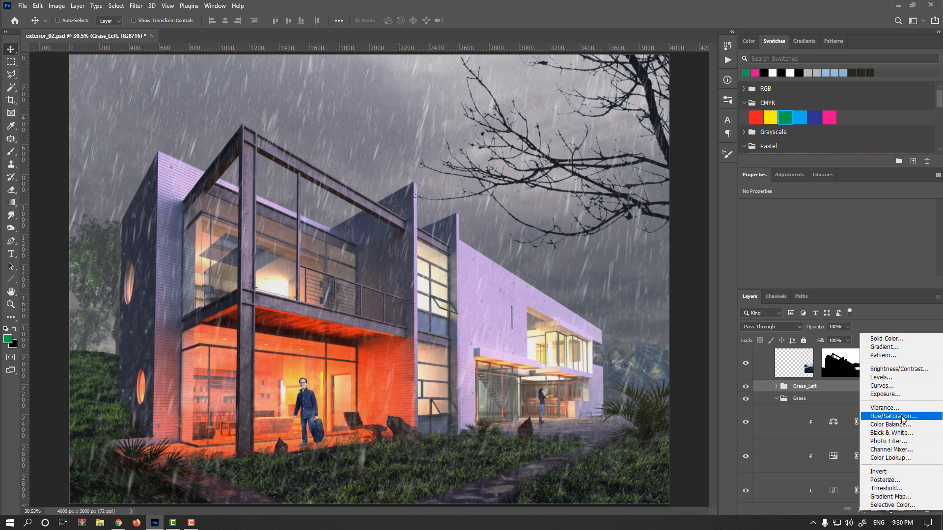
left_click(880, 386)
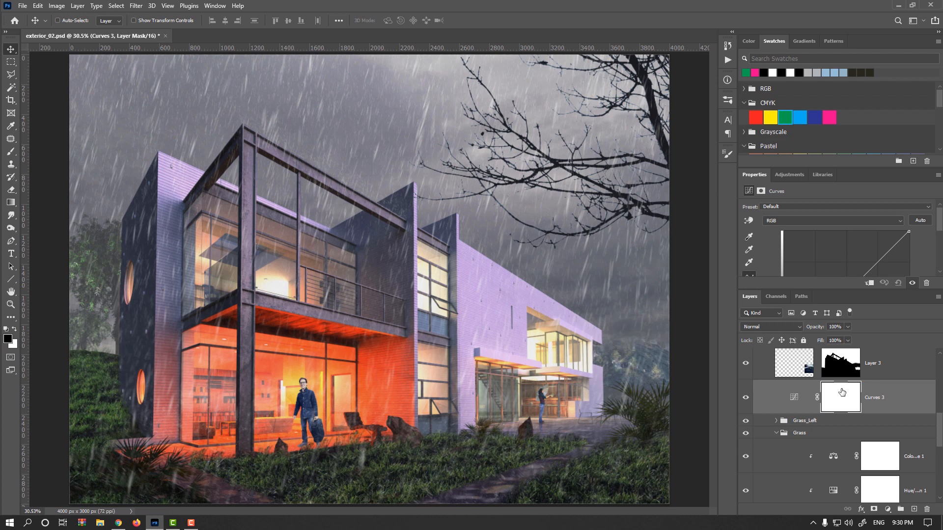
left_click_drag(750, 180, 466, 118)
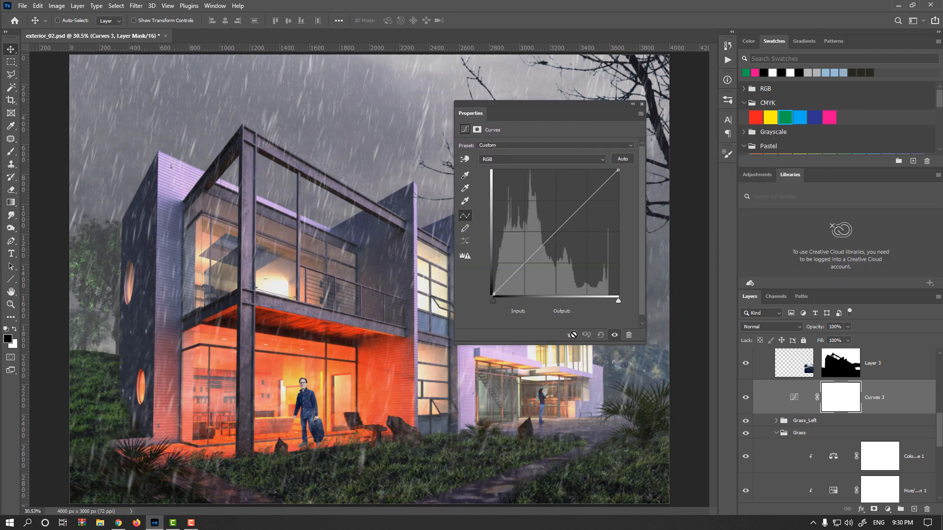
left_click(573, 335)
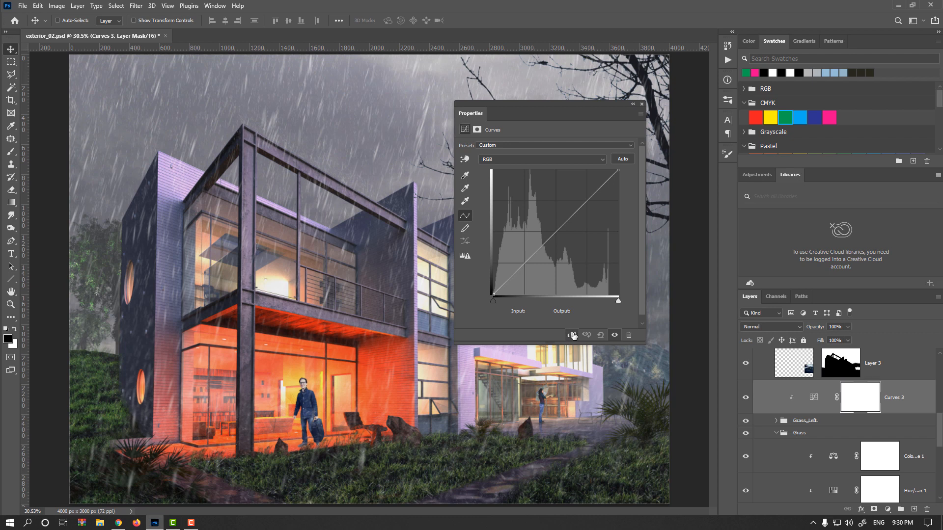
- Darken the new curve with a point at input 147, output 118, and invert the adjustment's mask to black
left_click(565, 237)
left_click_drag(564, 238, 566, 236)
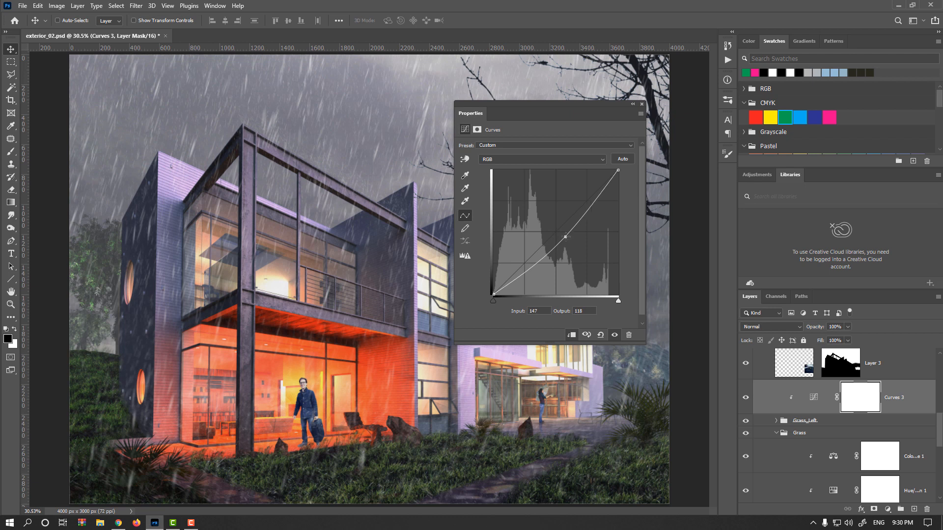
left_click(619, 170)
left_click(856, 400)
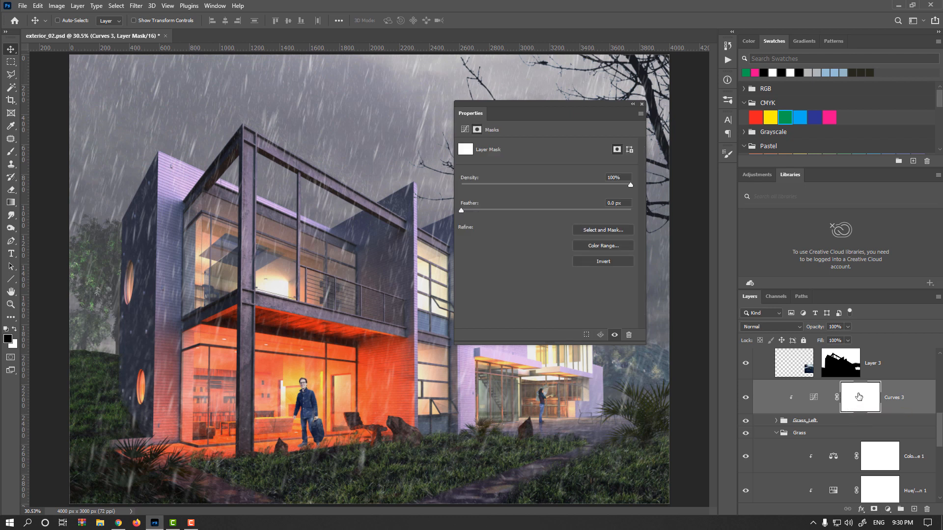
left_click(608, 263)
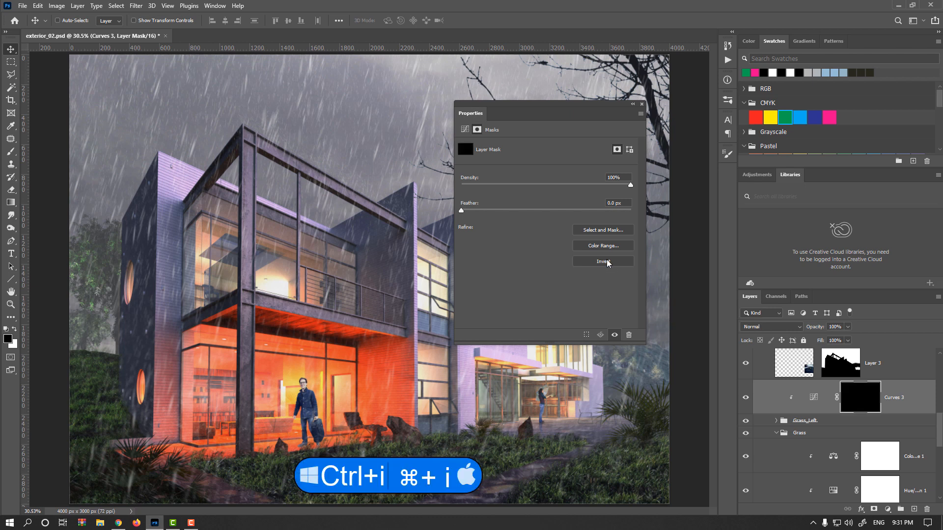
- Paint the Curves mask over the grassy hill with a soft white 554 px brush at 14% flow
left_click(14, 153)
left_click(15, 330)
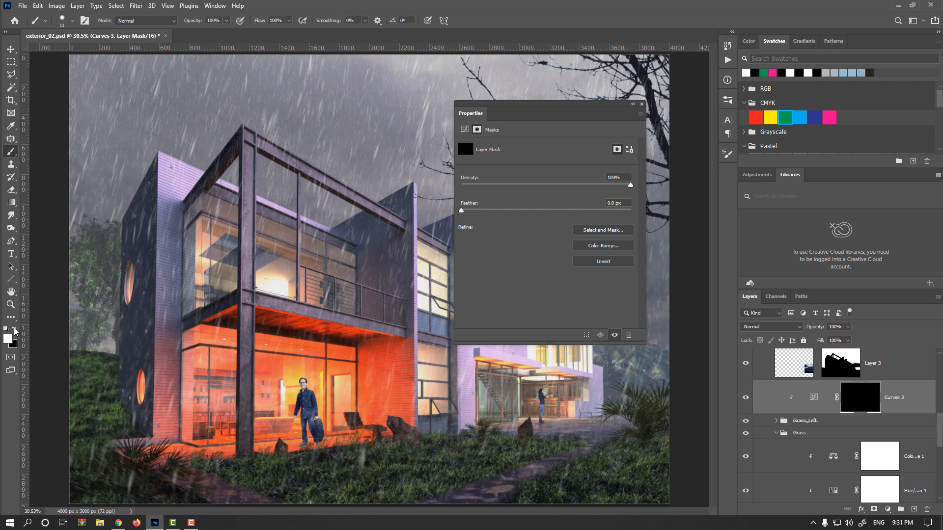
left_click_drag(259, 24, 227, 29)
key("Return")
left_click_drag(221, 344, 228, 344)
mouse_move(131, 427)
left_mouse_down()
mouse_move(129, 383)
mouse_move(120, 410)
mouse_move(115, 379)
left_mouse_up()
left_click(850, 408, "shift")
left_click(850, 407, "shift")
left_click_drag(136, 407, 147, 410)
mouse_move(102, 353)
left_mouse_down()
mouse_move(142, 462)
mouse_move(104, 409)
mouse_move(274, 372)
mouse_move(349, 376)
left_mouse_up()
- Expand the Grass_Left group, dock the adjustment properties again and select the mask of grass Layer 4
scroll(112, 389, "up", 3)
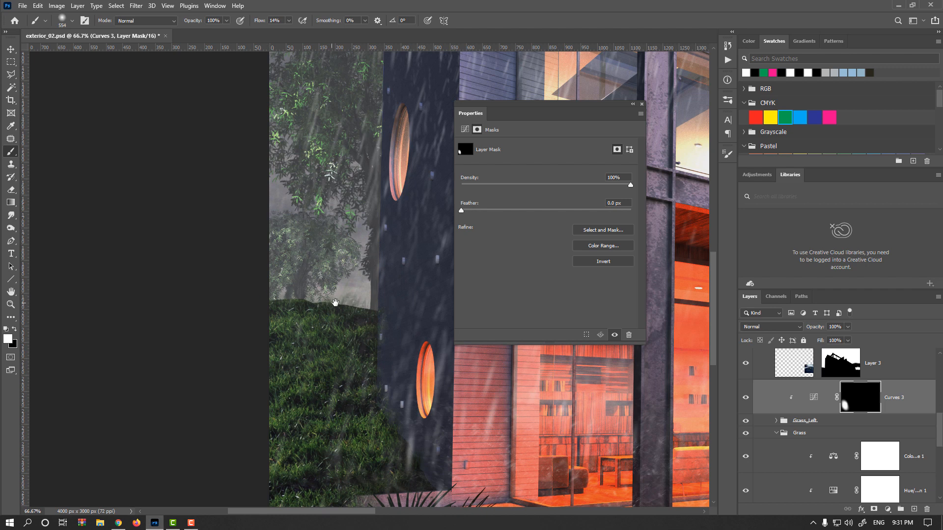
left_click(777, 422)
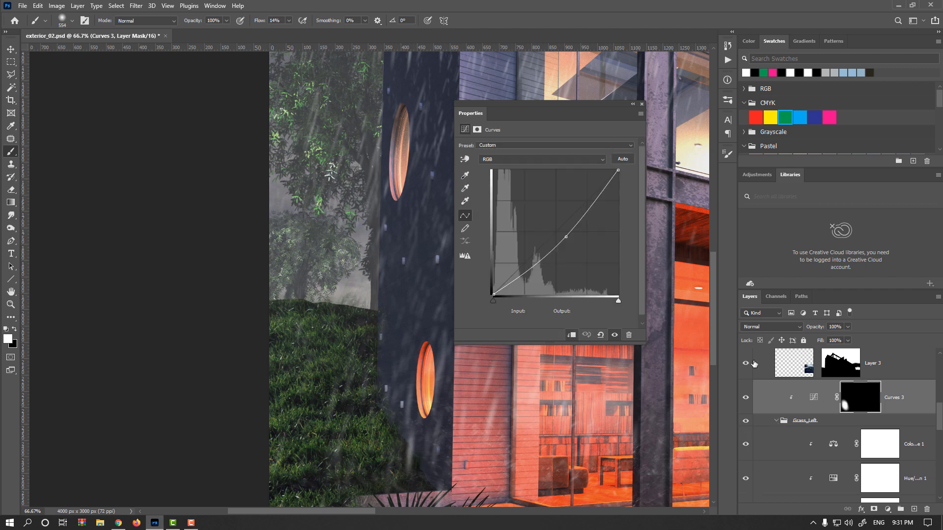
left_click_drag(629, 108, 825, 179)
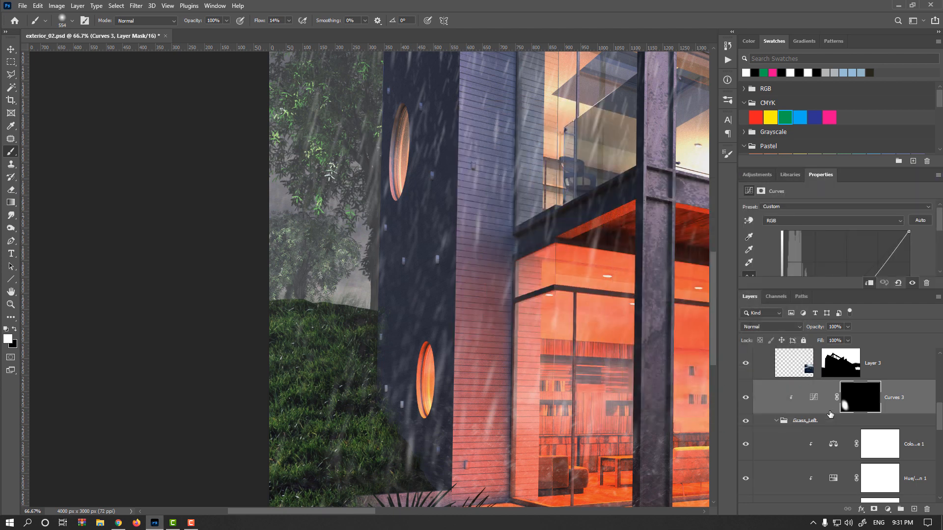
scroll(830, 414, "down", 3)
left_click(858, 434)
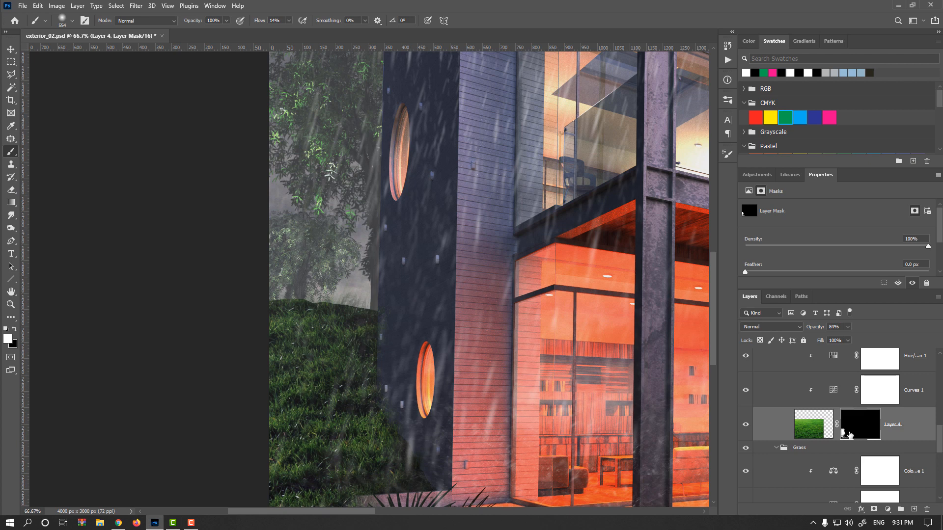
left_click(746, 429)
left_click(745, 429)
- Paint grass blades along the hill's top edge on the Layer 4 mask, using the Grass_01 brush at 92 px and 100% flow
right_click(308, 178)
scroll(430, 379, "down", 4)
scroll(430, 379, "down", 2)
left_click_drag(599, 324, 596, 496)
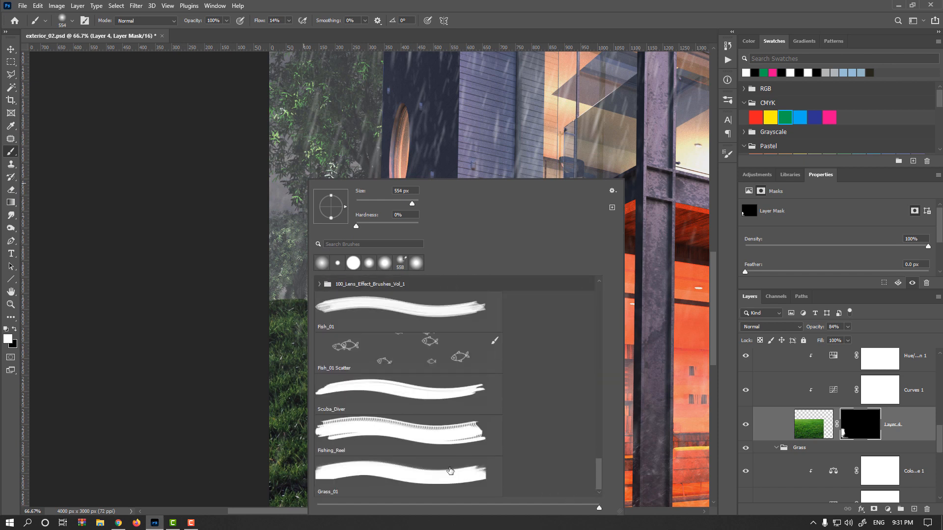
left_click(368, 476)
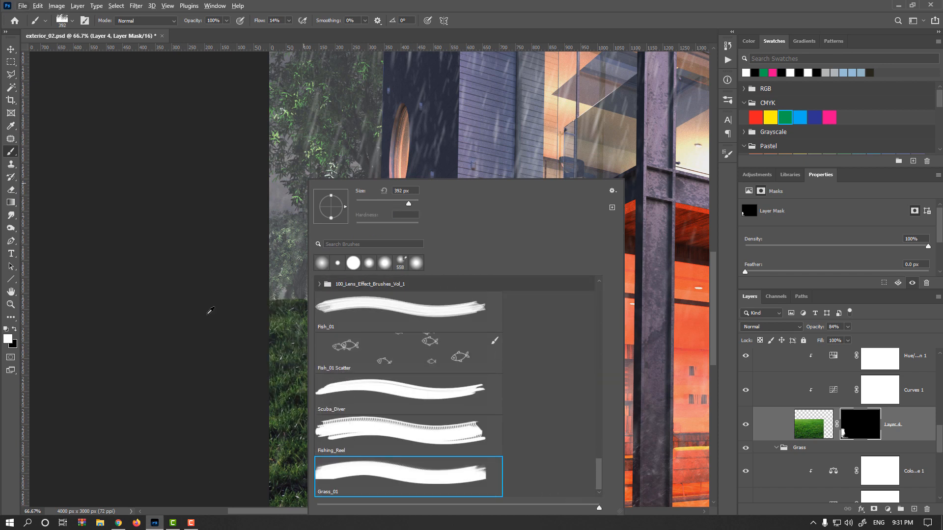
left_click(207, 315)
left_click_drag(319, 290, 271, 303)
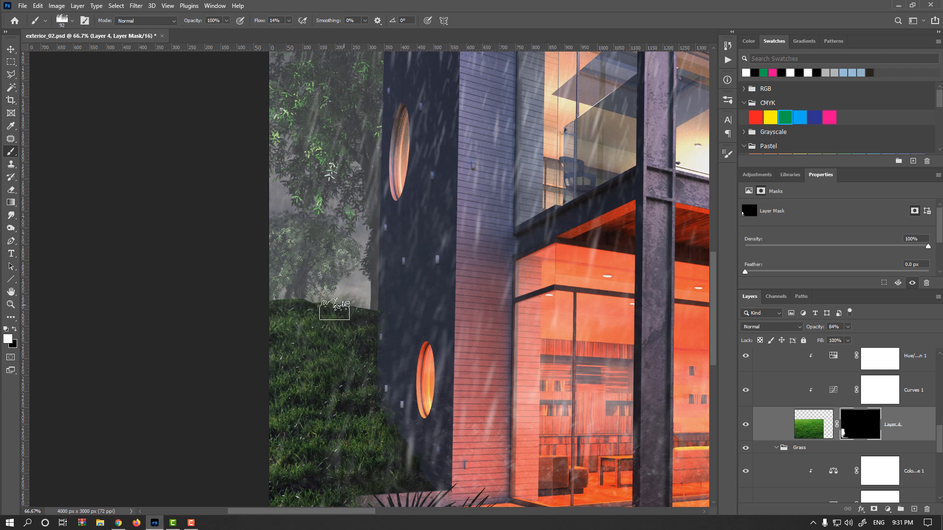
left_click_drag(256, 22, 387, 32)
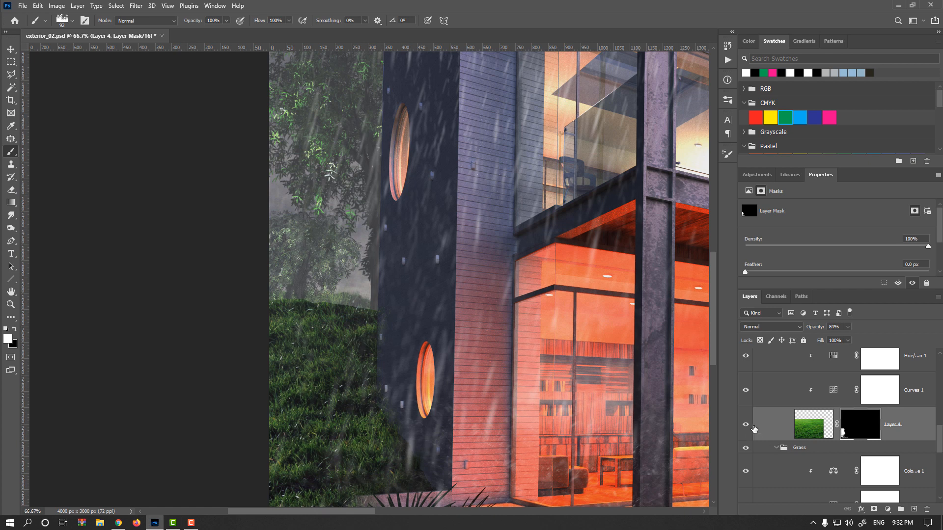
- Compare the scene with the Layer 4 mask disabled and enabled on both sides of the house, ending with the whole image in view
left_click(847, 432, "shift")
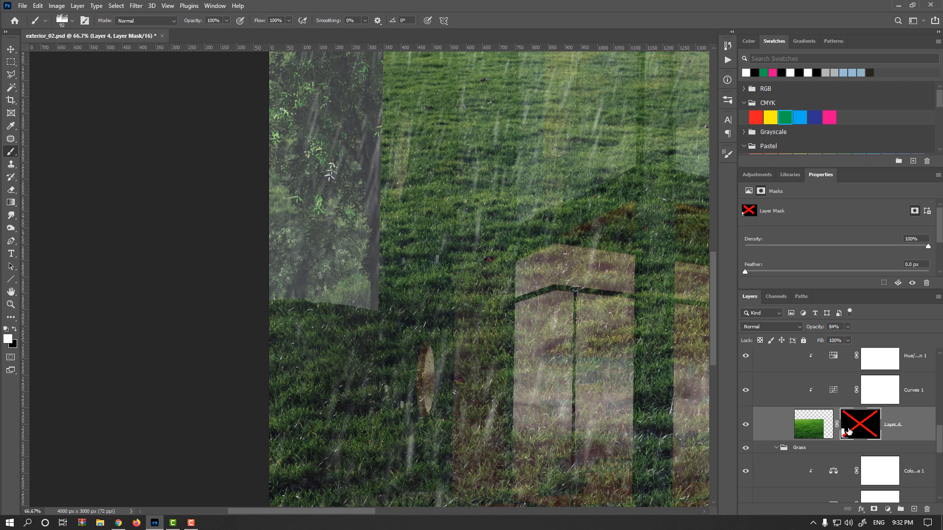
left_click(848, 431, "shift")
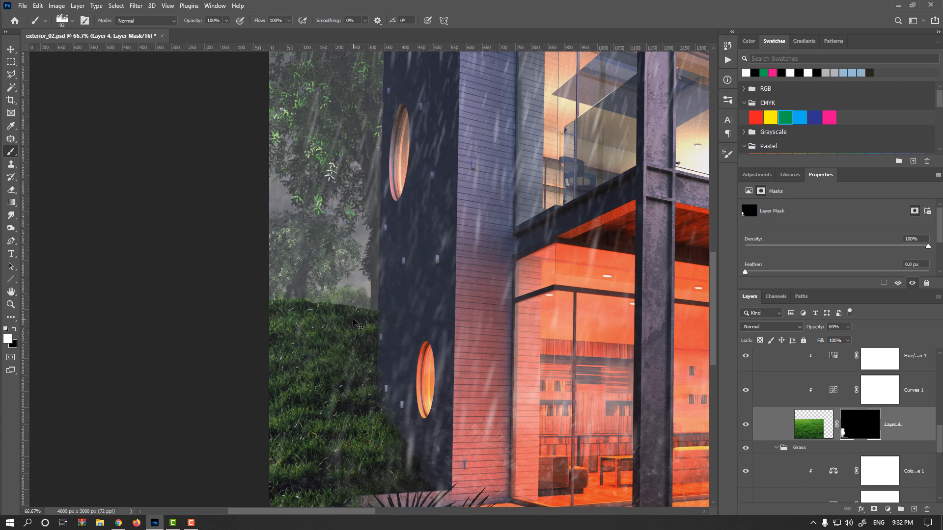
left_click_drag(344, 330, 17, 301)
left_click_drag(529, 350, 20, 290)
left_click(849, 429, "shift")
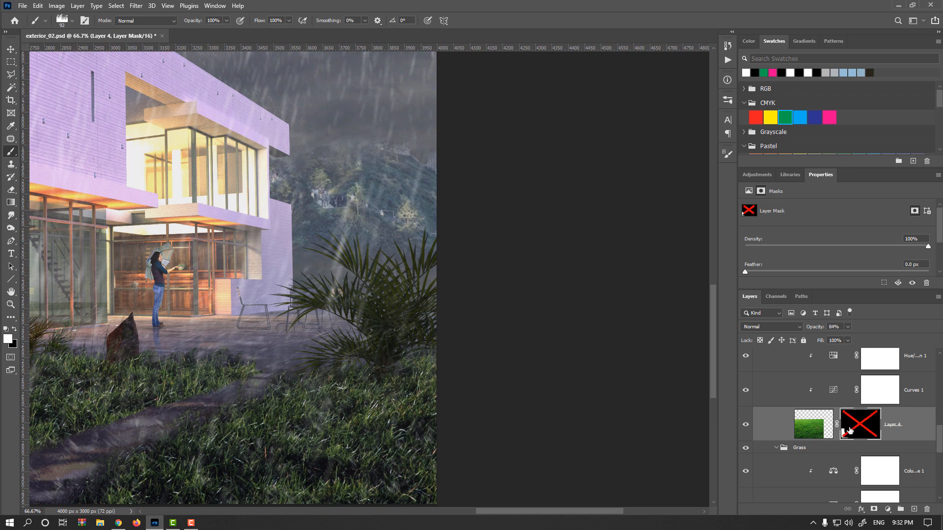
left_click(849, 431, "shift")
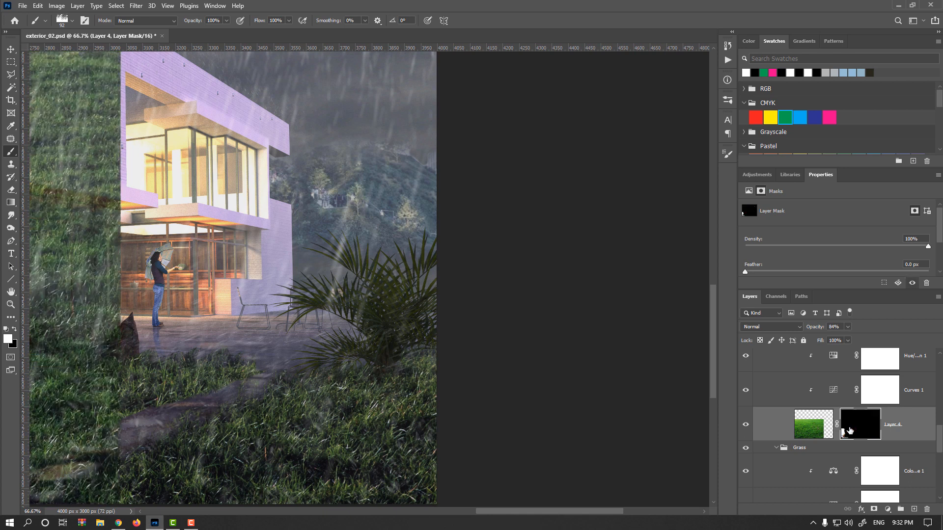
scroll(434, 312, "down", 1)
left_click_drag(280, 310, 672, 363)
key("v")
scroll(289, 246, "down", 2)
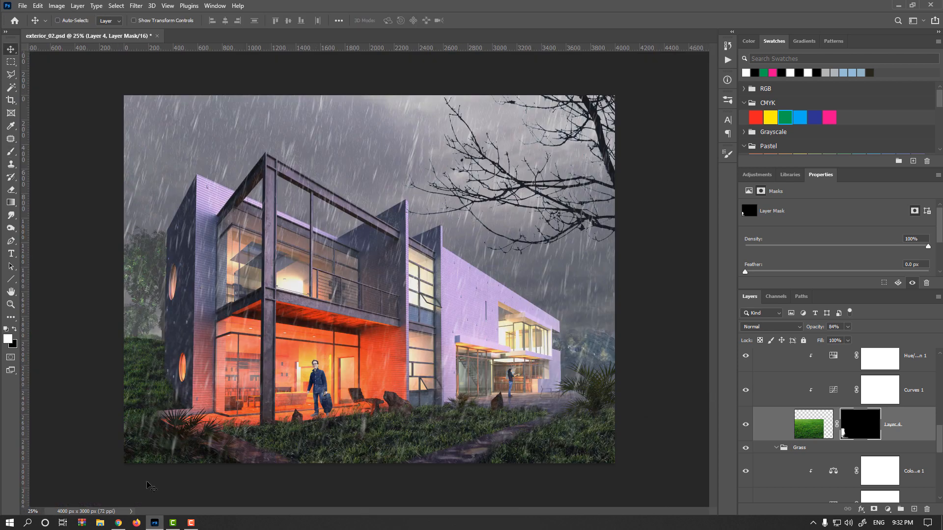
- Switch to the PNGEgg tree results in Chrome and look through the first page for a suitable tree
left_click(118, 522)
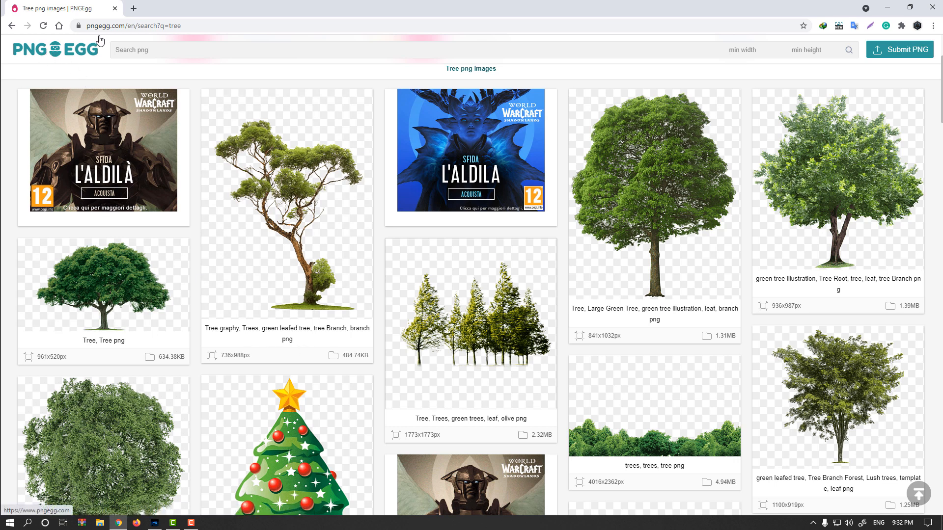
scroll(290, 343, "down", 1)
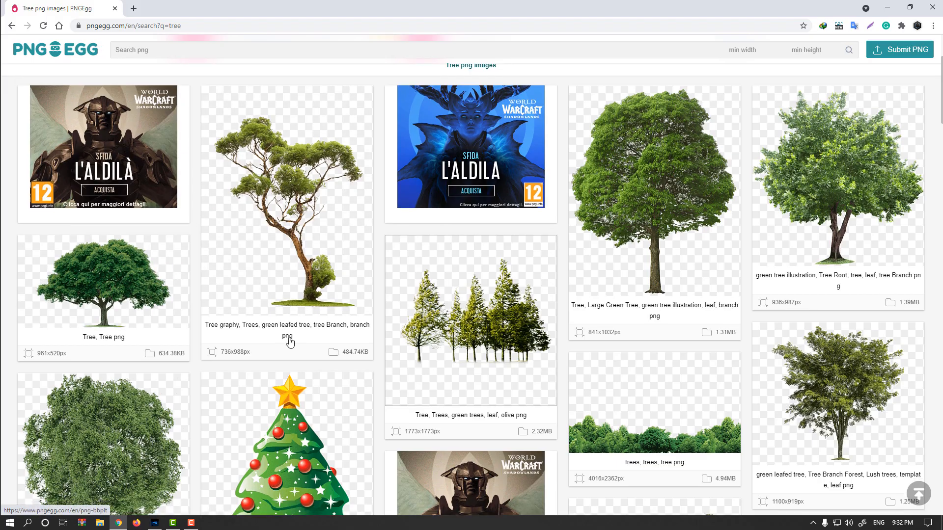
scroll(290, 343, "down", 20)
scroll(304, 330, "down", 6)
scroll(298, 324, "down", 5)
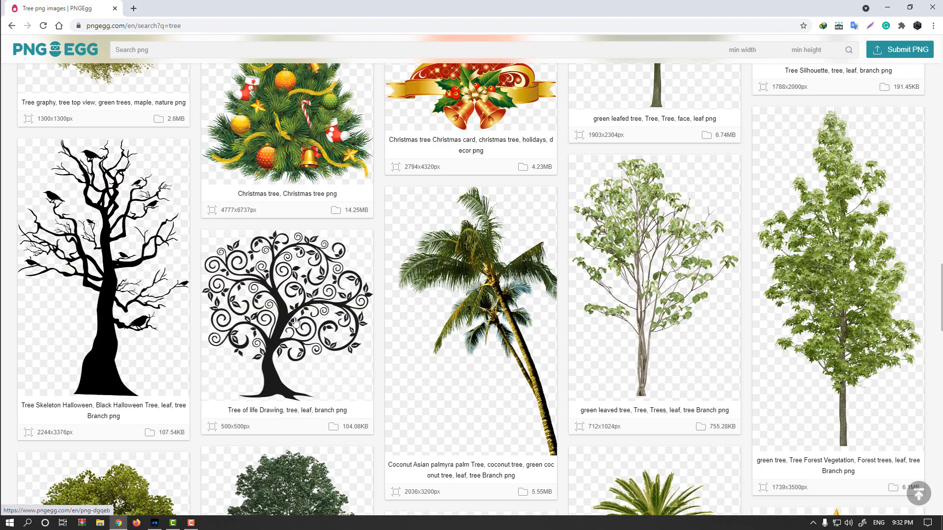
scroll(295, 321, "down", 7)
scroll(309, 307, "down", 1)
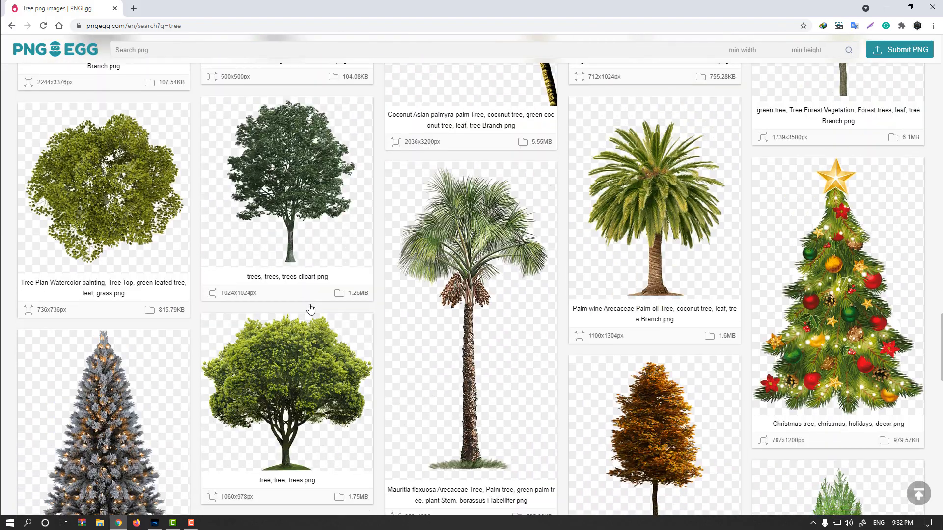
scroll(309, 305, "down", 13)
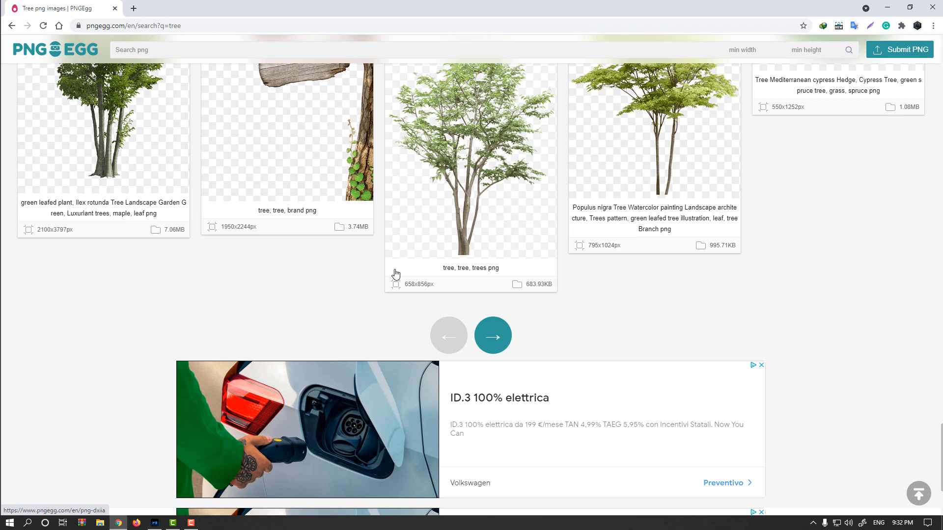
scroll(396, 274, "down", 3)
- Go to the second page of tree results and open the tall leafy 418x1024 px tree in a new tab
left_click(491, 164)
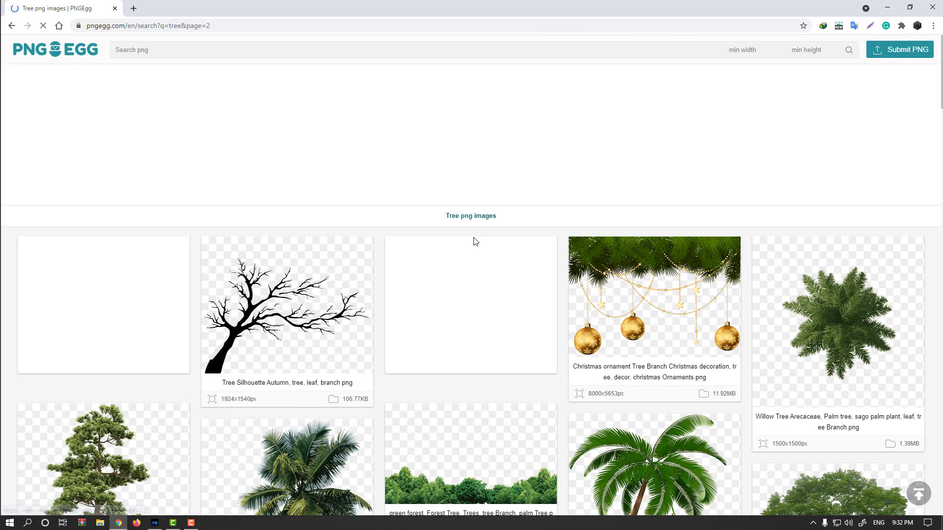
scroll(473, 241, "down", 3)
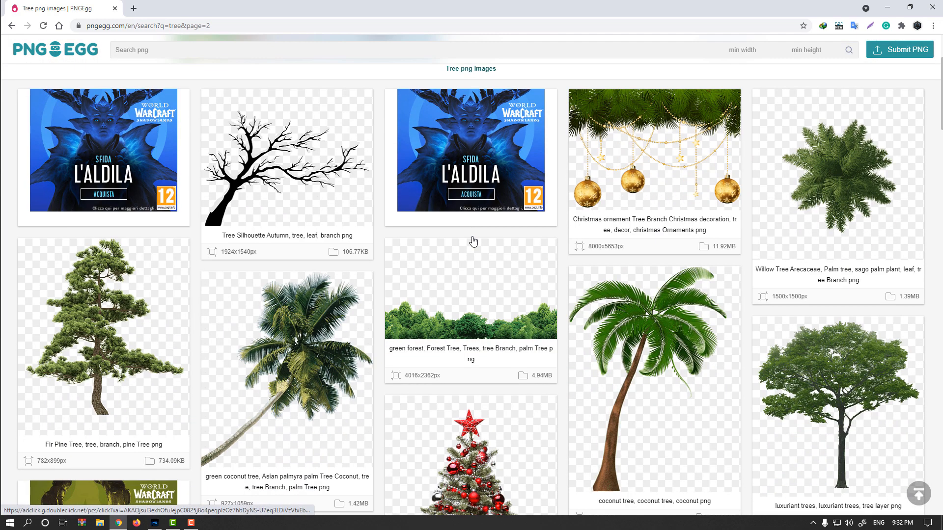
scroll(470, 248, "down", 7)
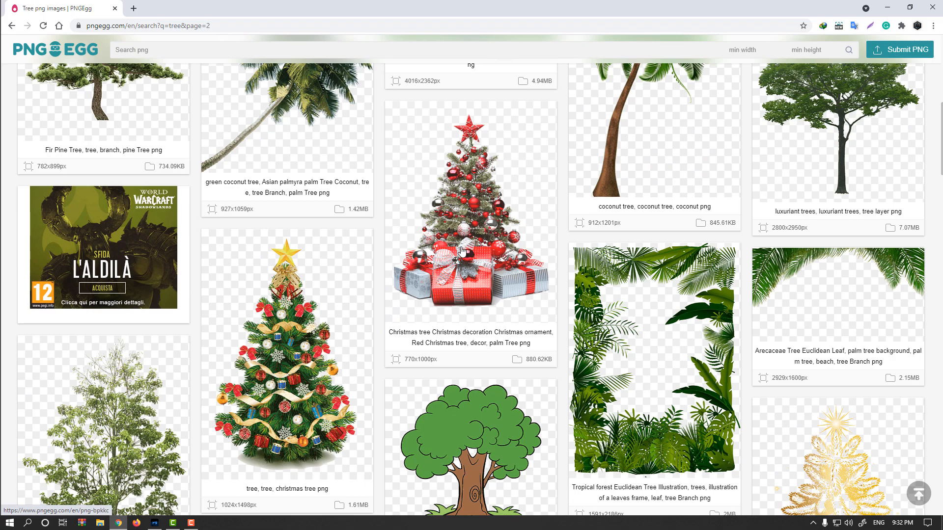
scroll(459, 251, "down", 7)
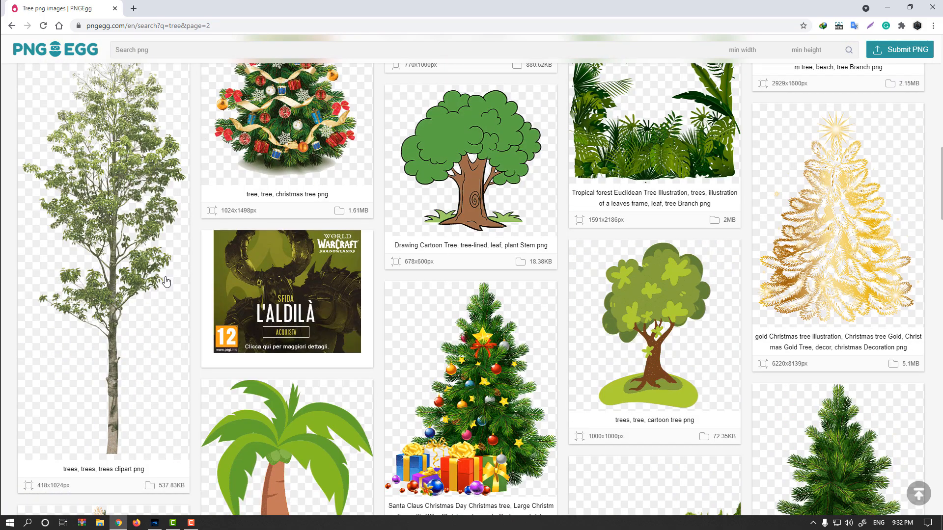
scroll(140, 279, "down", 9)
scroll(128, 153, "up", 4)
middle_click(107, 113)
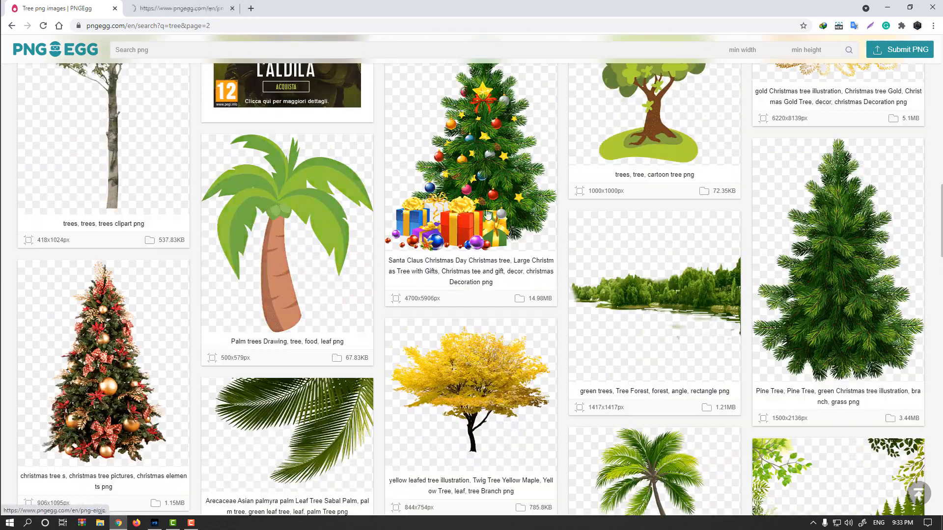
scroll(514, 271, "down", 9)
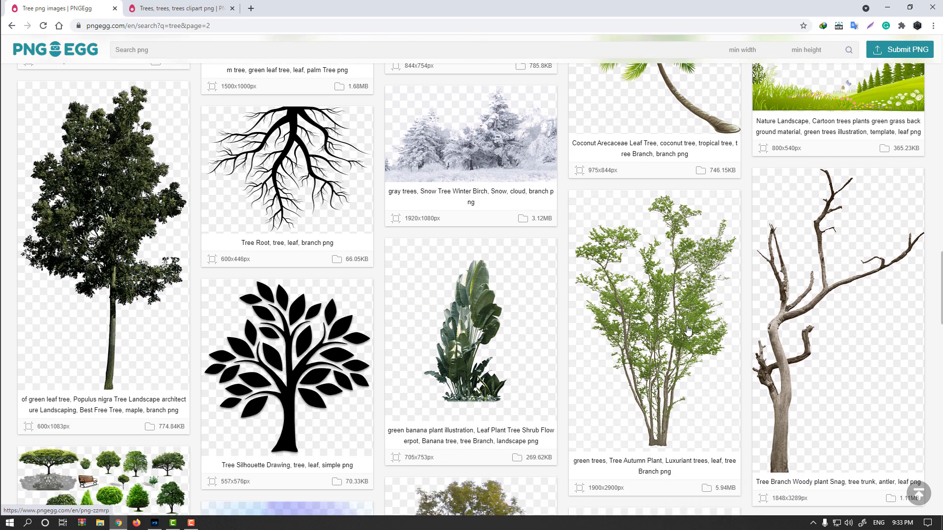
- Open the 1900x2900 px luxuriant green tree from the search results and download its PNG
middle_click(644, 332)
scroll(646, 330, "down", 4)
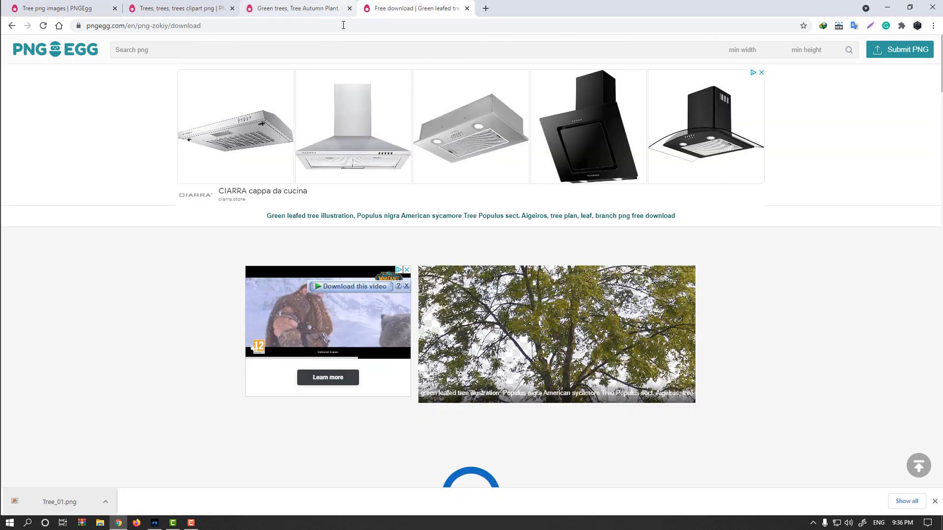
left_click(312, 9)
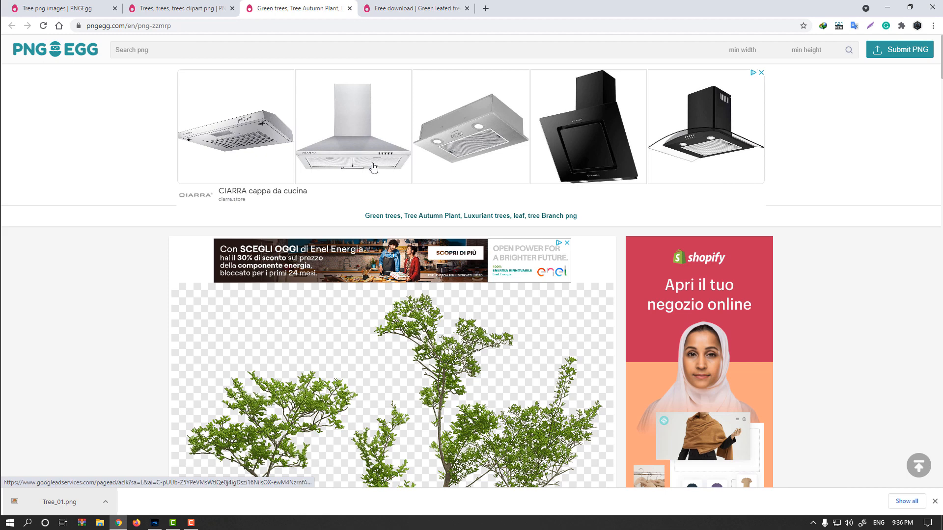
scroll(379, 206, "down", 6)
scroll(378, 206, "down", 5)
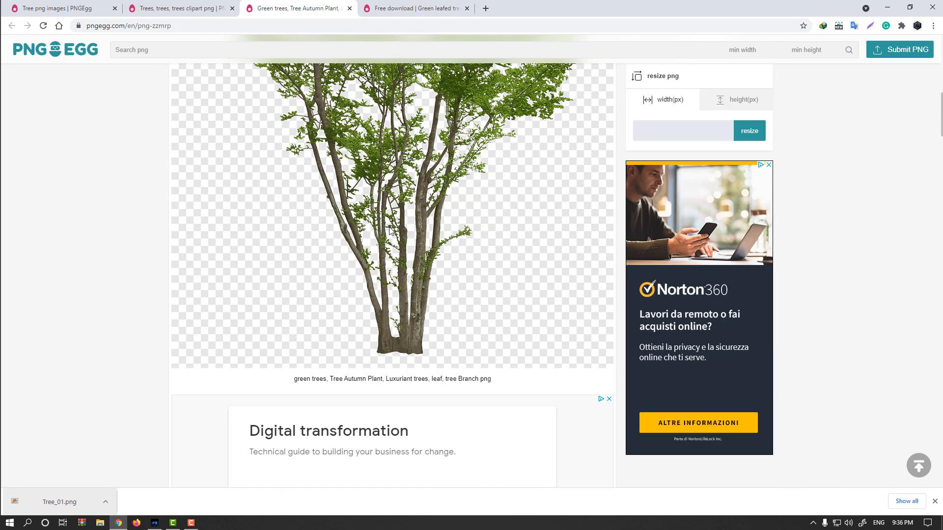
scroll(396, 389, "down", 6)
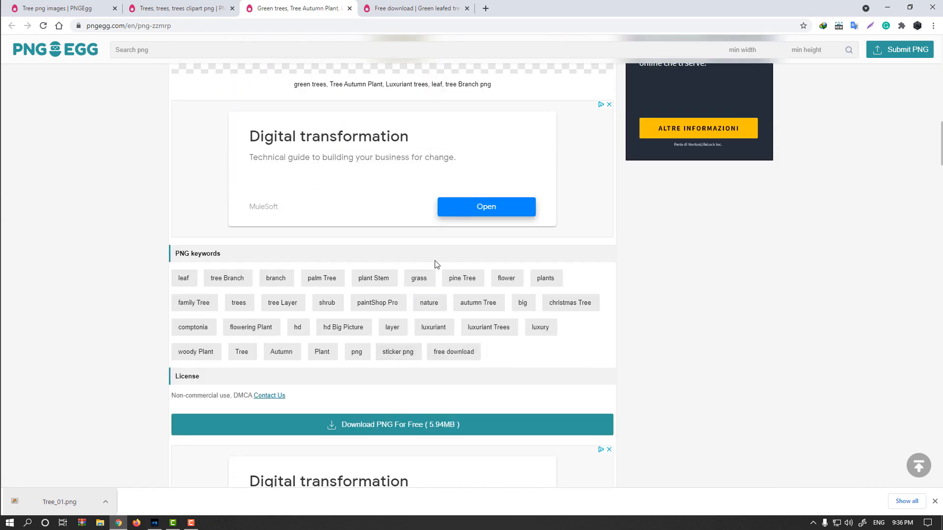
left_click(393, 424)
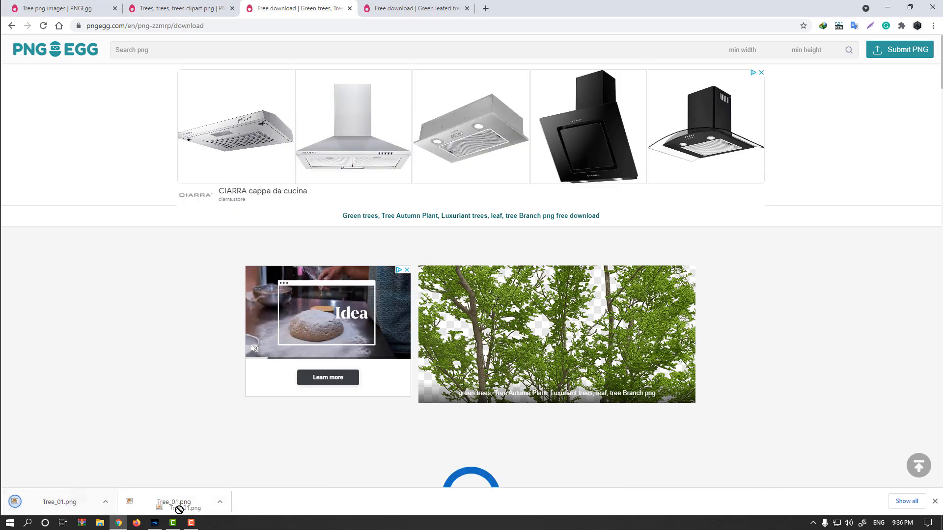
- Switch to Photoshop and place the downloaded Tree_01 image in exterior_02.psd, scaled up to about 272%
left_click(155, 523)
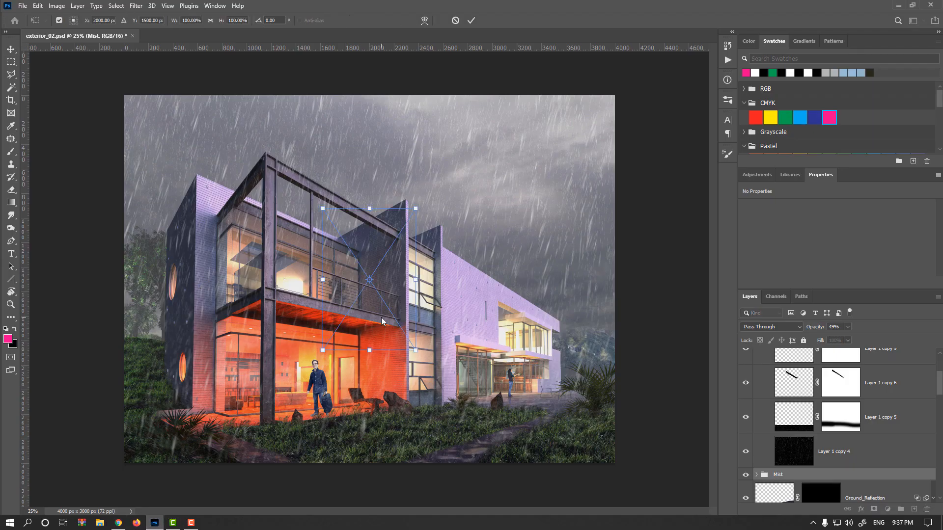
left_click_drag(415, 208, 496, 86)
key("Return")
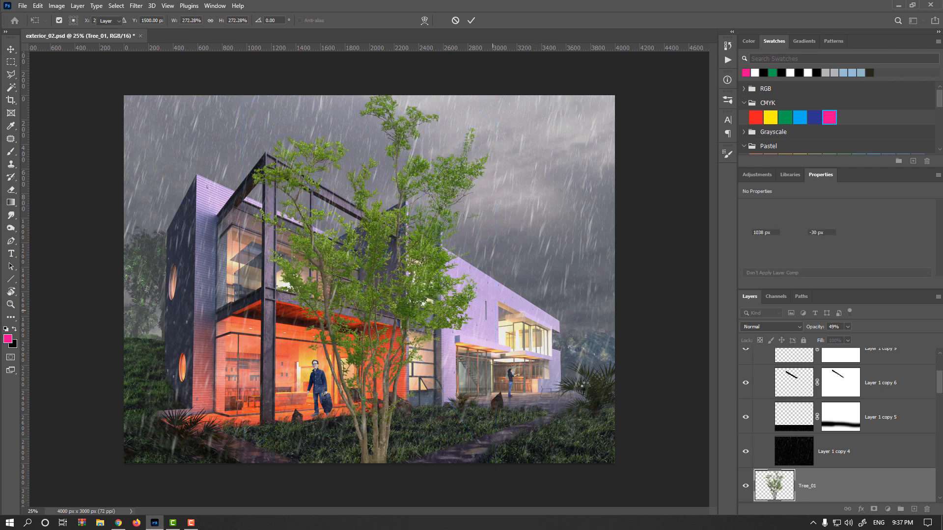
- Move the Tree_01 layer to the top of the Scene group
scroll(786, 407, "down", 3)
left_click_drag(786, 406, 804, 465)
left_click_drag(808, 454, 806, 465)
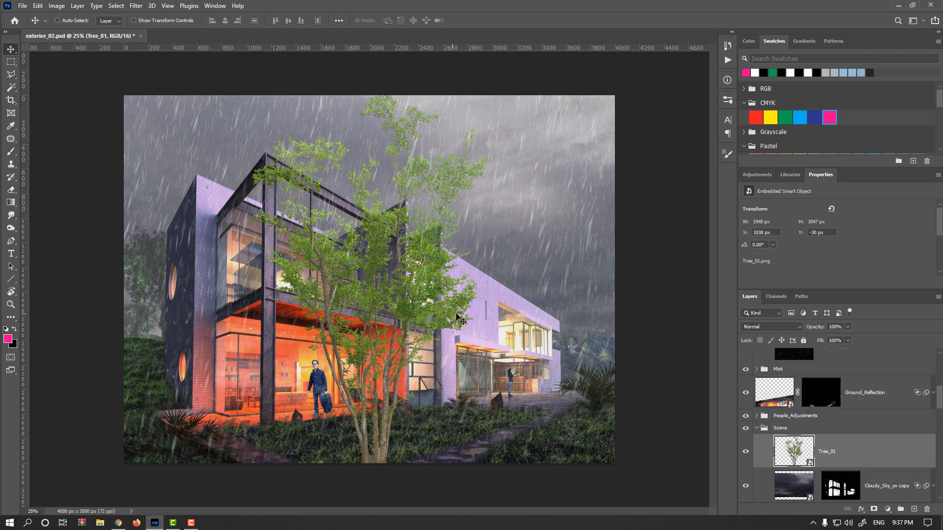
- Move the tree to the image's right edge behind the house and enlarge it to about 325% with Free Transform
left_click_drag(366, 326, 559, 322)
key("ctrl+t")
left_click_drag(450, 92, 401, 17)
left_click_drag(583, 360, 599, 325)
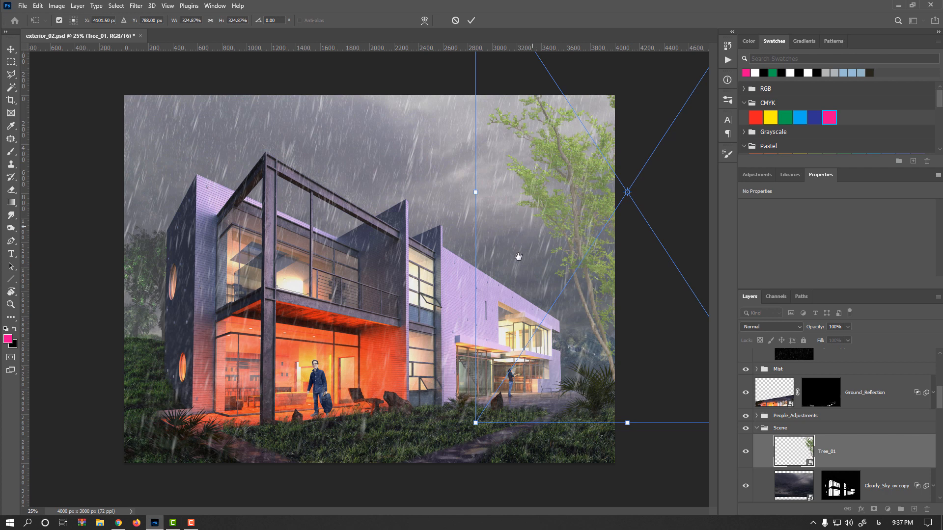
- Scale the tree down to about 280% and rotate it to about -29.8° at the image's right edge
key("ctrl+minus")
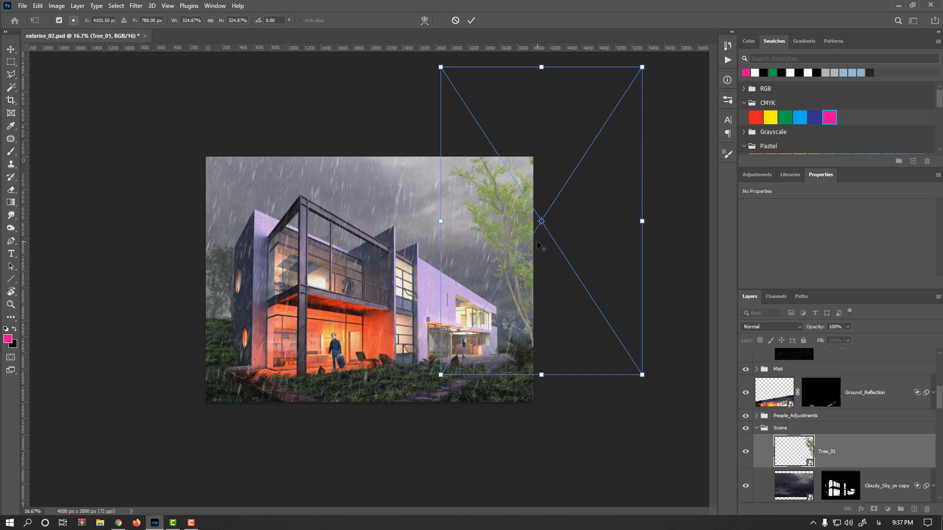
left_click_drag(636, 73, 609, 113)
left_click_drag(516, 262, 540, 276)
left_click_drag(645, 215, 652, 129)
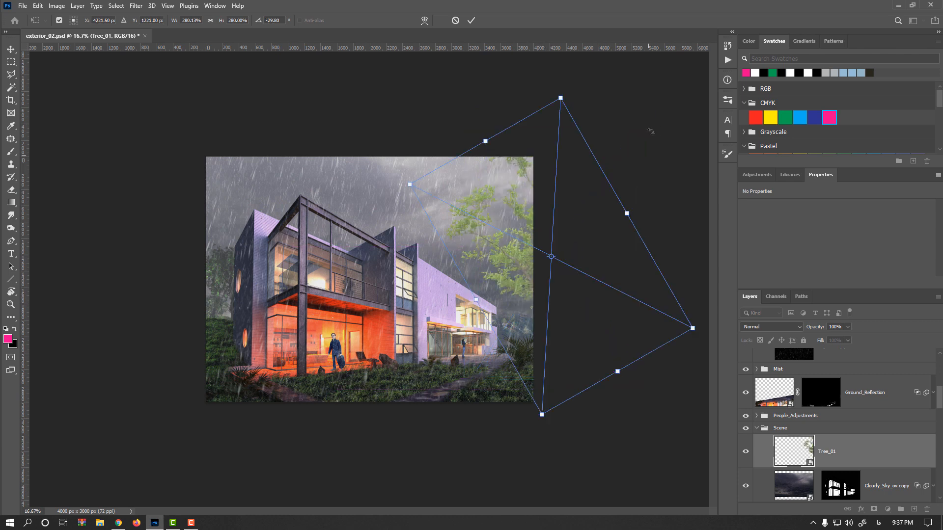
- Rotate the tree to about -17.07°, reposition it so its branches lean in from the right edge, and commit the transform
key("ctrl+plus")
left_click_drag(587, 282, 582, 279)
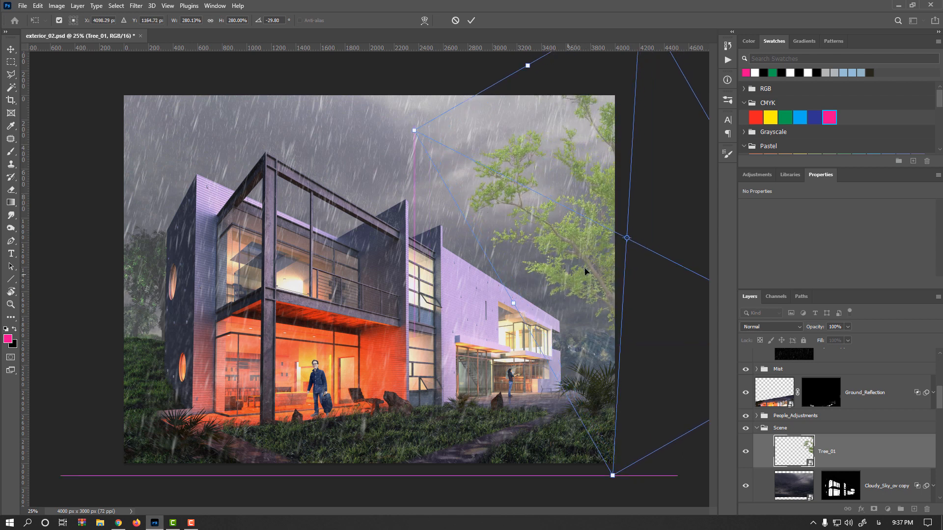
left_click_drag(643, 477, 620, 478)
left_click_drag(642, 373, 631, 378)
left_click_drag(661, 470, 630, 463)
left_click_drag(612, 392, 630, 387)
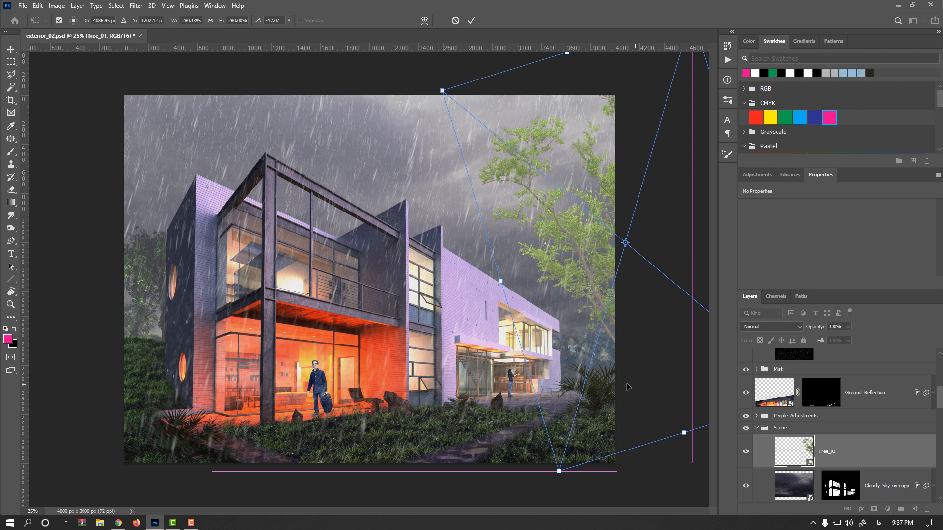
key("Return")
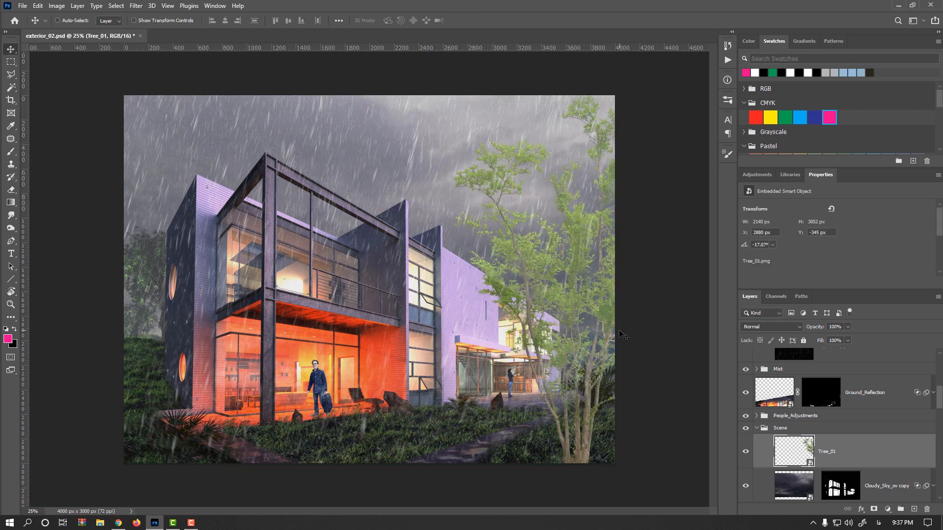
- Apply a Hue/Saturation adjustment to the Tree_01 layer with Hue +18 and Saturation -33
scroll(607, 302, "up", 2)
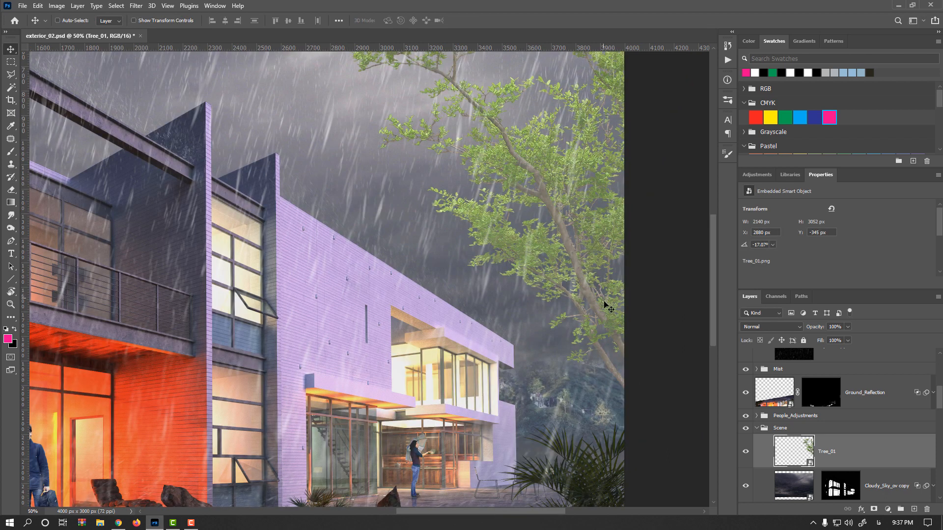
scroll(592, 310, "down", 1)
left_click_drag(558, 299, 486, 349)
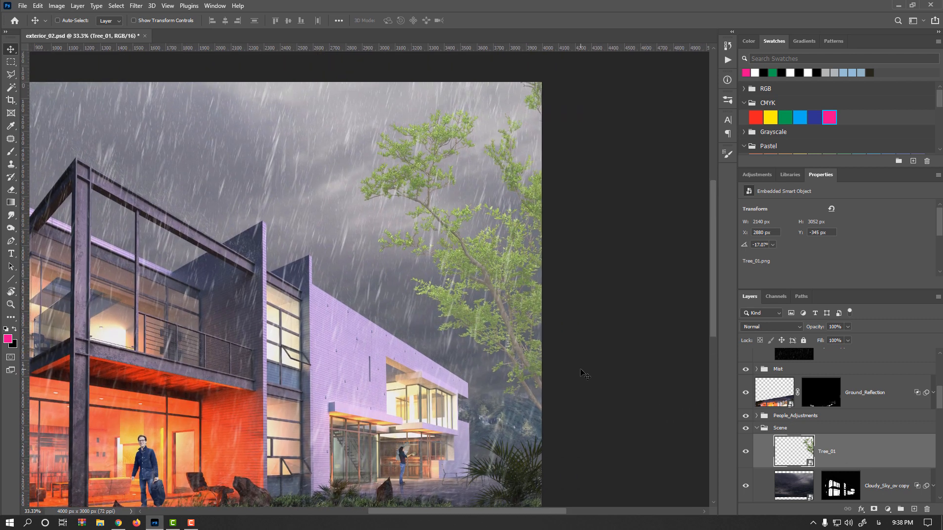
left_click(58, 7)
mouse_move(80, 31)
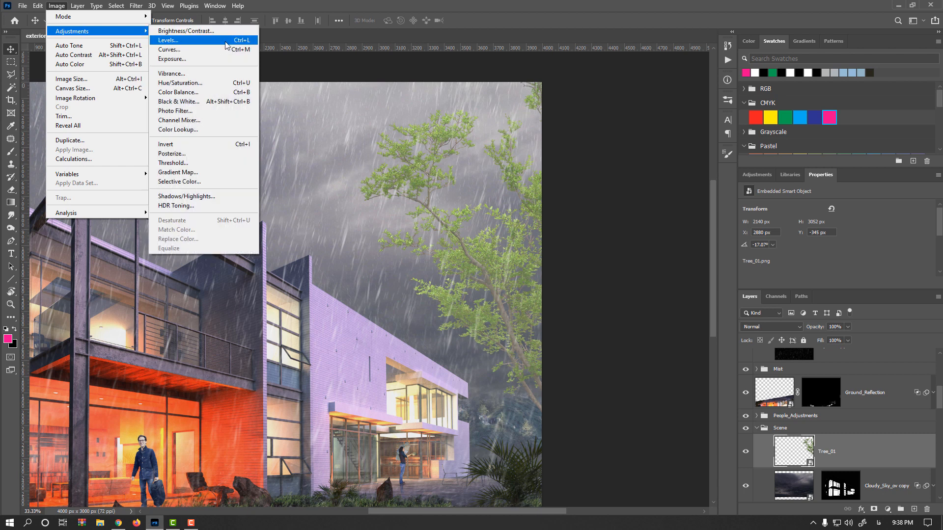
left_click(180, 82)
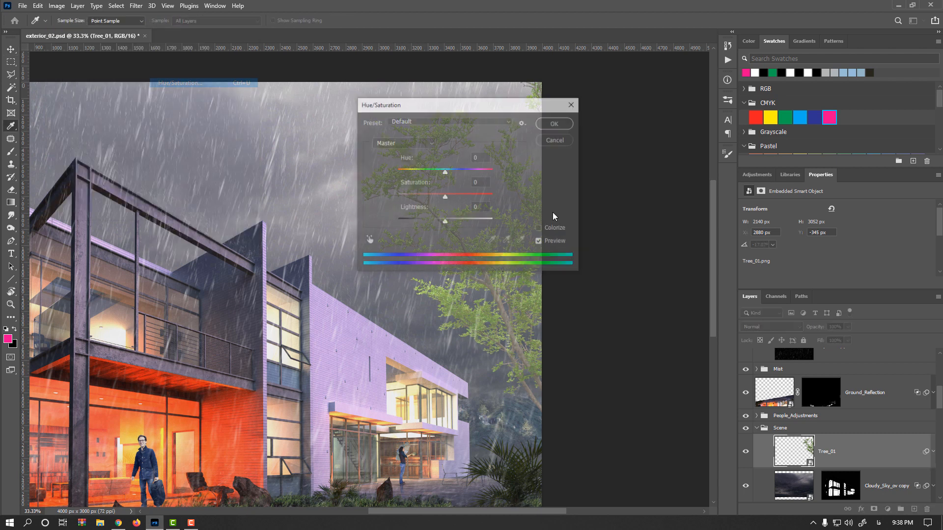
left_click_drag(473, 103, 689, 126)
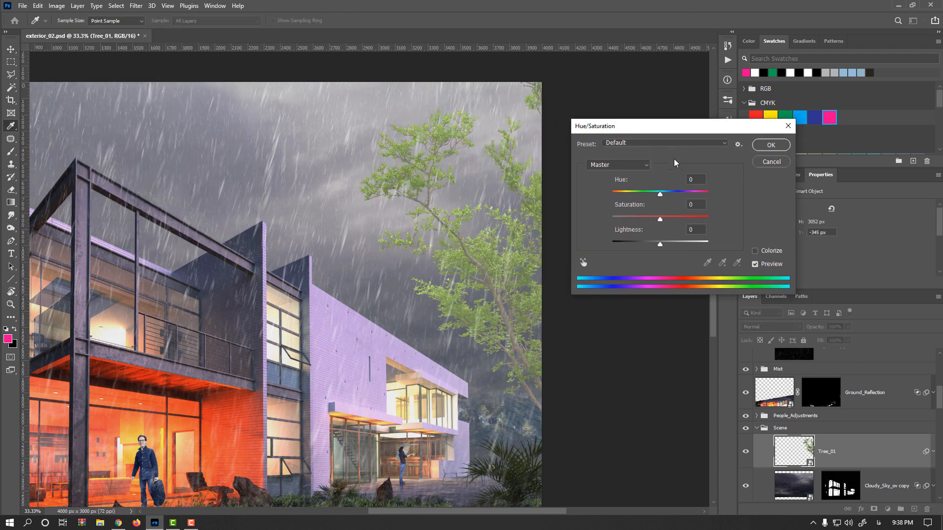
left_click(653, 218)
mouse_move(655, 221)
left_mouse_down()
mouse_move(657, 195)
mouse_move(671, 197)
mouse_move(646, 221)
left_mouse_up()
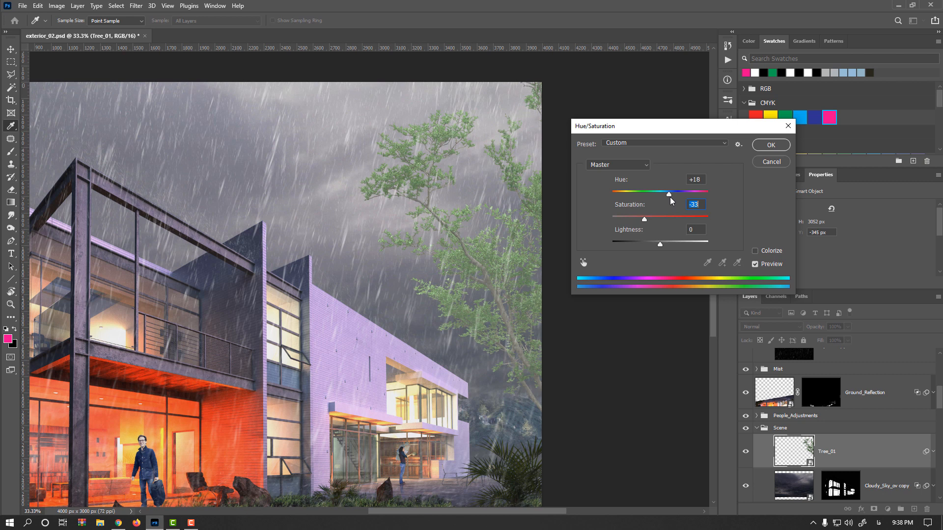
left_click(769, 151)
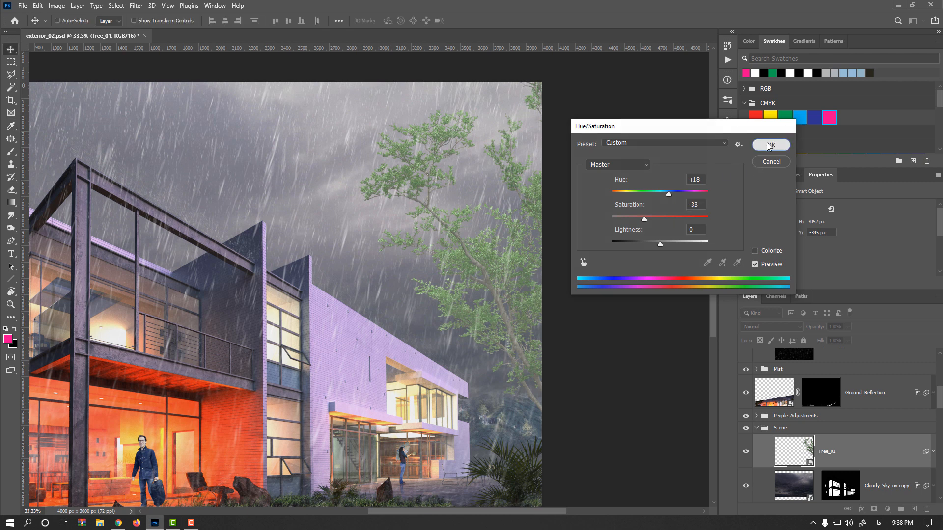
- Open a Curves adjustment for the Tree_01 layer
left_click(49, 7)
mouse_move(71, 31)
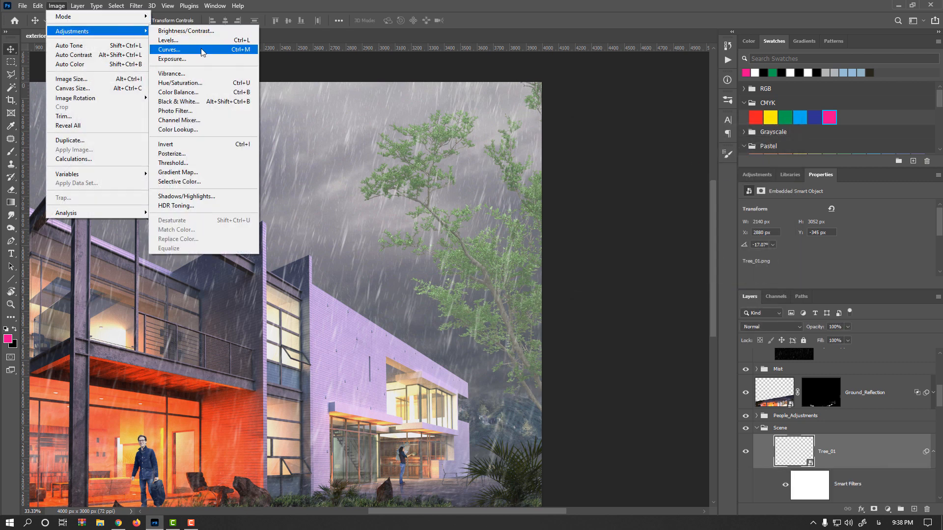
left_click(201, 50)
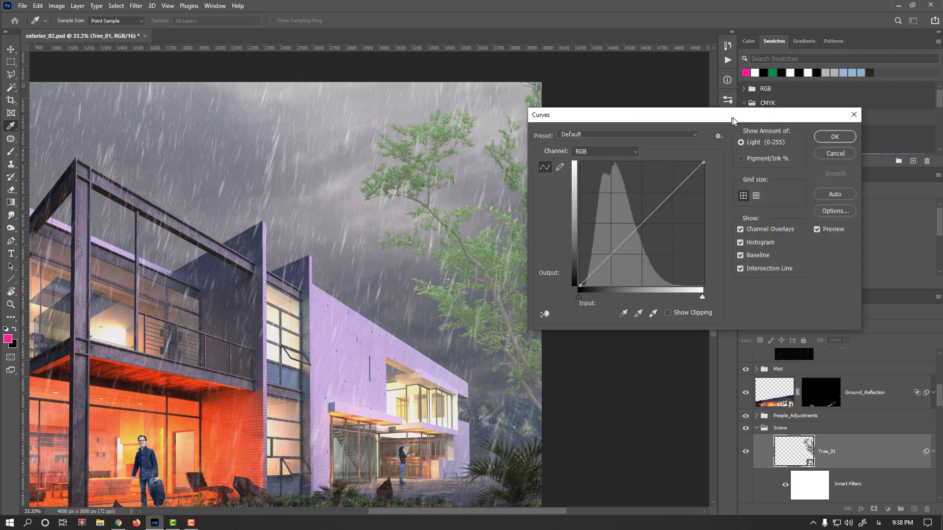
- Try darkening the tree with an RGB curve, including an S-shaped version with brightened highlights, and reset the curve
left_click(617, 252)
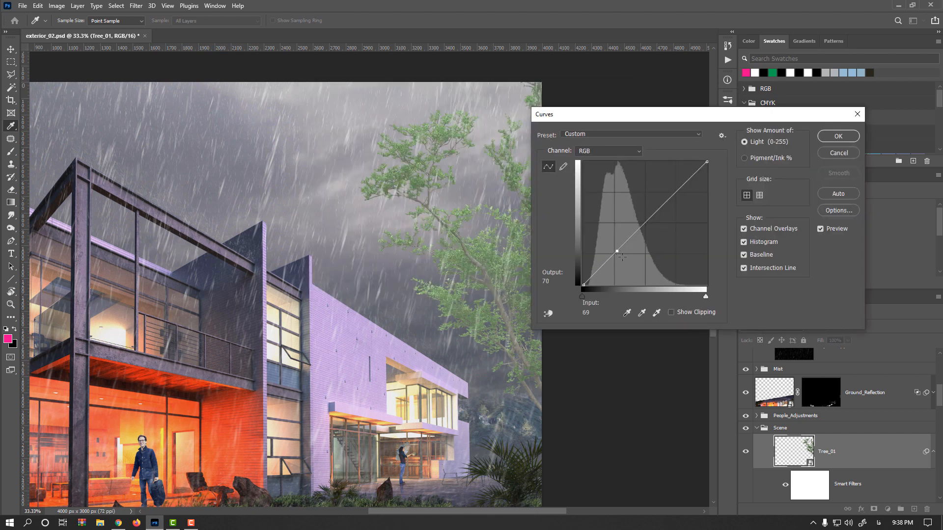
left_click_drag(623, 259, 626, 260)
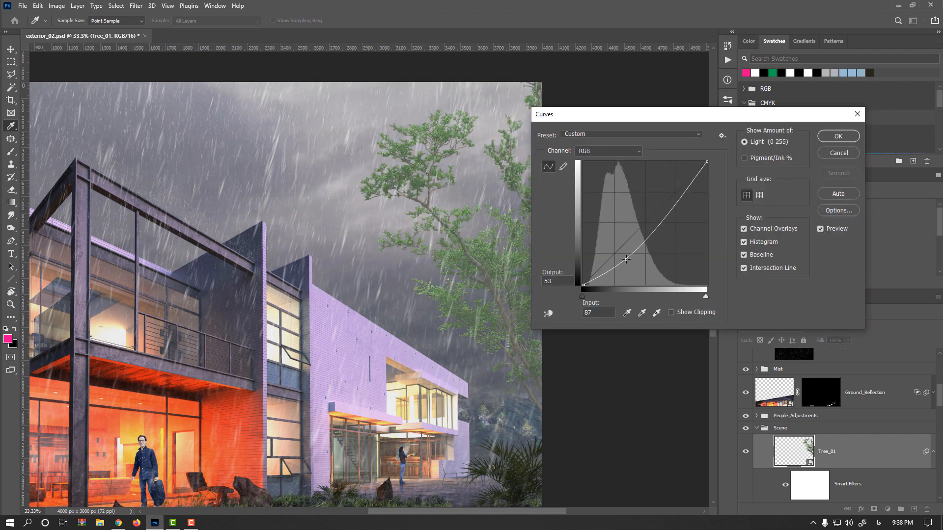
left_click(629, 259, "ctrl")
left_click(669, 203)
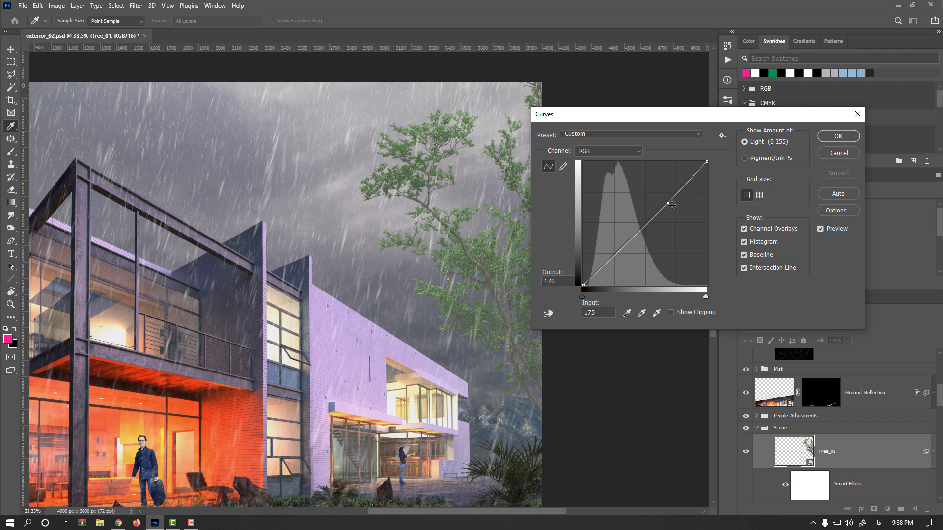
left_click_drag(622, 249, 629, 257)
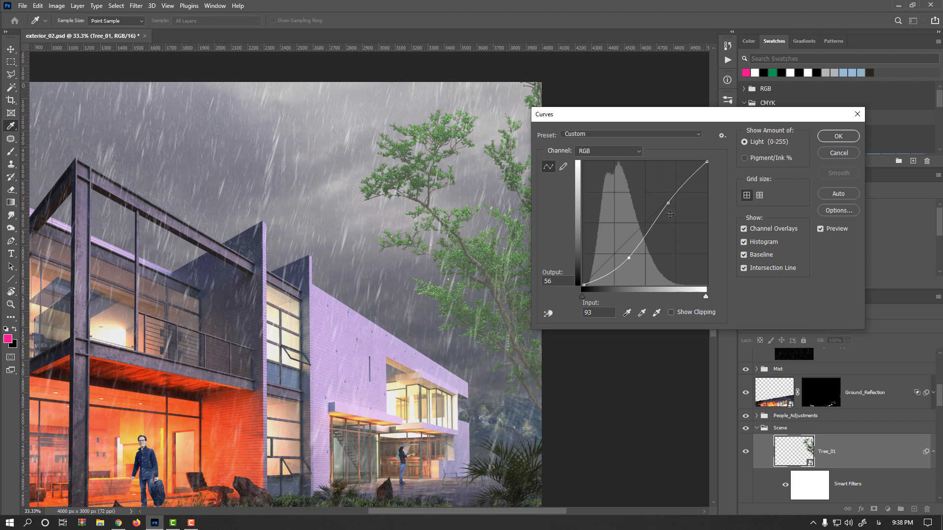
left_click_drag(669, 201, 669, 194)
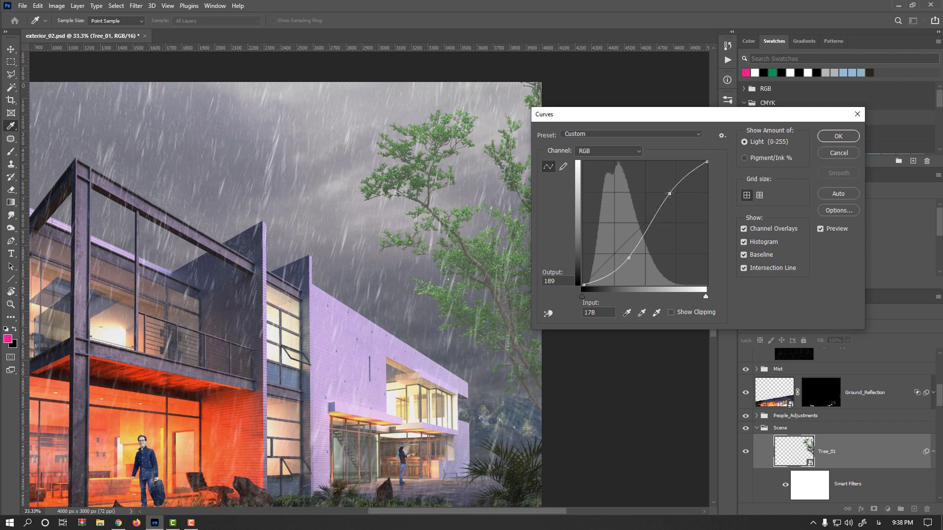
left_click_drag(627, 258, 618, 263)
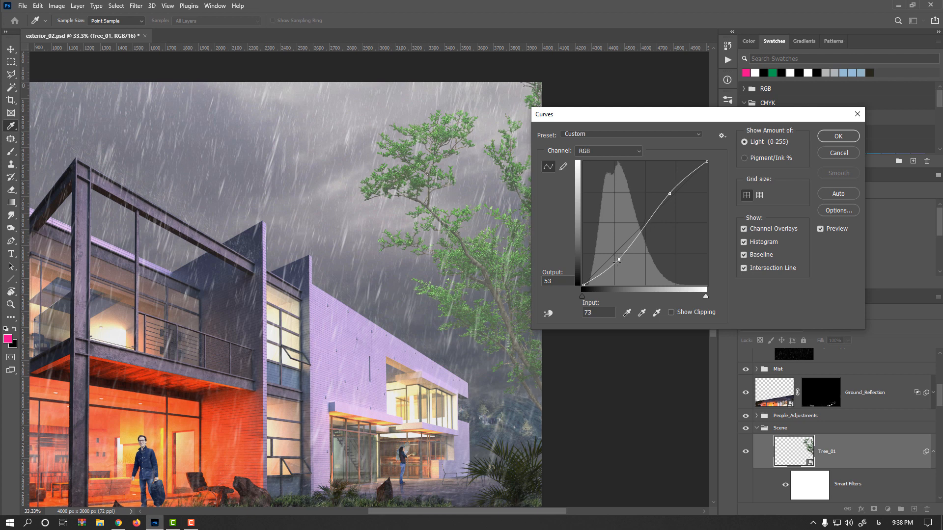
left_click(833, 152, "alt")
- Darken the tree by curving RGB input 97 to output 63 and Green input 142 to output 121, and apply Curves
left_click_drag(627, 243, 630, 254)
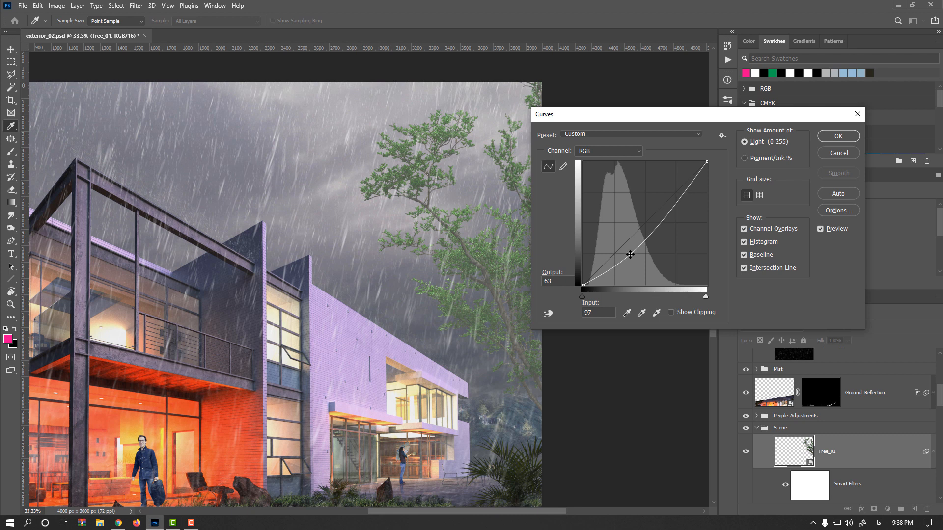
left_click(606, 153)
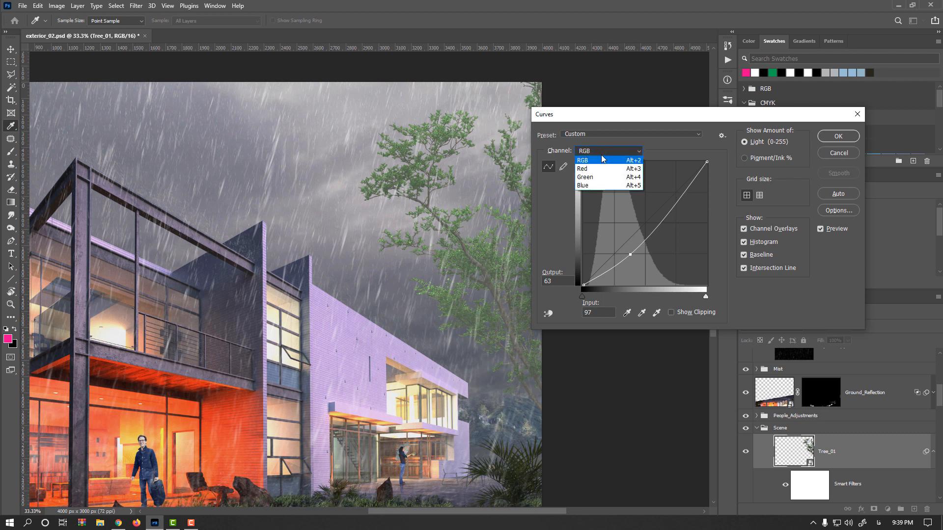
left_click(592, 177)
left_click_drag(642, 222, 652, 226)
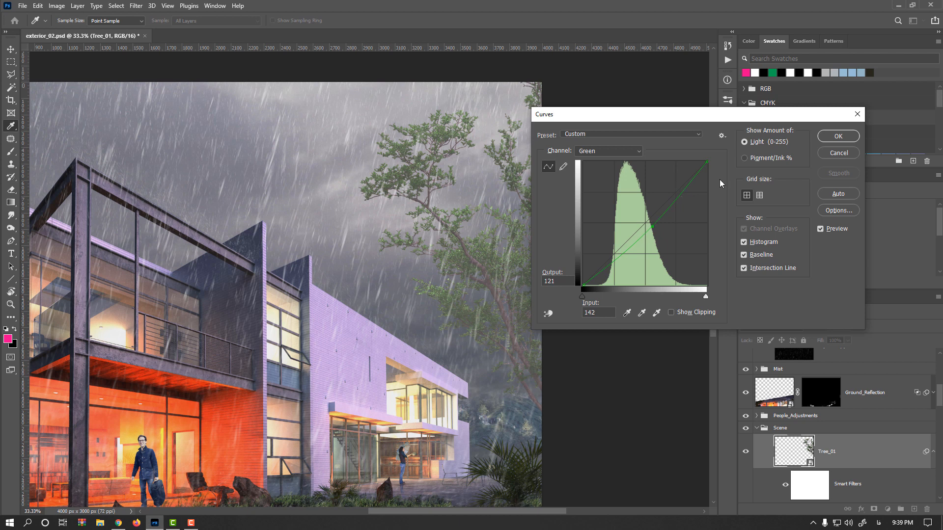
left_click(826, 141)
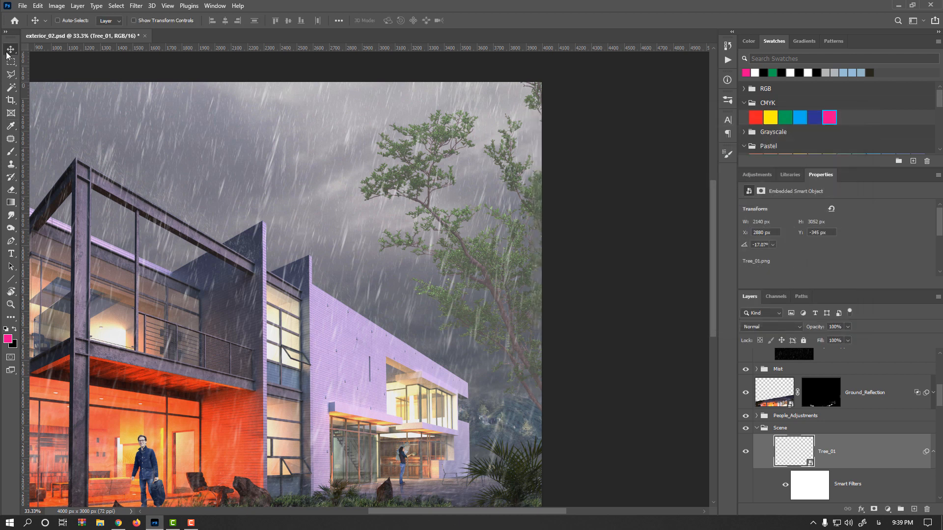
scroll(476, 259, "up", 1, "alt")
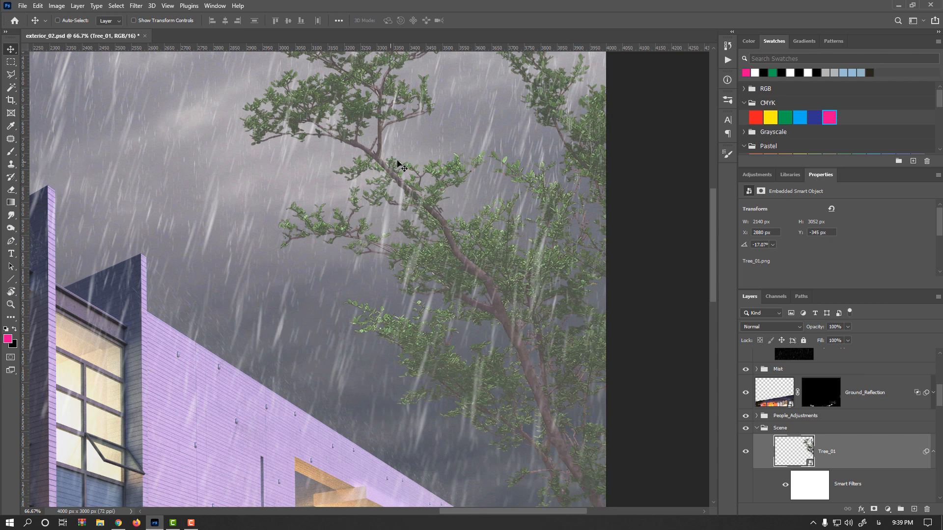
scroll(426, 231, "down", 1)
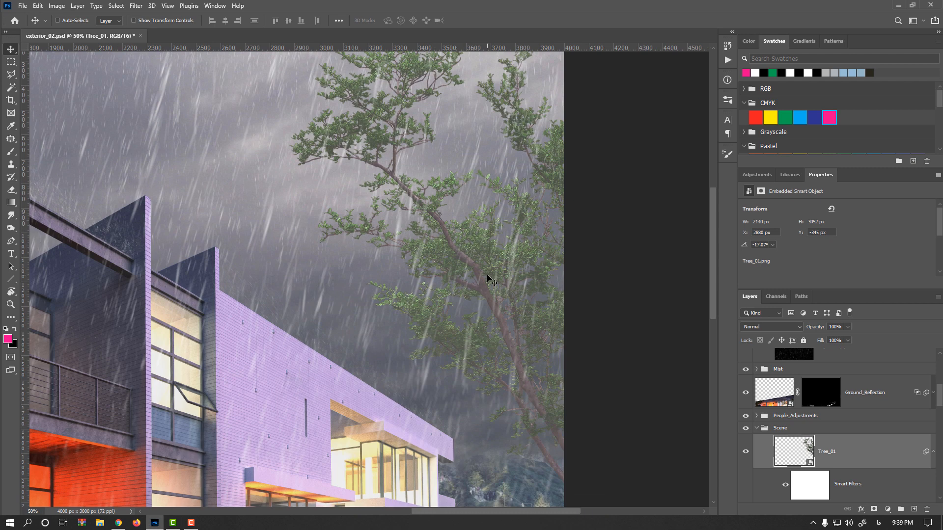
- Duplicate the Tree_01 layer and place the copy at the top of the layer stack, above the Rain group
left_click_drag(788, 466, 916, 509)
left_click_drag(795, 439, 805, 349)
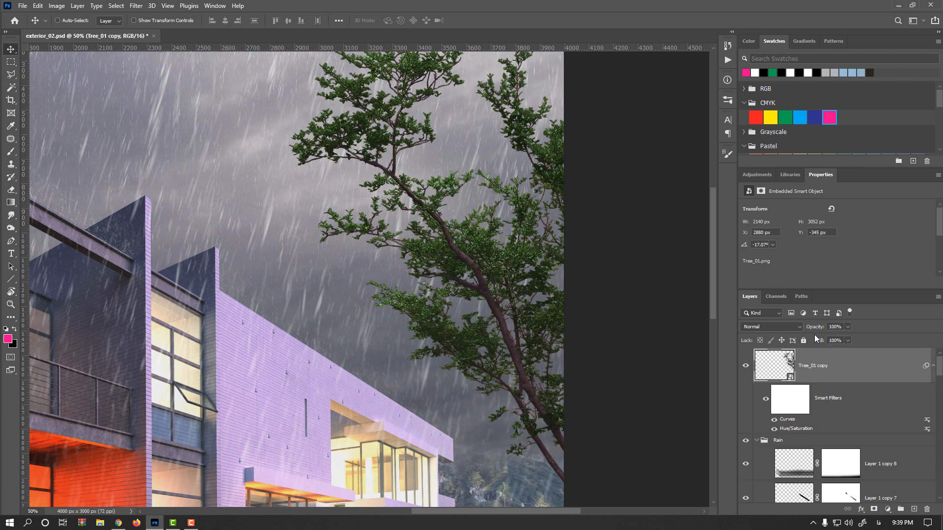
- Lower the Tree_01 copy layer's opacity to 39% so the rain partly shows over the tree, and compare with it hidden
left_click(842, 327)
type("30")
key("Return")
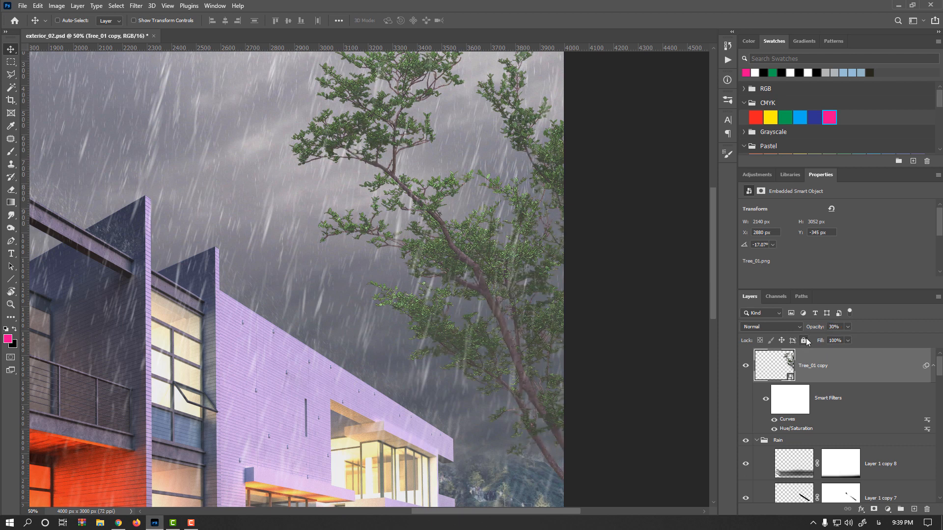
left_click_drag(815, 327, 824, 328)
left_click(746, 366)
left_click(746, 366)
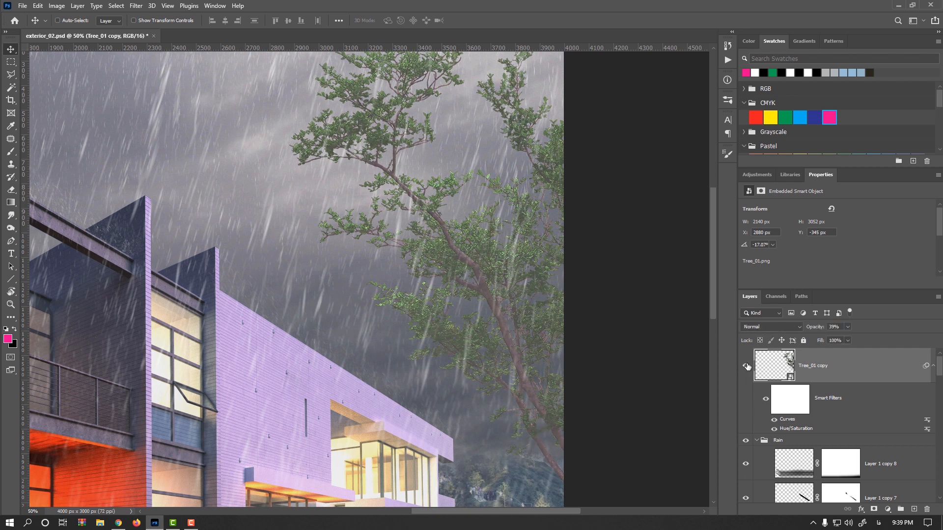
scroll(507, 308, "down", 1)
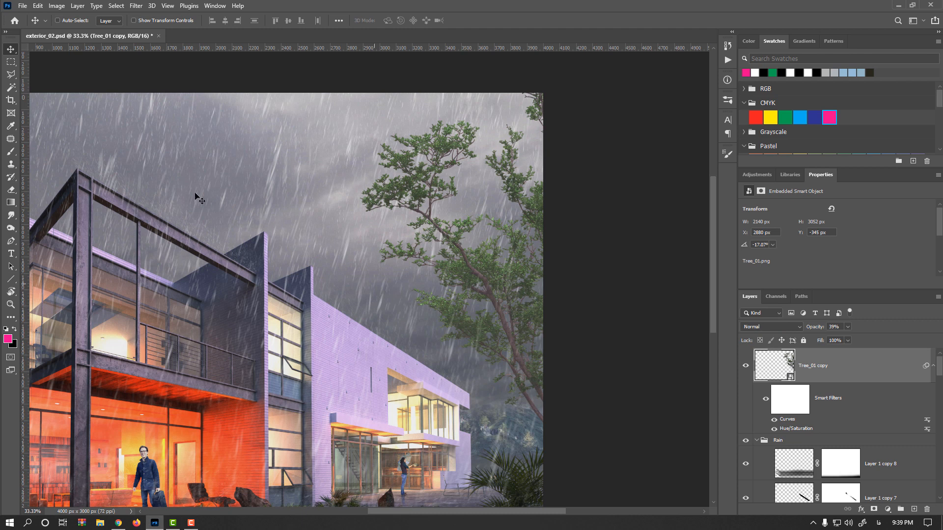
- Add a white layer mask to Tree_01 copy and ready the Brush tool with black as the foreground colour
left_click(874, 510)
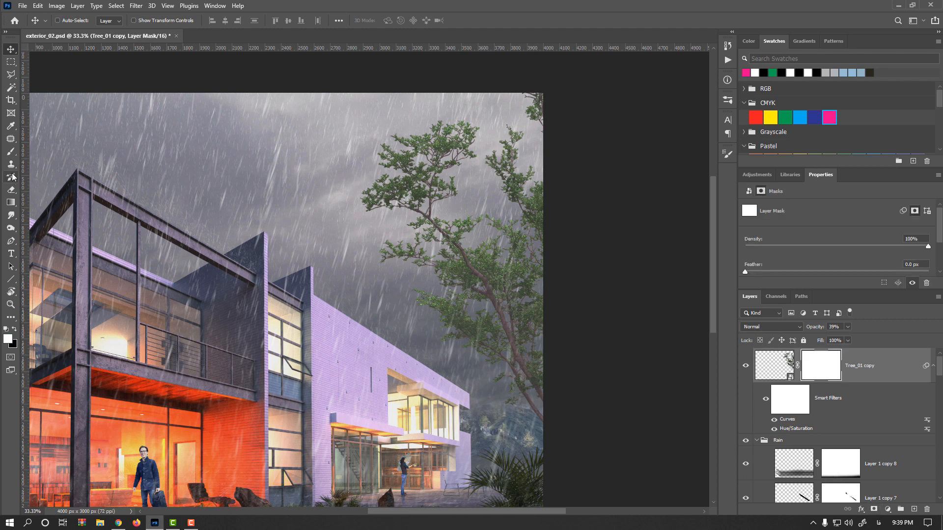
left_click(11, 151)
left_click(14, 330)
left_click_drag(379, 294, 398, 295)
right_click(387, 271)
left_click(467, 264)
left_click(583, 127)
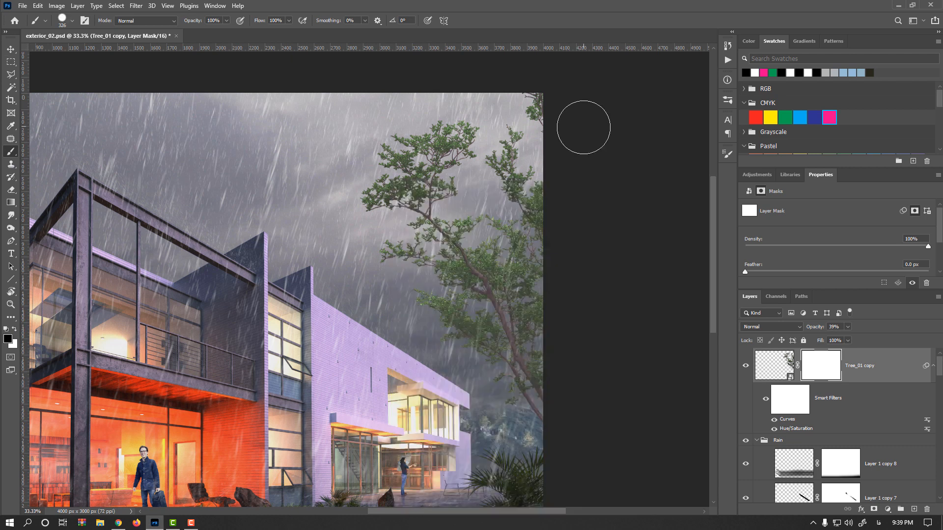
- Paint black on the Tree_01 copy mask over parts of the foliage and trunk with a soft 590 px brush at 11% flow
mouse_move(422, 339)
left_mouse_down()
mouse_move(431, 339)
mouse_move(471, 206)
left_mouse_up()
left_click_drag(263, 22, 217, 25)
left_click_drag(439, 339, 452, 339)
left_click_drag(426, 232, 412, 212)
mouse_move(432, 268)
left_mouse_down()
mouse_move(475, 291)
mouse_move(496, 324)
mouse_move(522, 286)
mouse_move(513, 211)
mouse_move(477, 263)
mouse_move(465, 304)
left_mouse_up()
scroll(465, 305, "up", 1)
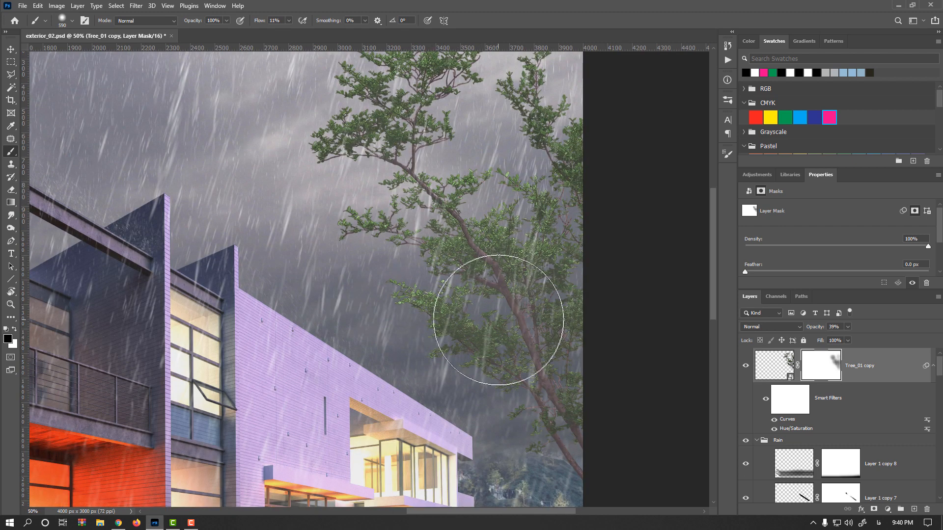
scroll(491, 277, "up", 1)
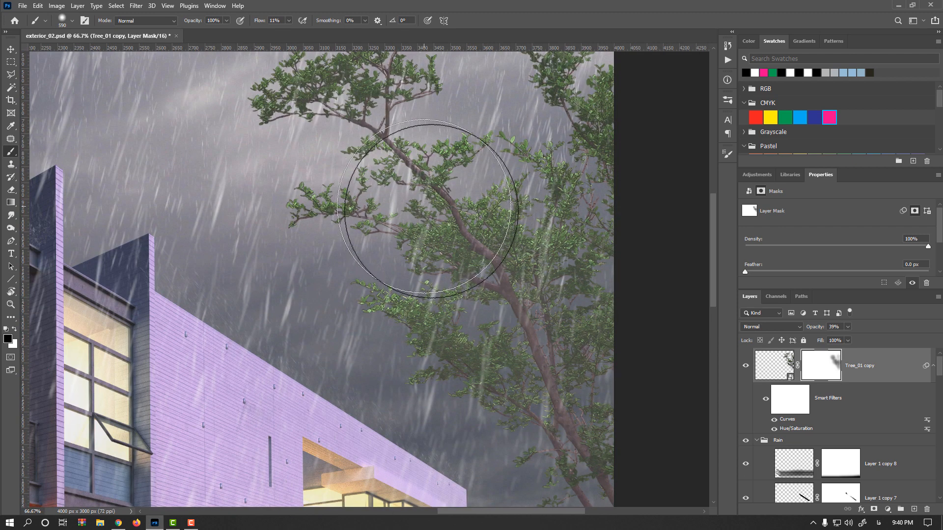
scroll(458, 236, "down", 2)
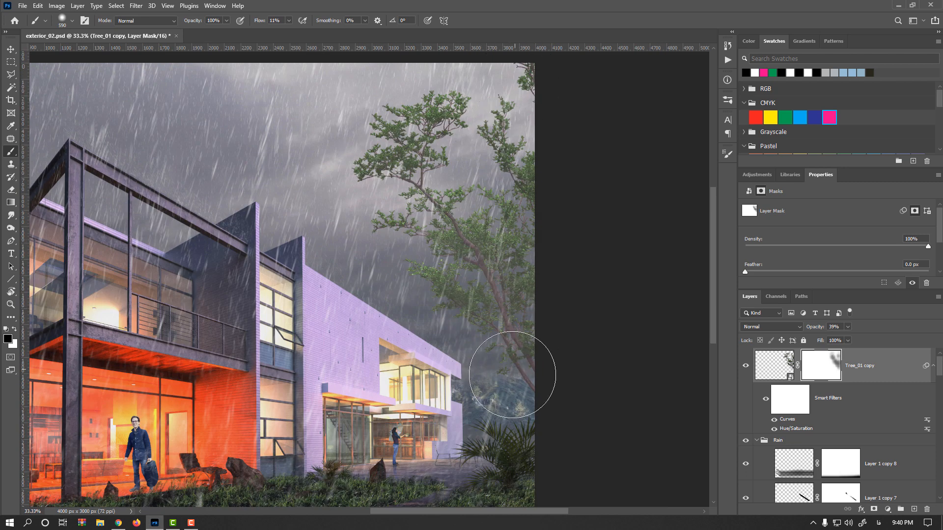
left_click(746, 366)
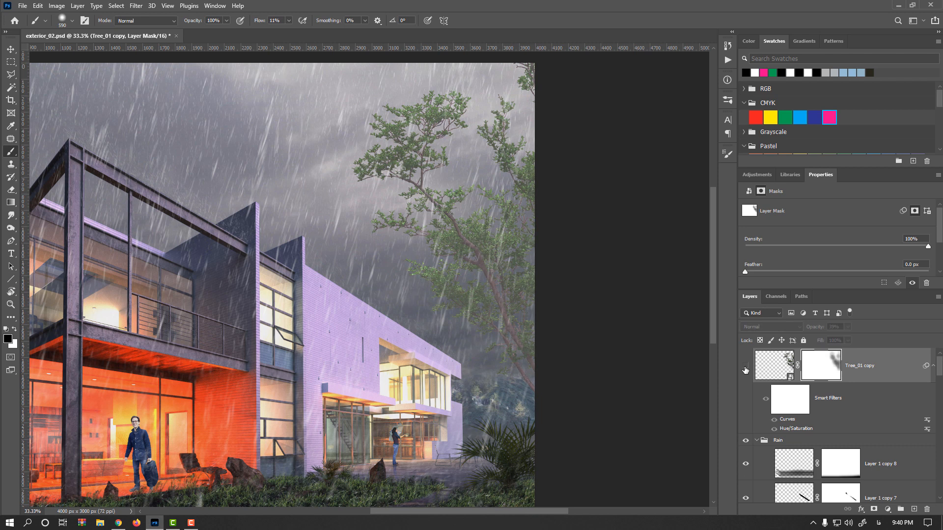
left_click(746, 366)
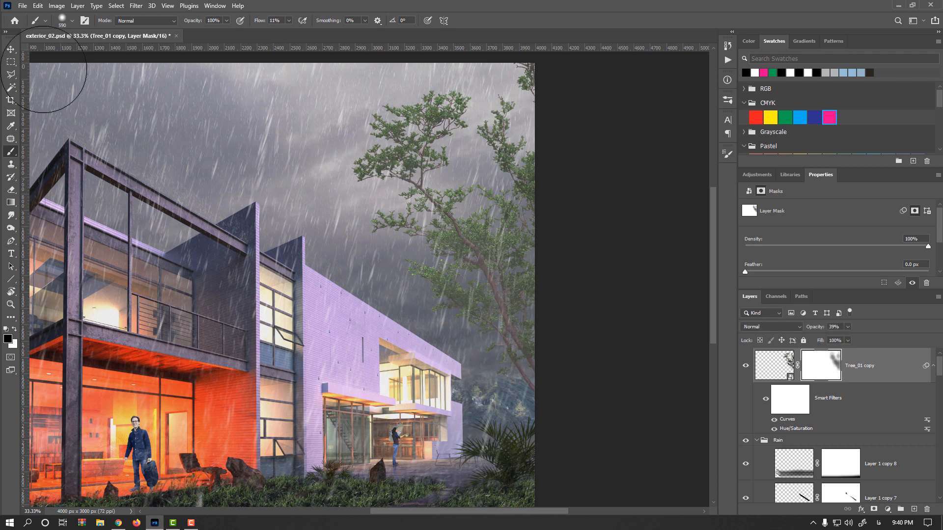
- Locate the layer of the man with the suitcase in the People group, Human_02 copy, and add an empty layer above it
key("v")
key("ctrl+minus")
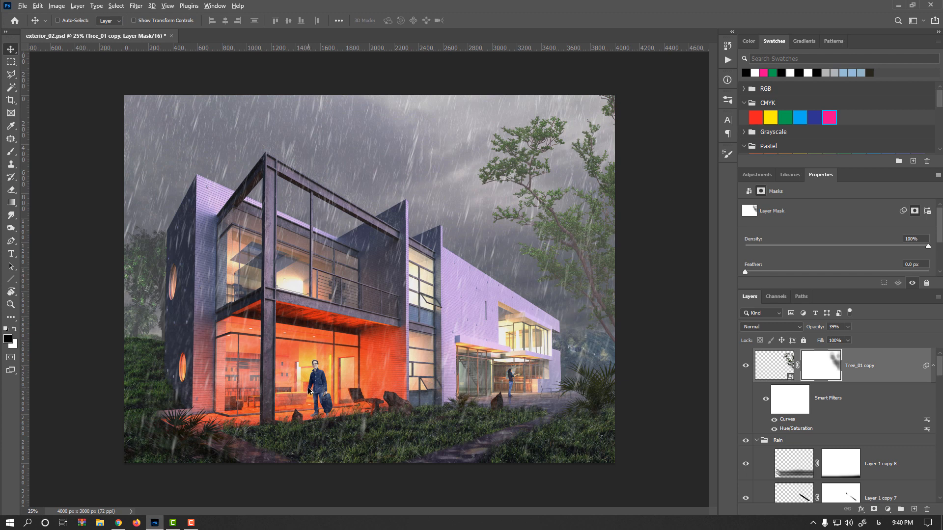
scroll(312, 392, "up", 3)
left_click_drag(337, 364, 386, 316)
scroll(386, 316, "up", 1)
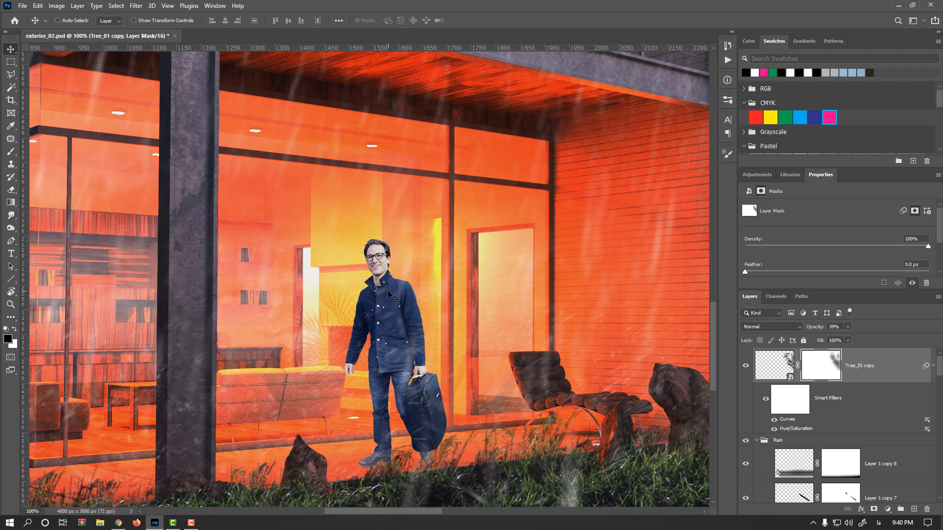
scroll(829, 434, "down", 10)
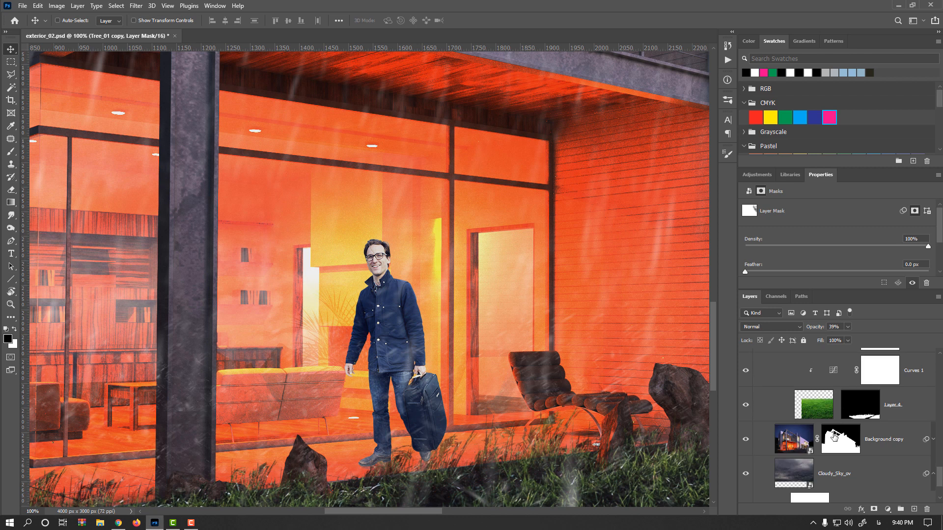
scroll(823, 429, "up", 8)
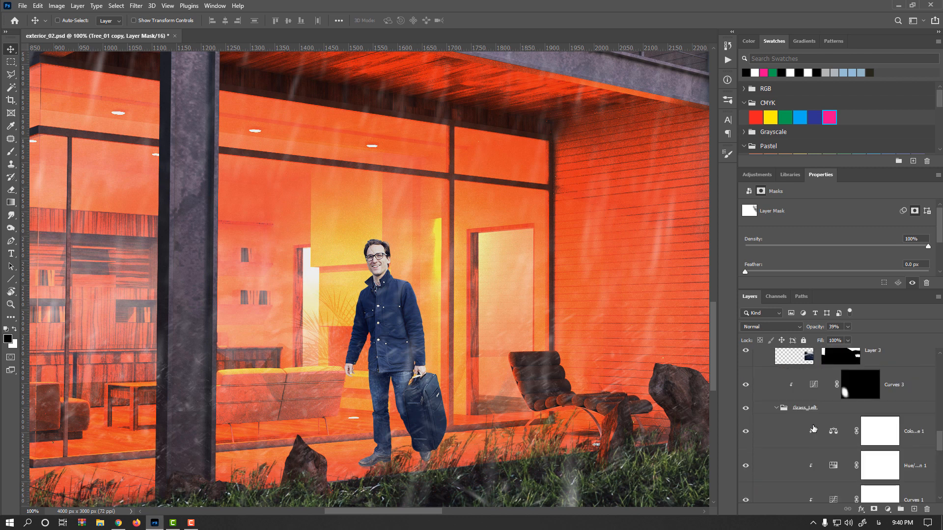
left_click(777, 408)
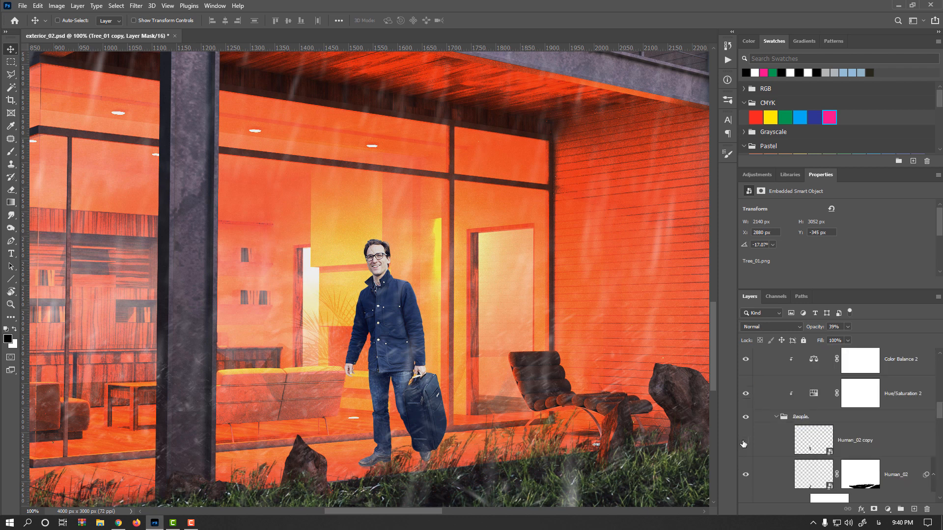
left_click(744, 444)
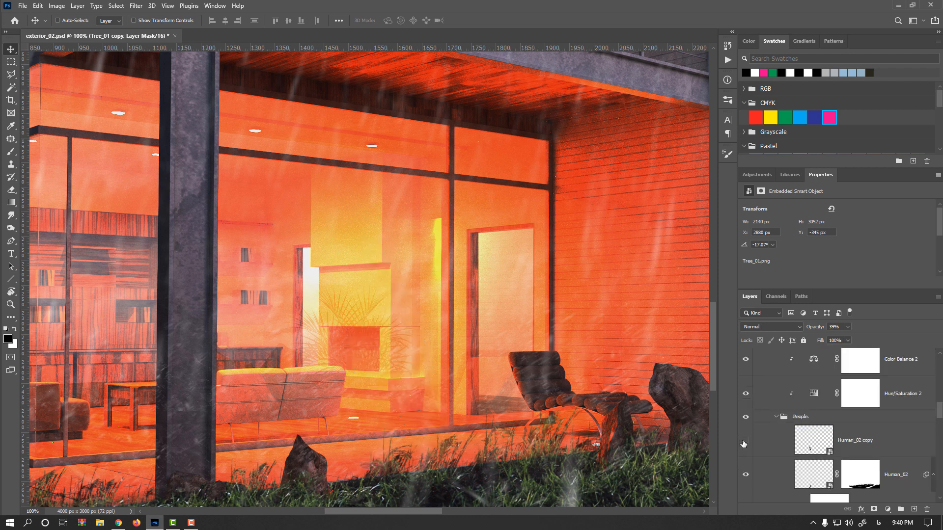
left_click(811, 445)
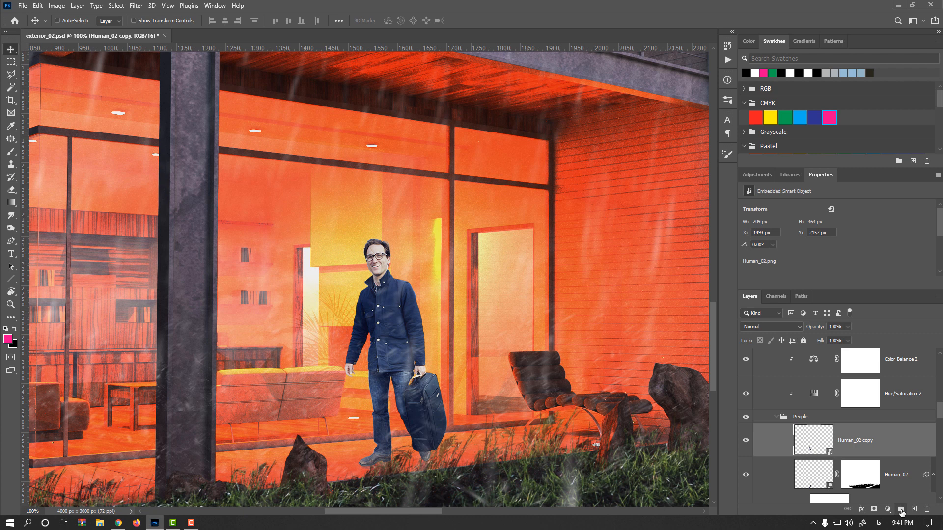
left_click(914, 510)
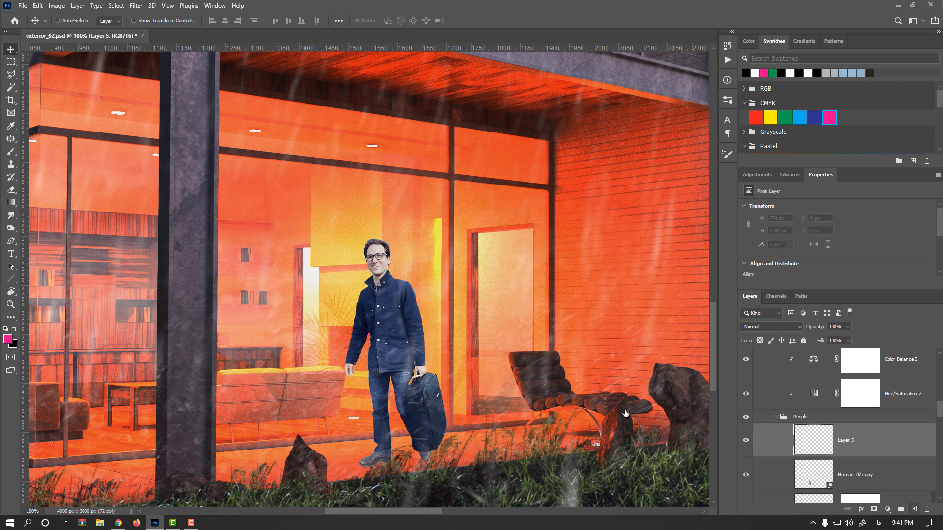
- Set the foreground colour to grey #595959 and prepare a soft 172 px brush with 18% flow
left_click(7, 337)
left_click_drag(609, 281, 560, 273)
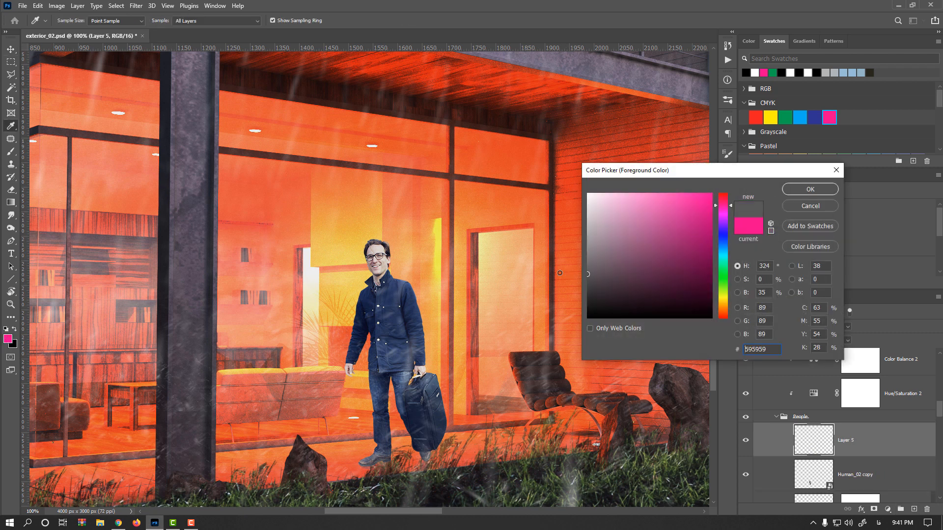
left_click(805, 191)
key("v")
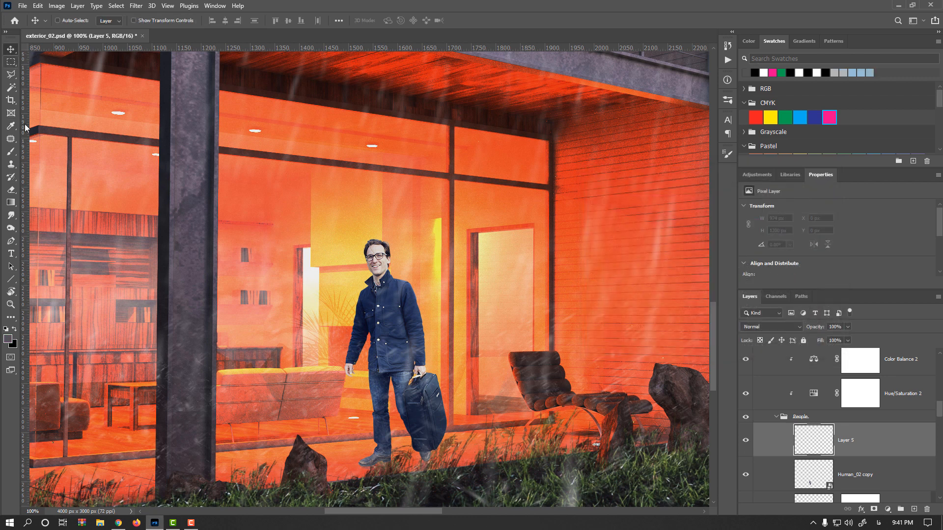
left_click(11, 152)
right_click(295, 200, "alt")
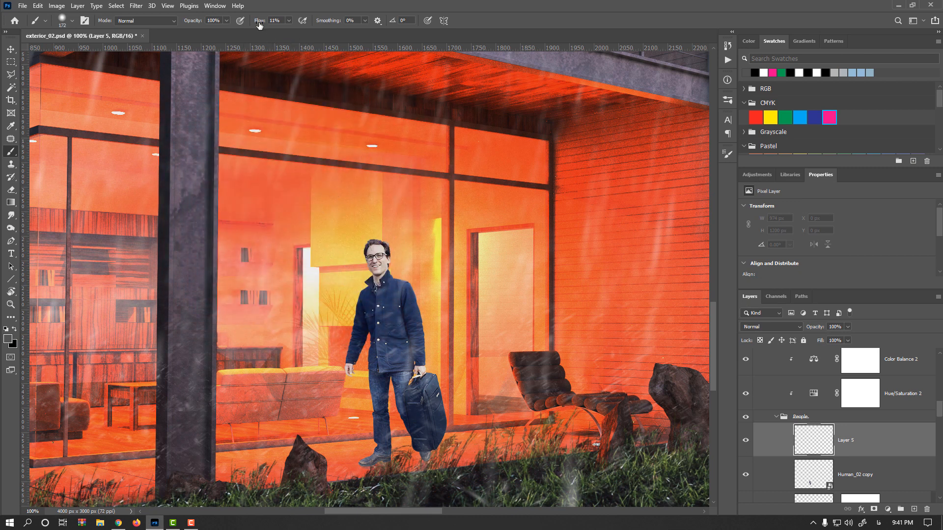
left_click_drag(259, 23, 256, 23)
- Set Layer 5's blend mode to Darken and try a grey brush stroke beside the man
left_click(775, 332)
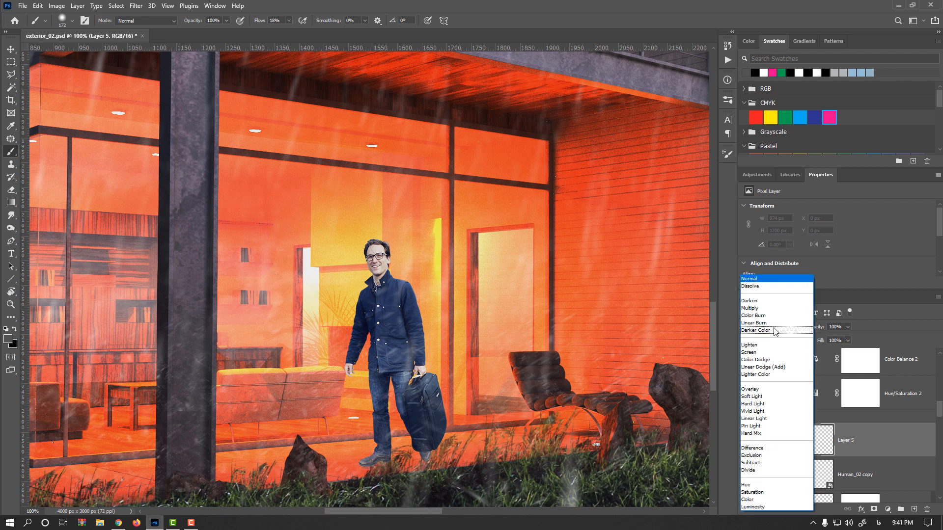
left_click(766, 298)
left_click_drag(424, 314, 427, 322)
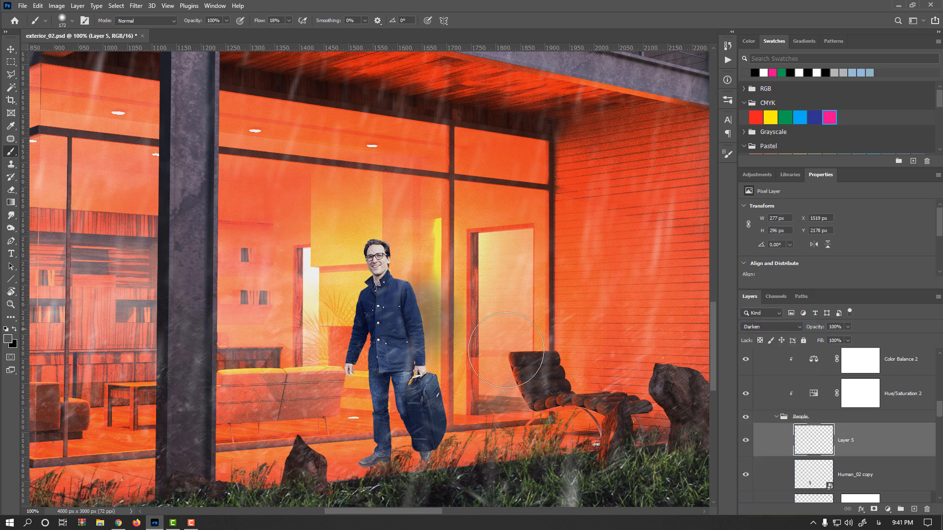
- Clip Layer 5 to Human_02 copy and paint grey over the man's head and upper jacket with a 112 px brush
left_click_drag(817, 462, 811, 455)
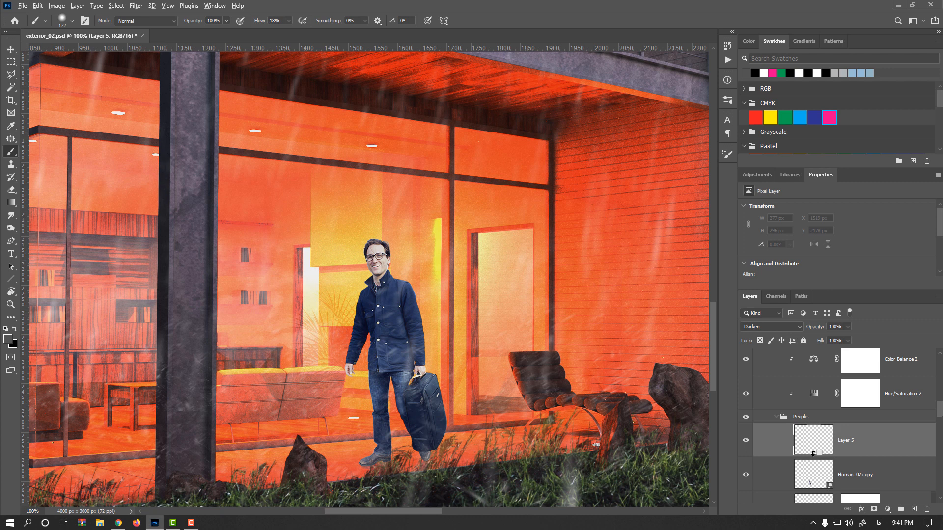
left_click(812, 454, "alt")
left_click_drag(429, 334, 414, 331)
mouse_move(384, 281)
left_mouse_down()
mouse_move(379, 288)
mouse_move(376, 260)
mouse_move(386, 300)
mouse_move(379, 292)
left_mouse_up()
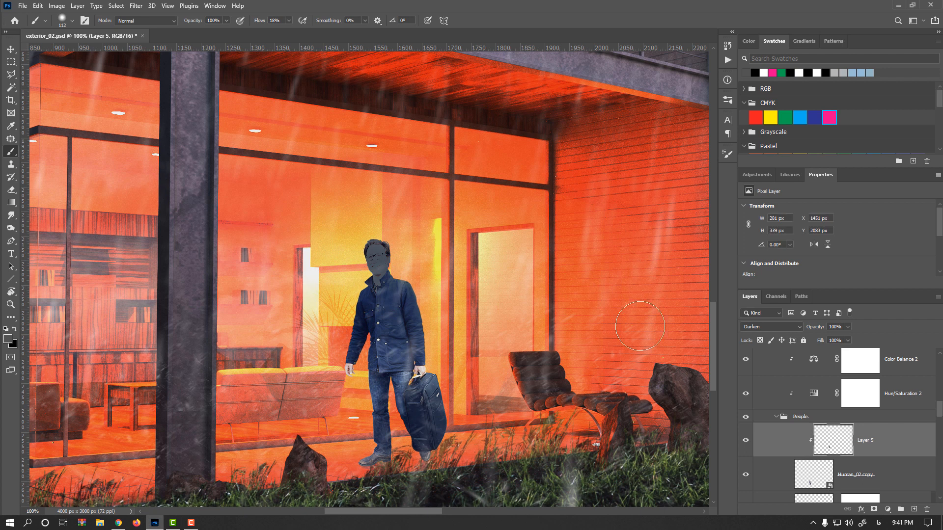
- Change the clipped Layer 5's blend mode to Color Burn
left_click(797, 328)
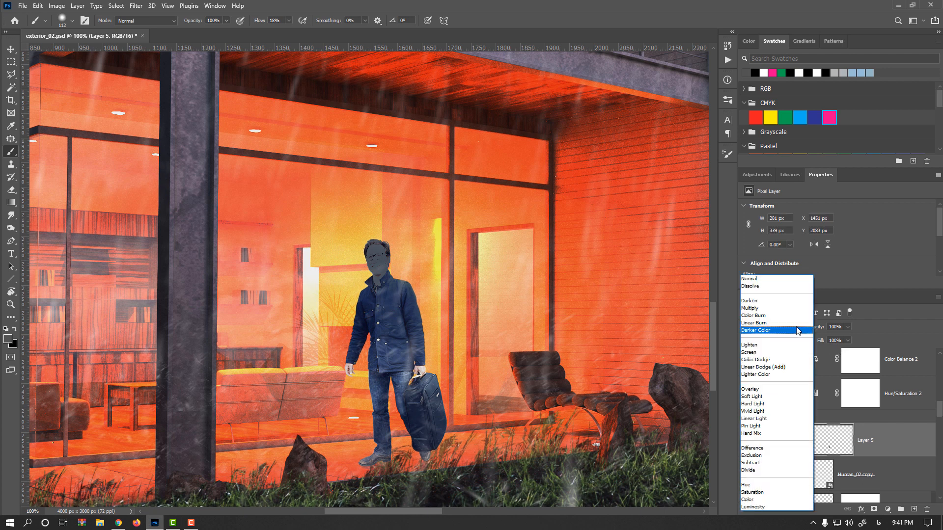
left_click(763, 316)
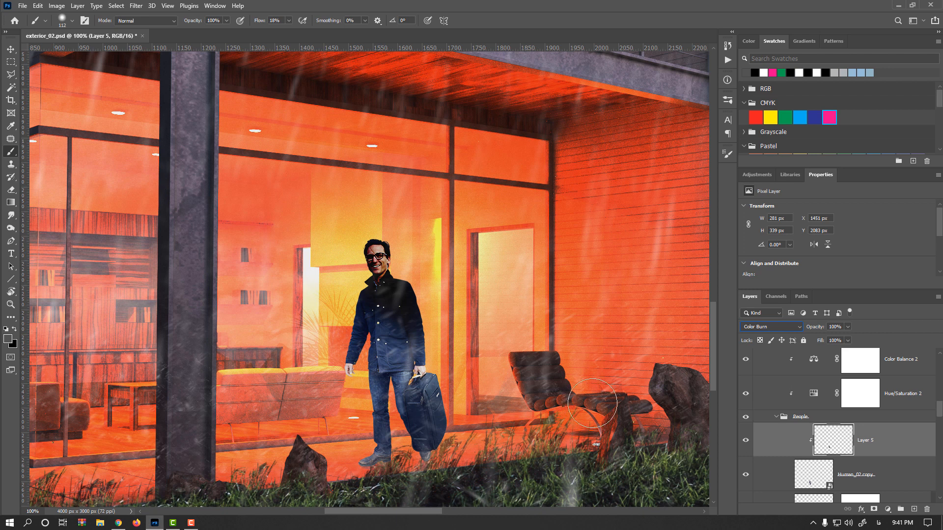
left_click(830, 448, "alt")
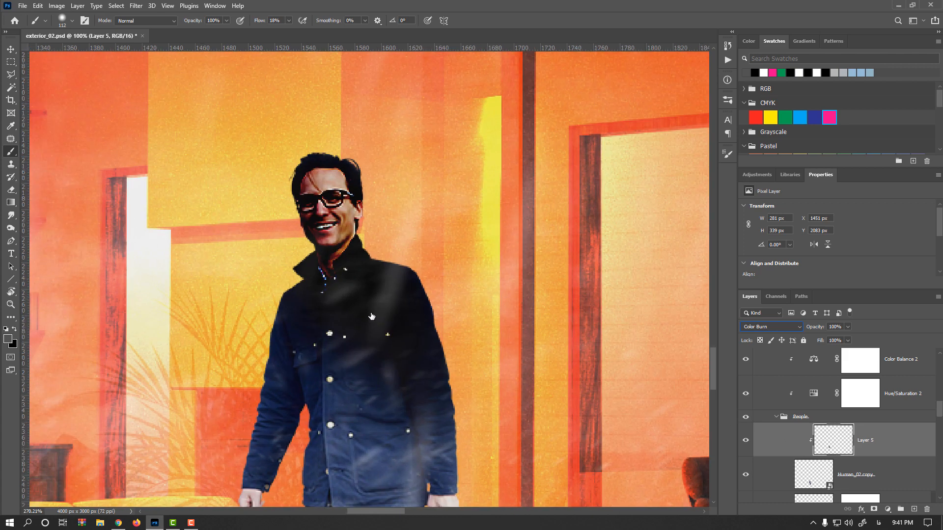
- Set the background colour to white and the foreground colour to a lighter grey, #717171
left_click(12, 344)
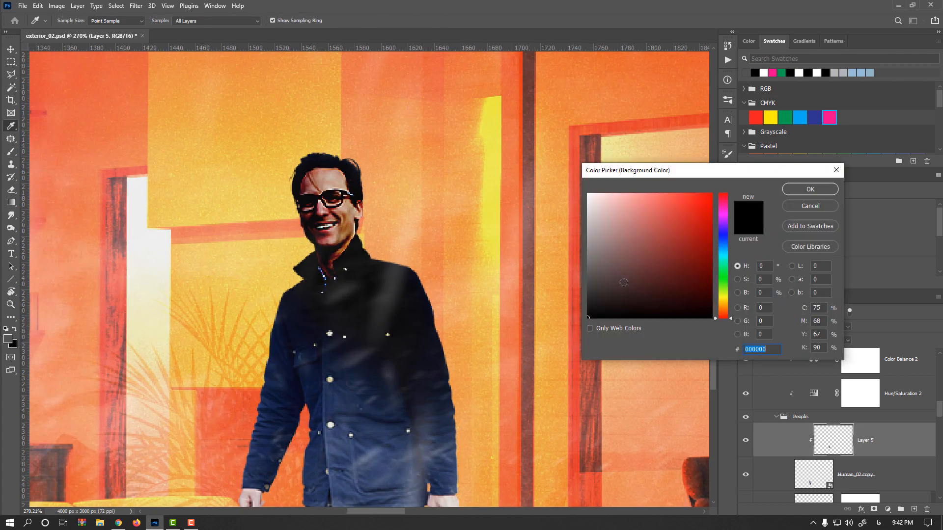
left_click(790, 192)
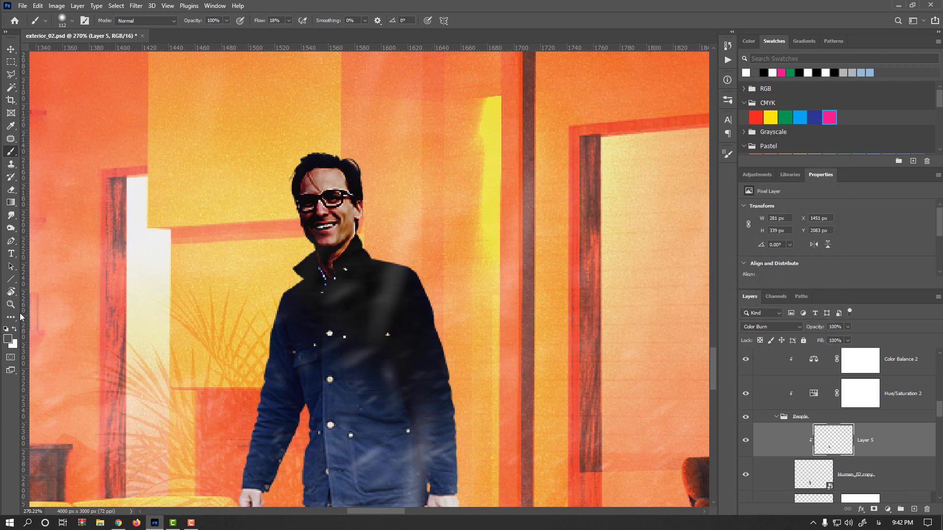
left_click(9, 339)
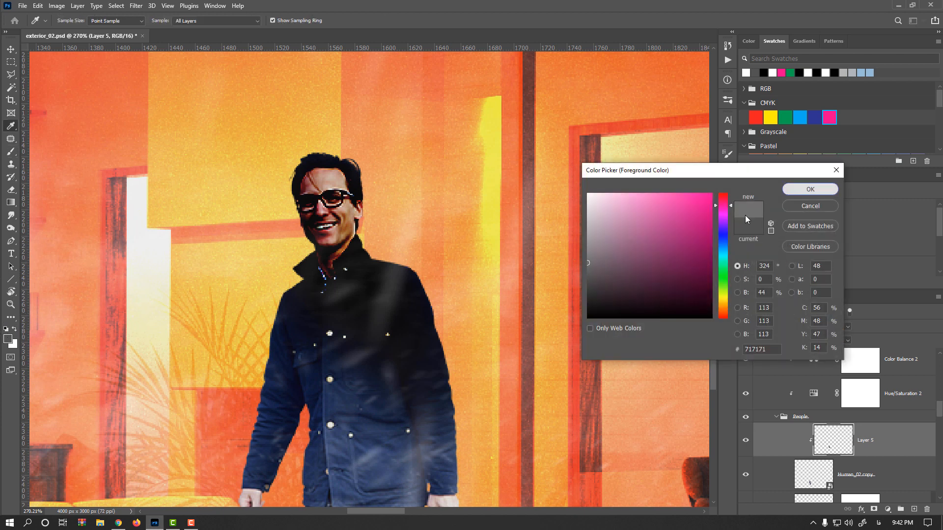
left_click(813, 190)
- Rework the shading on the man's jacket with a soft 104 px brush, lowering the flow to 5%
mouse_move(400, 301)
left_mouse_down()
mouse_move(358, 314)
mouse_move(337, 285)
mouse_move(365, 311)
left_mouse_up()
mouse_move(366, 375)
left_mouse_down()
mouse_move(390, 411)
mouse_move(327, 305)
mouse_move(358, 315)
left_mouse_up()
mouse_move(370, 220)
left_mouse_down()
mouse_move(364, 231)
mouse_move(363, 69)
left_mouse_up()
left_click_drag(256, 22, 255, 23)
mouse_move(459, 305)
left_mouse_down()
mouse_move(461, 371)
mouse_move(434, 306)
mouse_move(429, 331)
mouse_move(471, 422)
left_mouse_up()
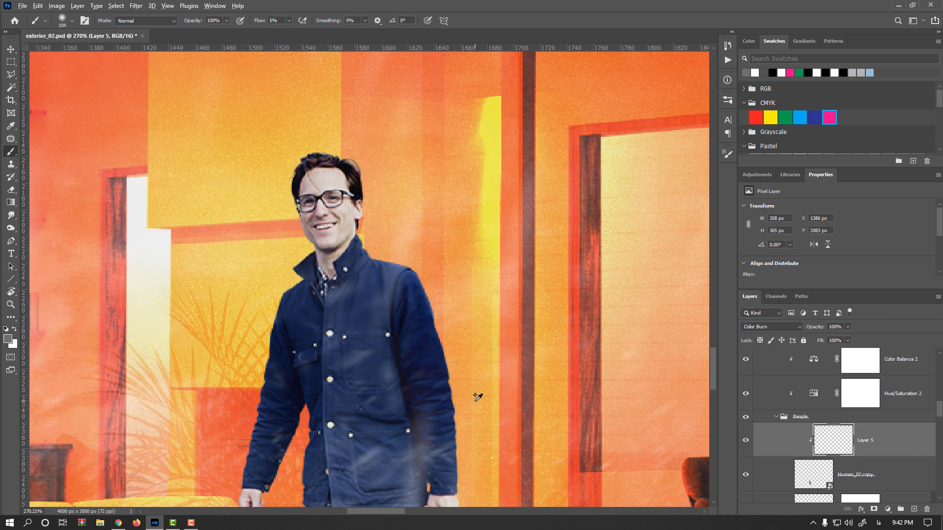
- Lower the brush flow to 2%, deepen the shading on the man's jacket and legs, and compare Layer 5 hidden and shown
scroll(477, 397, "down", 1)
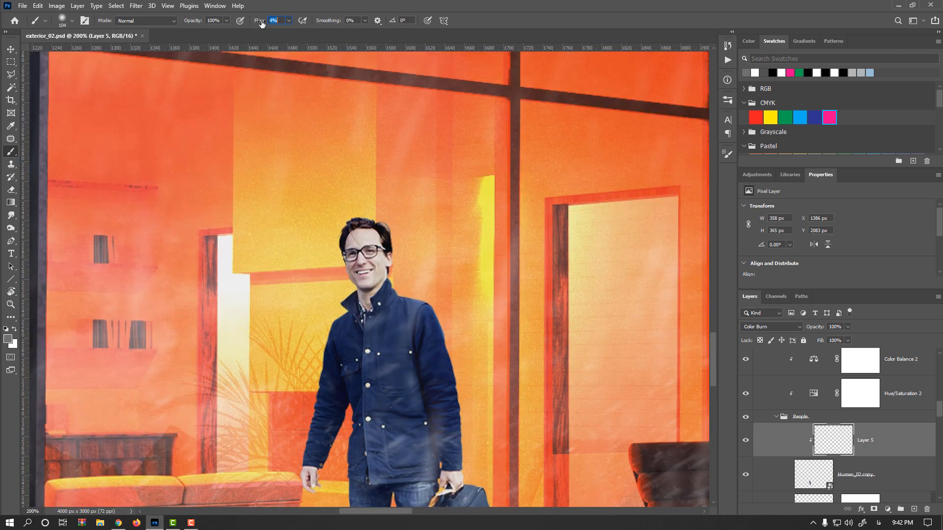
left_click_drag(384, 220, 374, 160)
left_click(728, 153)
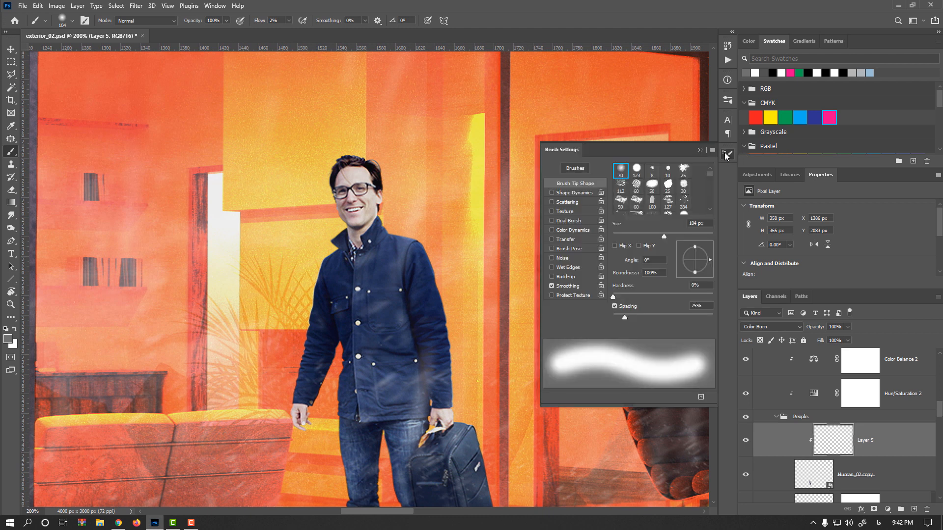
left_click(724, 154)
left_click_drag(399, 281, 405, 281)
mouse_move(457, 332)
left_mouse_down()
mouse_move(460, 352)
mouse_move(434, 414)
mouse_move(466, 441)
left_mouse_up()
left_click_drag(457, 389, 428, 261)
mouse_move(428, 333)
left_mouse_down()
mouse_move(451, 419)
mouse_move(423, 359)
mouse_move(432, 339)
mouse_move(431, 381)
mouse_move(495, 383)
left_mouse_up()
left_click(744, 442)
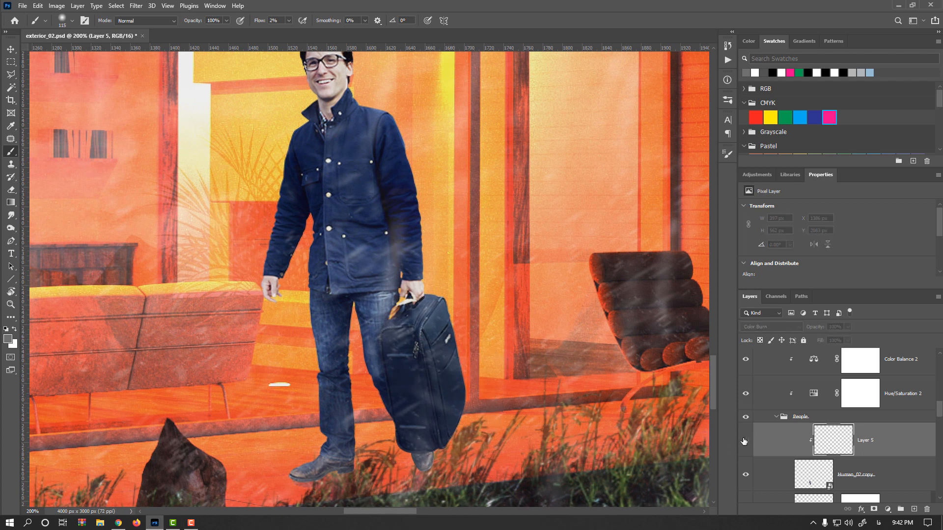
left_click(745, 442)
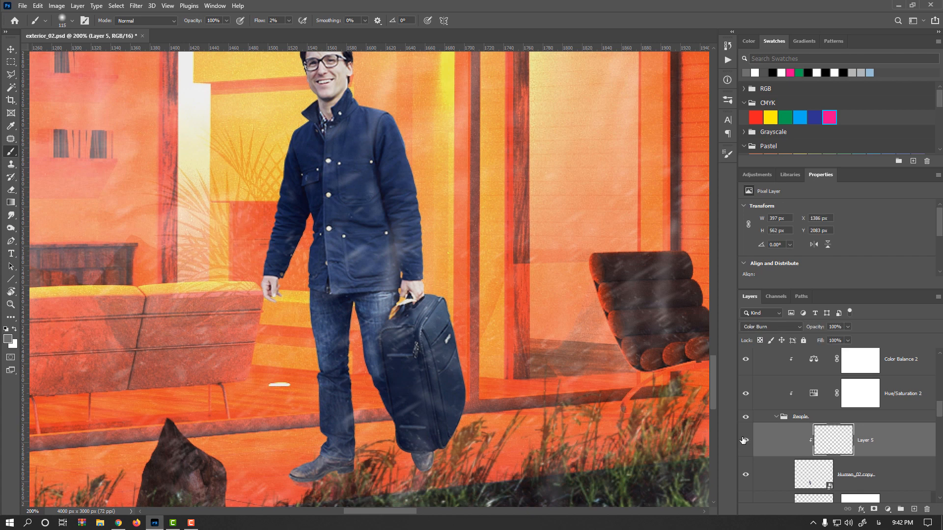
- Refine the man's shading around the jacket, collar and head with a soft 58 px brush, and around the suitcase with a 126 px brush
left_click_drag(415, 296, 456, 396)
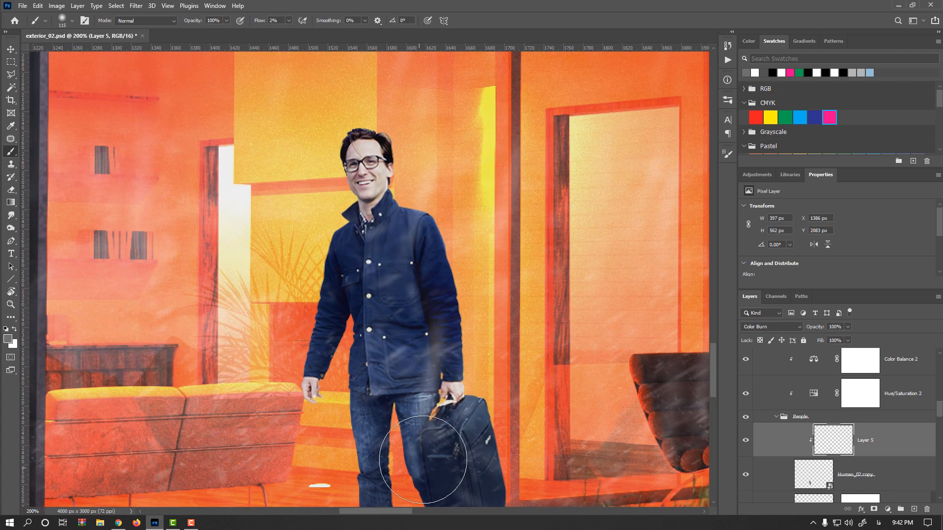
left_click_drag(423, 460, 421, 373)
mouse_move(421, 319)
left_mouse_down()
mouse_move(436, 441)
mouse_move(434, 418)
left_mouse_up()
left_click_drag(402, 129, 438, 315)
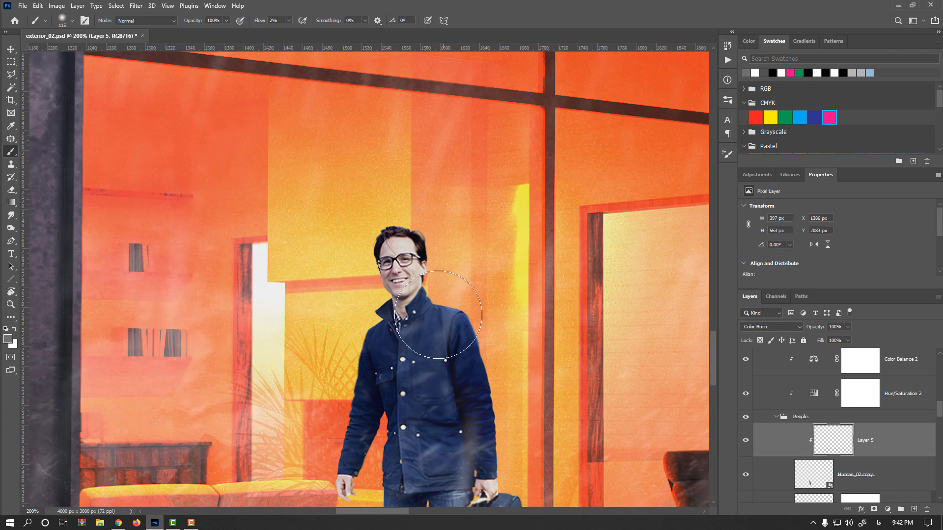
mouse_move(438, 280)
left_mouse_down()
mouse_move(411, 287)
mouse_move(411, 247)
mouse_move(416, 295)
mouse_move(410, 242)
mouse_move(421, 337)
mouse_move(413, 248)
mouse_move(423, 320)
left_mouse_up()
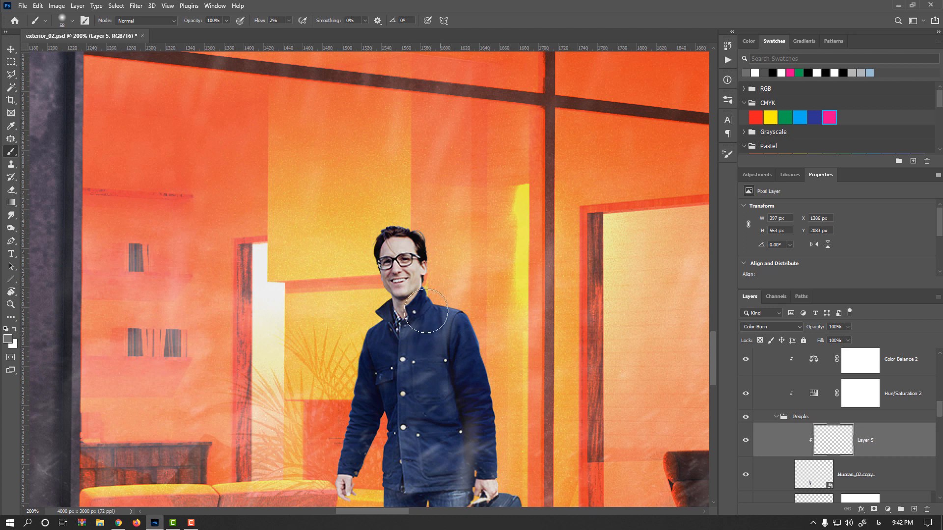
left_click_drag(425, 254, 408, 241)
scroll(442, 339, "down", 1)
right_click(435, 320, "alt")
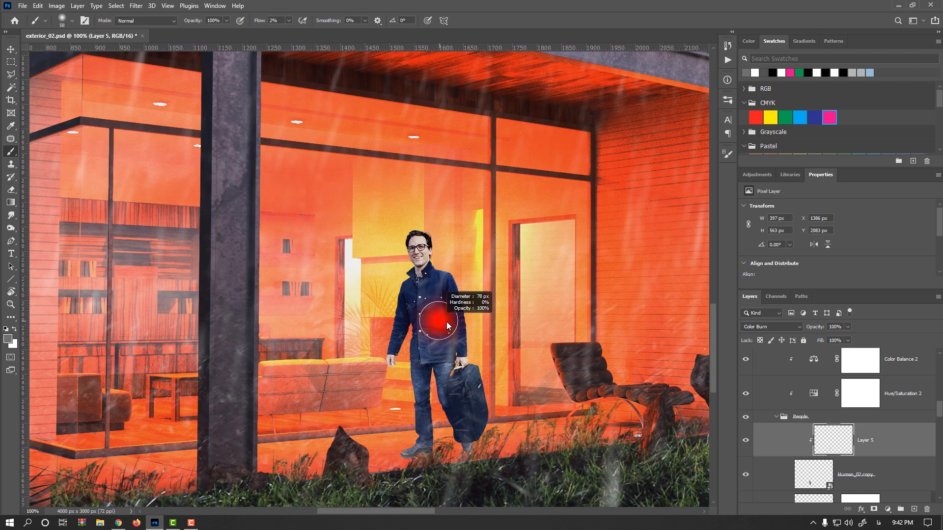
left_click(454, 444)
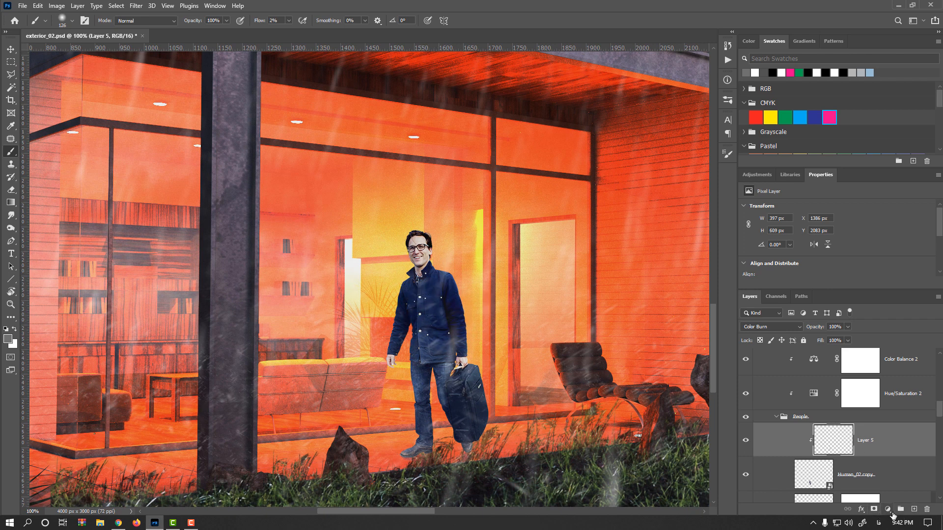
- Add a new layer clipped above Layer 5 and sample the orange #eba745 from the interior wall as the foreground colour
left_click(914, 511)
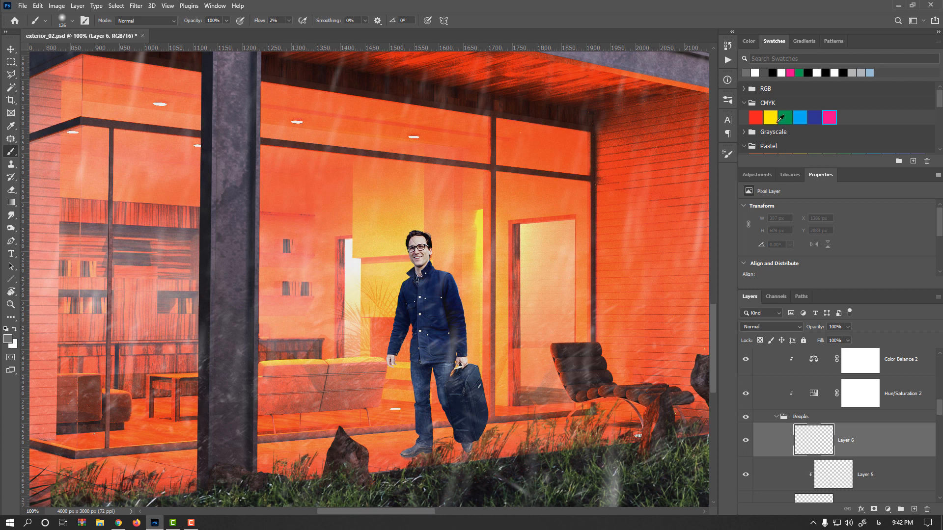
left_click(8, 339)
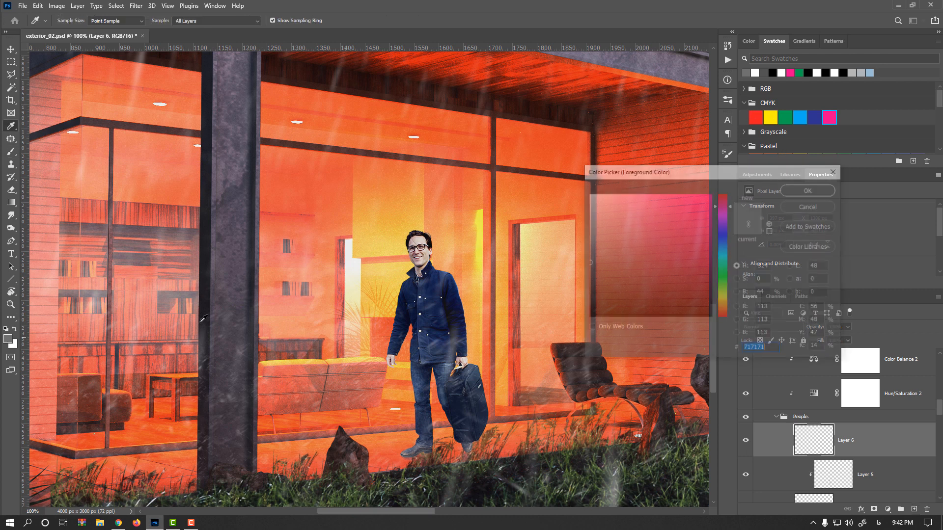
left_click(727, 301)
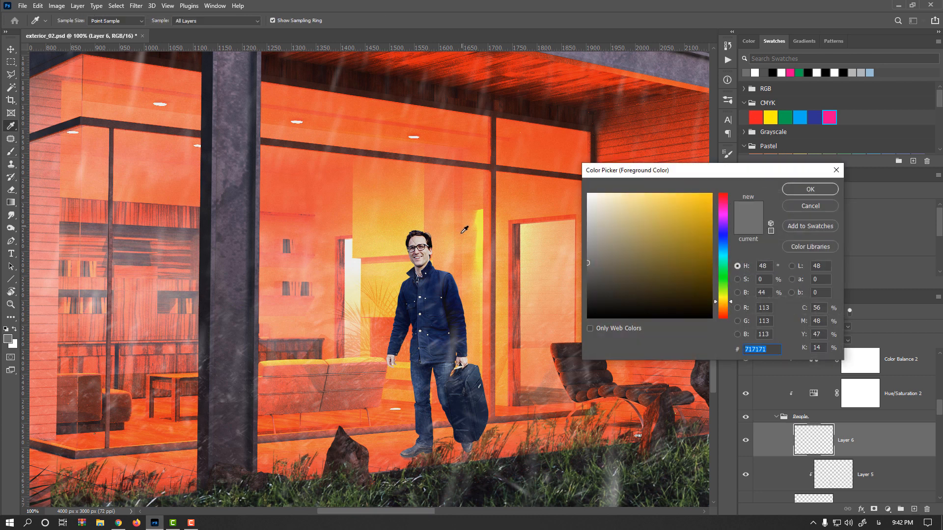
left_click(401, 209)
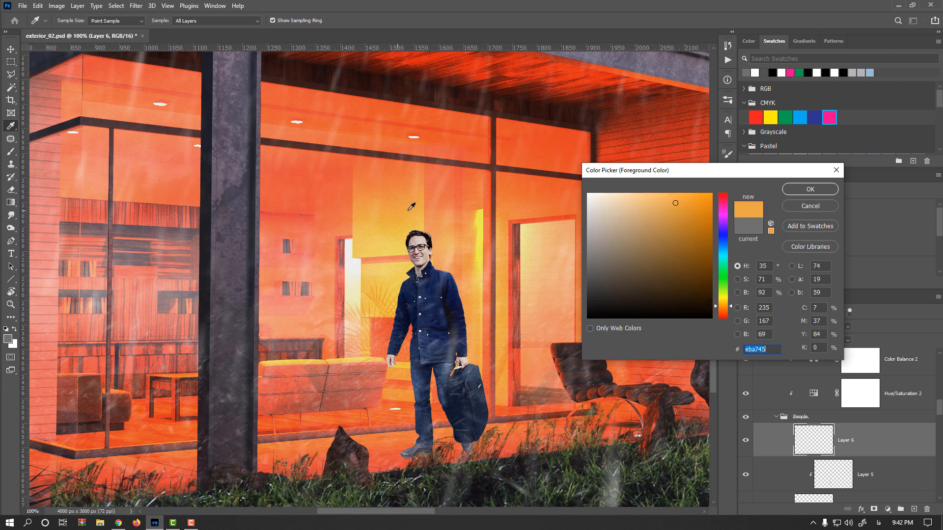
left_click(810, 190)
key("b")
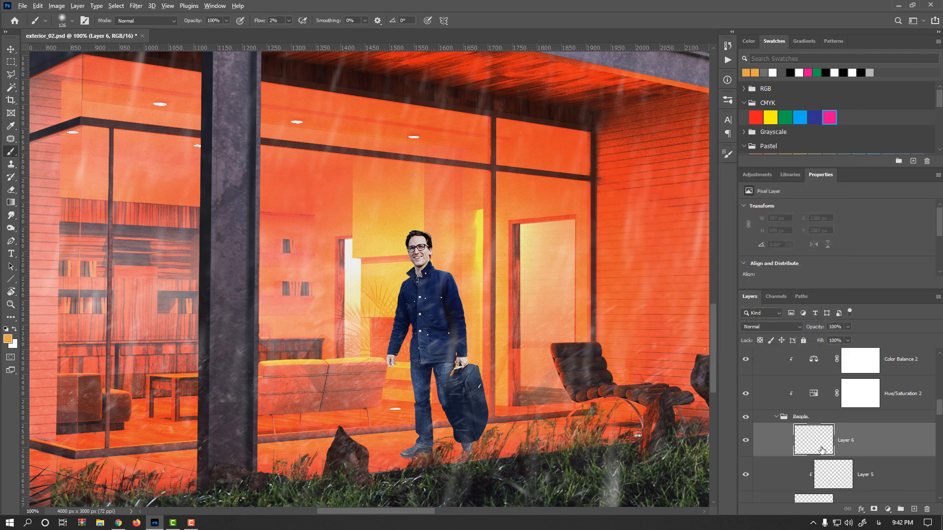
key("alt")
left_click(818, 453, "alt")
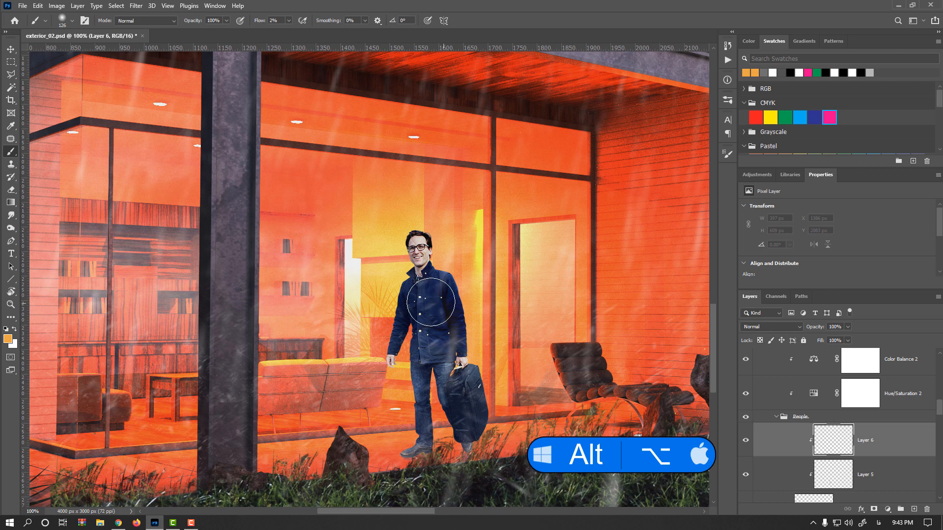
- Brush the orange over the man's head and jacket with a soft 160 px brush at 28% flow
mouse_move(415, 281)
left_mouse_down("alt")
mouse_move(431, 284)
mouse_move(405, 269)
mouse_move(414, 300)
left_mouse_up("alt")
scroll(398, 264, "up", 1)
mouse_move(424, 241)
left_mouse_down()
mouse_move(416, 369)
mouse_move(437, 336)
mouse_move(434, 443)
mouse_move(406, 436)
mouse_move(414, 409)
left_mouse_up()
scroll(432, 369, "down", 1)
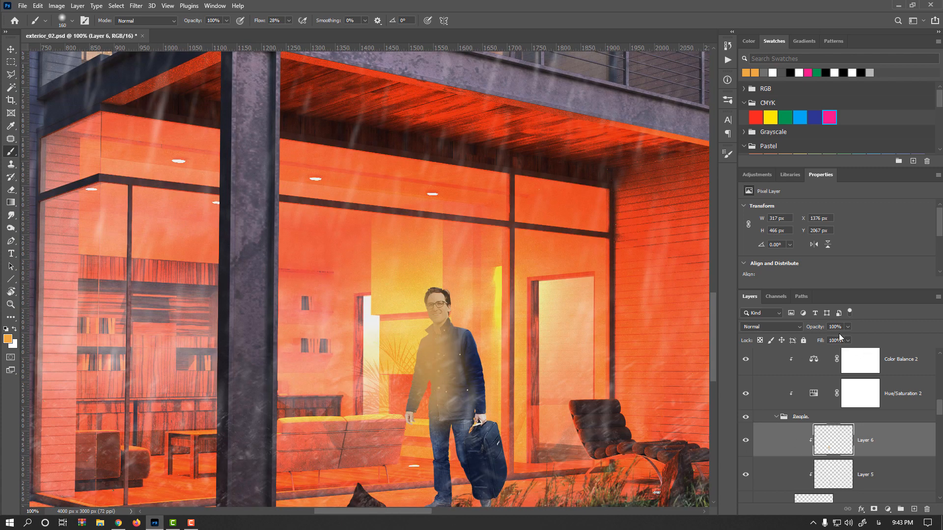
- Change Layer 6's blend mode to Color Dodge and clear its orange paint from the man
left_click(796, 328)
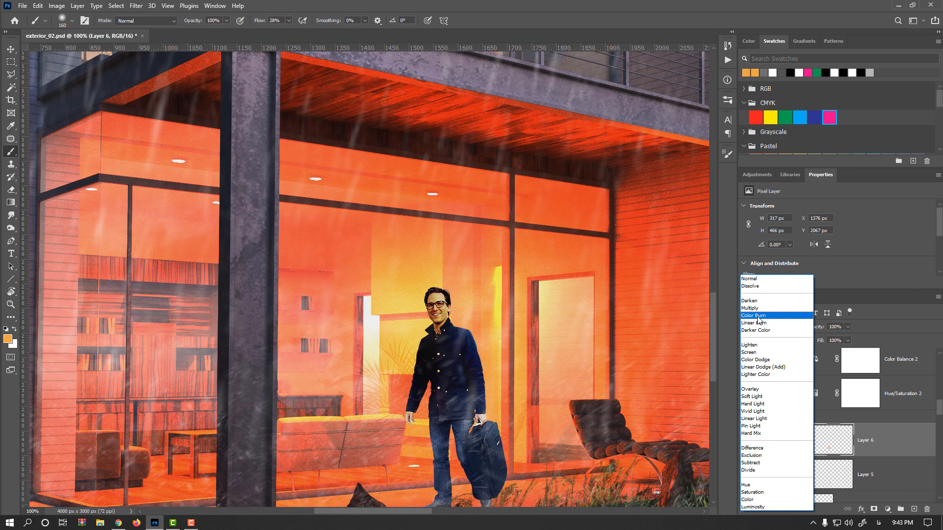
left_click(766, 361)
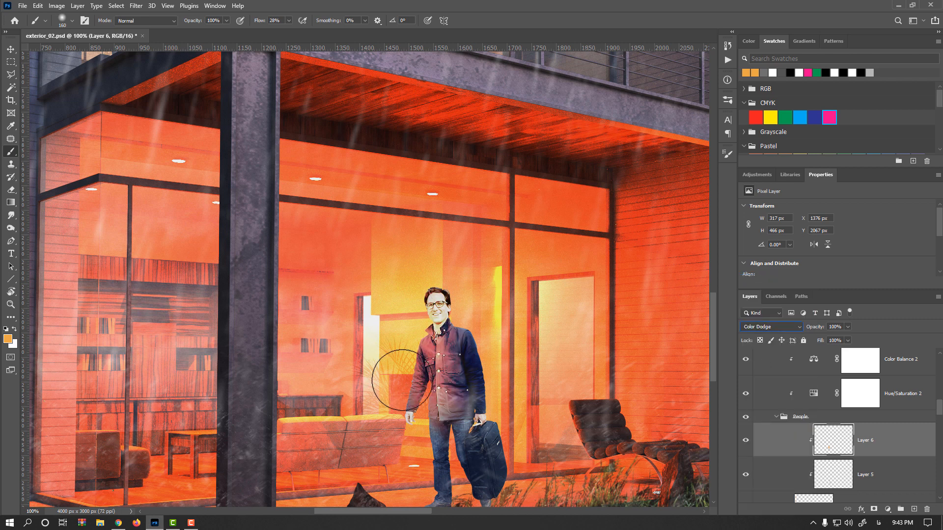
left_click_drag(483, 340, 432, 403)
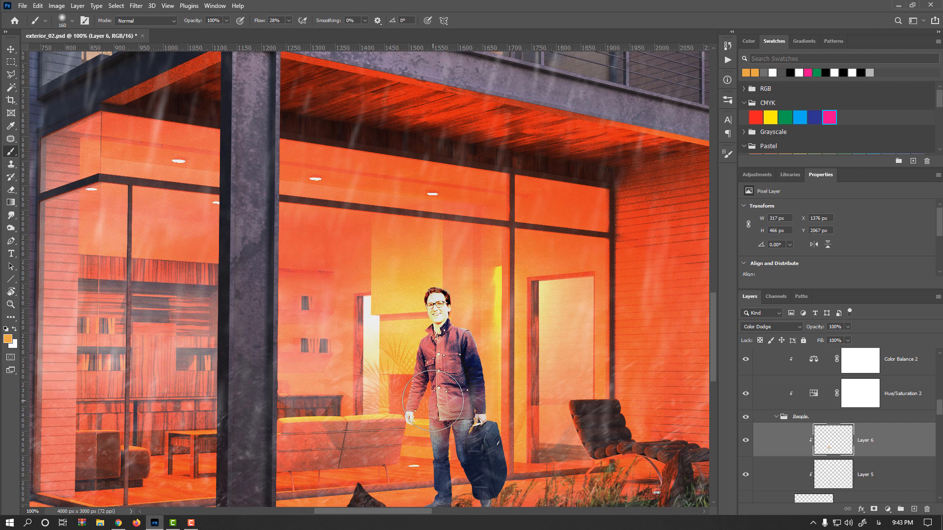
key("e")
mouse_move(444, 305)
left_mouse_down()
mouse_move(425, 361)
mouse_move(388, 385)
mouse_move(412, 339)
left_mouse_up()
key("b")
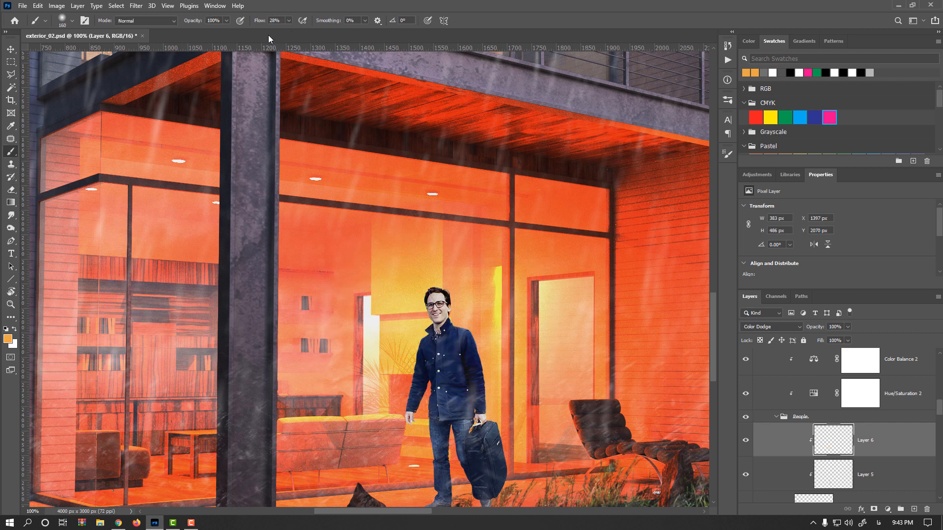
- Set the foreground colour to a deeper orange, #ef8527
left_click(8, 339)
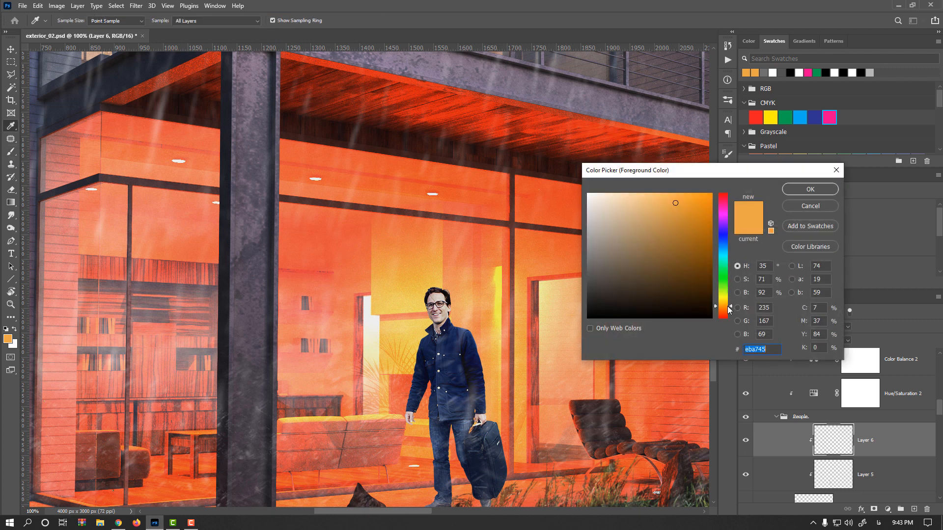
left_click_drag(725, 308, 727, 311)
left_click(687, 206)
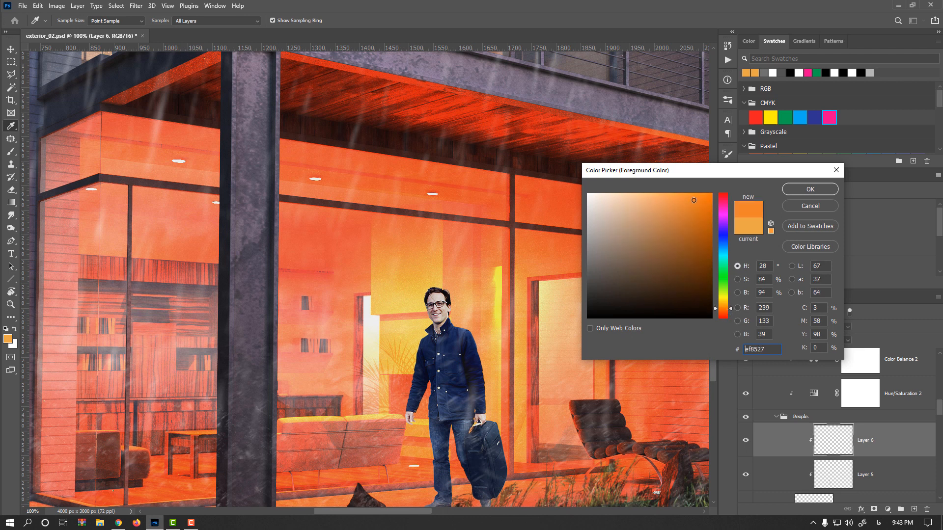
left_click(811, 189)
- Tint the man's sofa-side sleeve and trouser leg orange with a soft 93 px brush at 3% flow
scroll(449, 334, "up", 3)
left_click_drag(451, 331, 454, 331)
left_click_drag(388, 269, 342, 270)
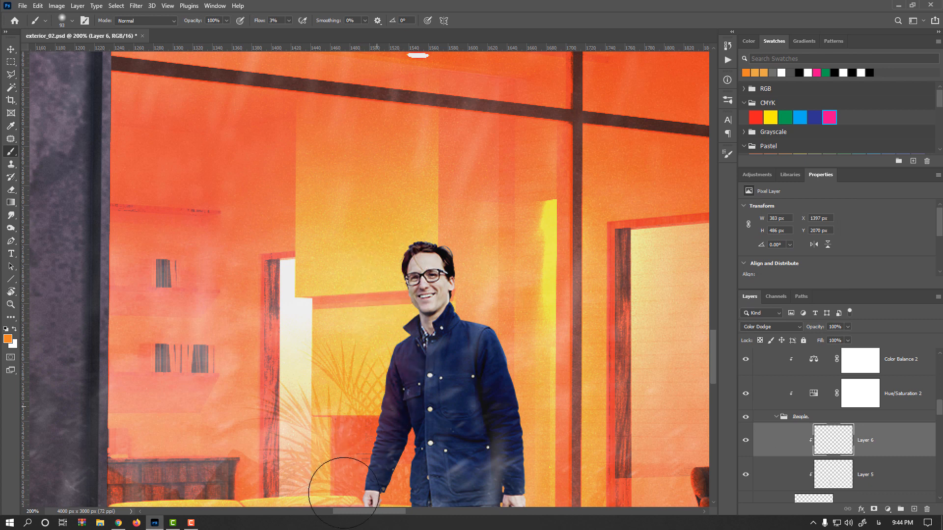
left_click_drag(357, 474, 377, 323)
mouse_move(426, 340)
left_mouse_down()
mouse_move(421, 419)
mouse_move(403, 447)
mouse_move(432, 440)
mouse_move(402, 446)
mouse_move(420, 419)
left_mouse_up()
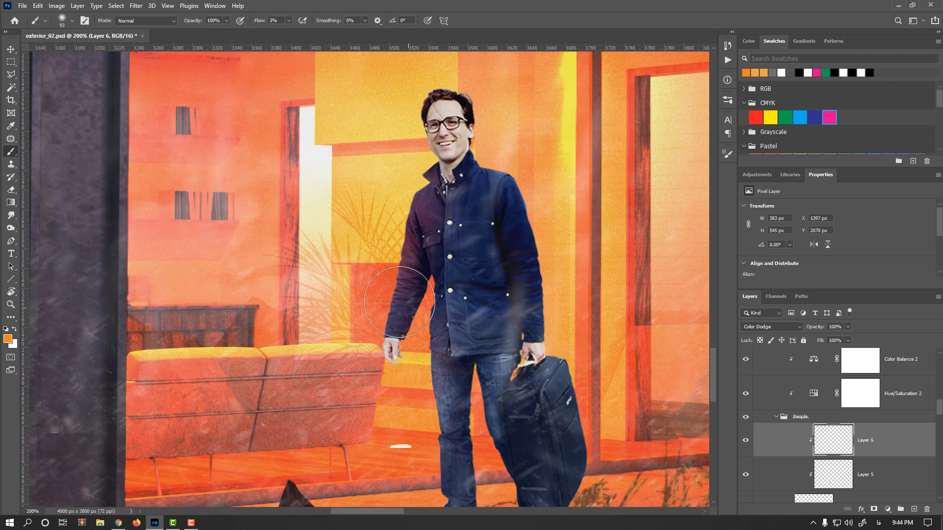
mouse_move(428, 379)
left_mouse_down()
mouse_move(426, 436)
mouse_move(403, 483)
left_mouse_up()
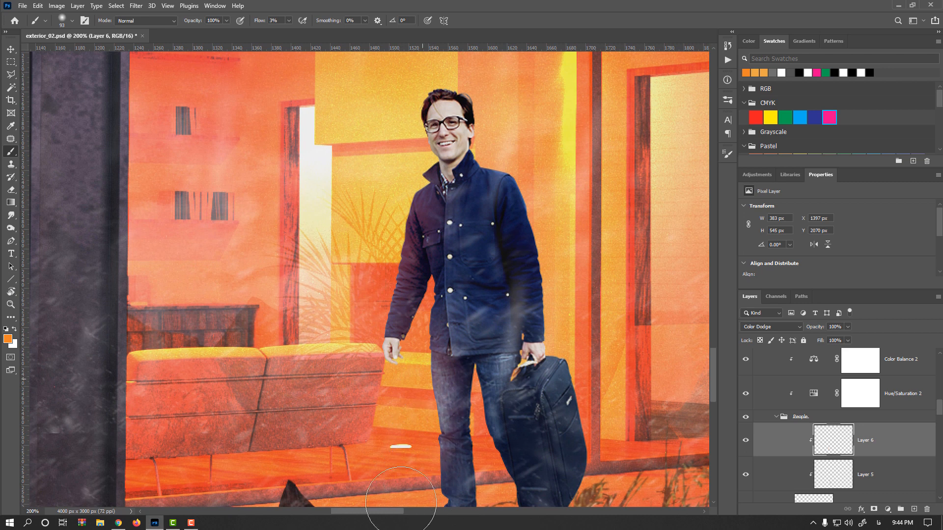
- Build up the orange glow along the man's sofa-side shoulder, arm and face edge with a smaller soft brush
left_click_drag(446, 153, 438, 274)
left_click_drag(446, 331, 422, 332)
mouse_move(413, 260)
left_mouse_down()
mouse_move(417, 231)
mouse_move(409, 225)
left_mouse_up()
left_click_drag(418, 296, 408, 331)
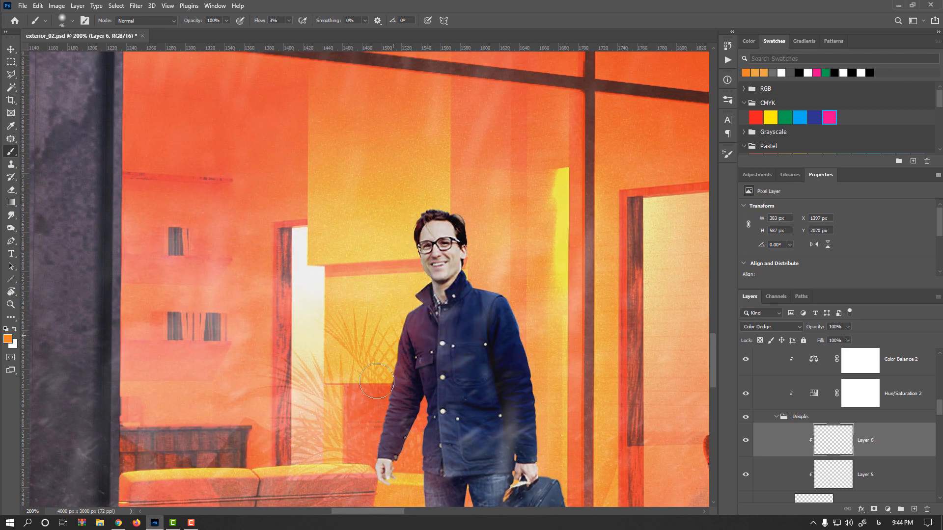
left_click_drag(423, 259, 447, 225)
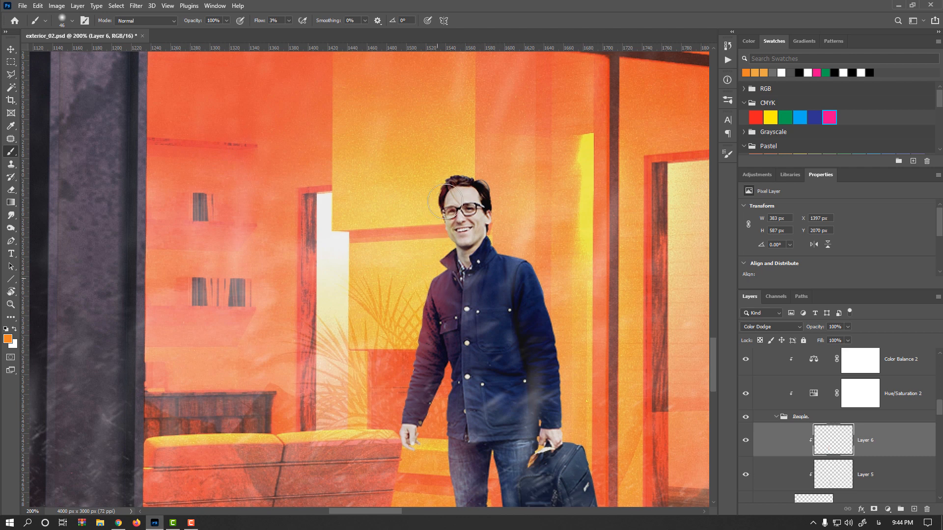
left_click_drag(446, 295, 459, 294)
scroll(441, 448, "down", 1)
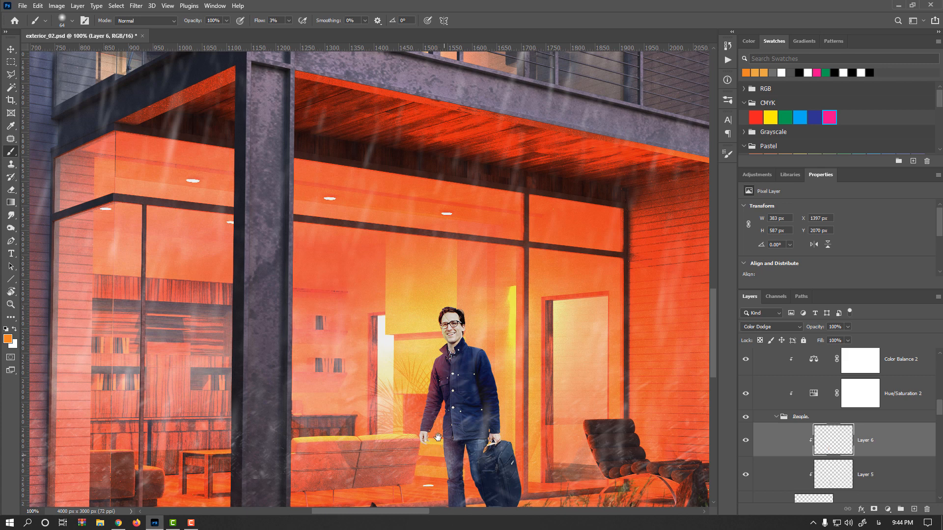
left_click_drag(438, 437, 428, 298)
- Add orange light to the man's trousers and shoes with a soft 36 px brush, undoing one stray stroke
scroll(435, 366, "up", 5)
left_click_drag(430, 414, 391, 423)
mouse_move(421, 419)
left_mouse_down()
mouse_move(392, 429)
mouse_move(419, 415)
mouse_move(388, 444)
mouse_move(433, 407)
mouse_move(438, 365)
left_mouse_up()
mouse_move(557, 253)
left_mouse_down()
mouse_move(547, 255)
mouse_move(543, 334)
mouse_move(562, 280)
mouse_move(554, 246)
left_mouse_up()
key("ctrl+z")
mouse_move(551, 353)
left_mouse_down()
mouse_move(554, 331)
mouse_move(508, 177)
mouse_move(502, 256)
mouse_move(529, 314)
left_mouse_up()
left_click_drag(498, 260, 483, 410)
left_click_drag(431, 237, 427, 250)
left_click_drag(410, 400, 424, 272)
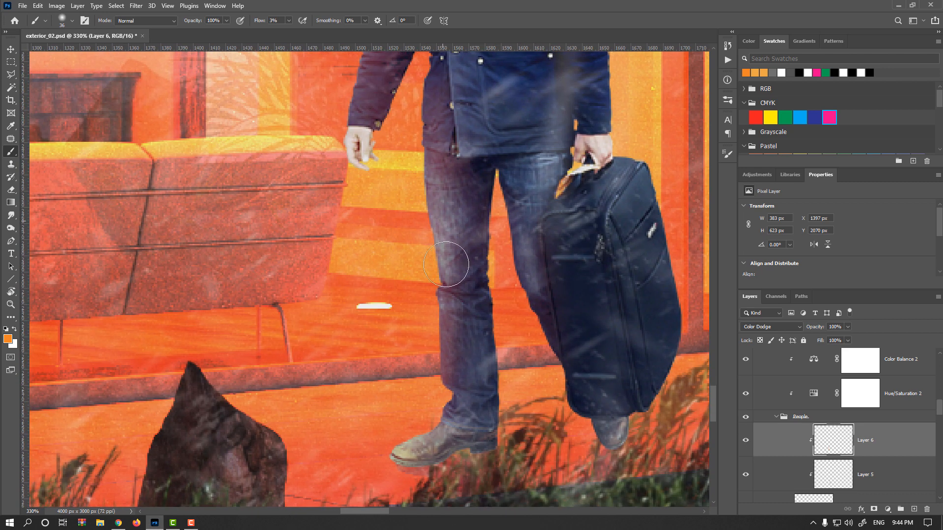
- Compare the man's lighting against the whole scene with Layer 6 hidden and shown
scroll(540, 323, "down", 2)
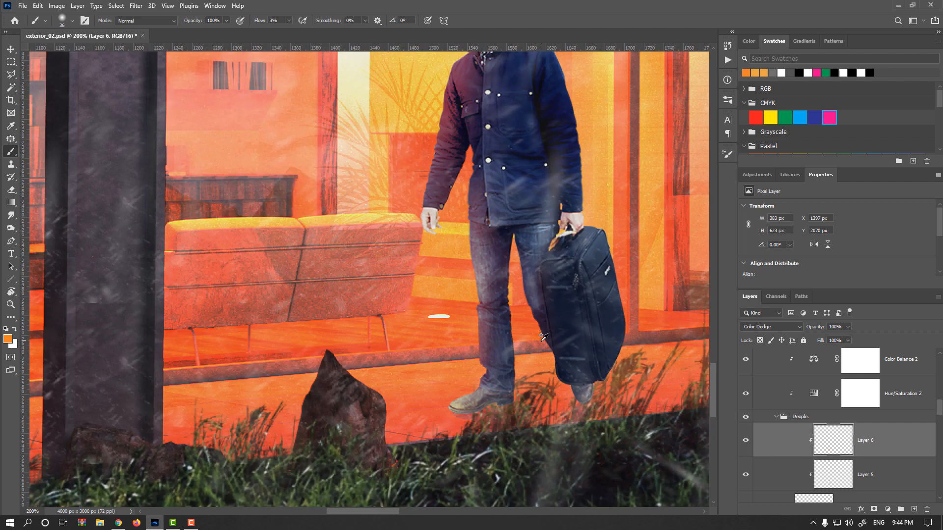
scroll(544, 349, "down", 3)
scroll(514, 332, "up", 2)
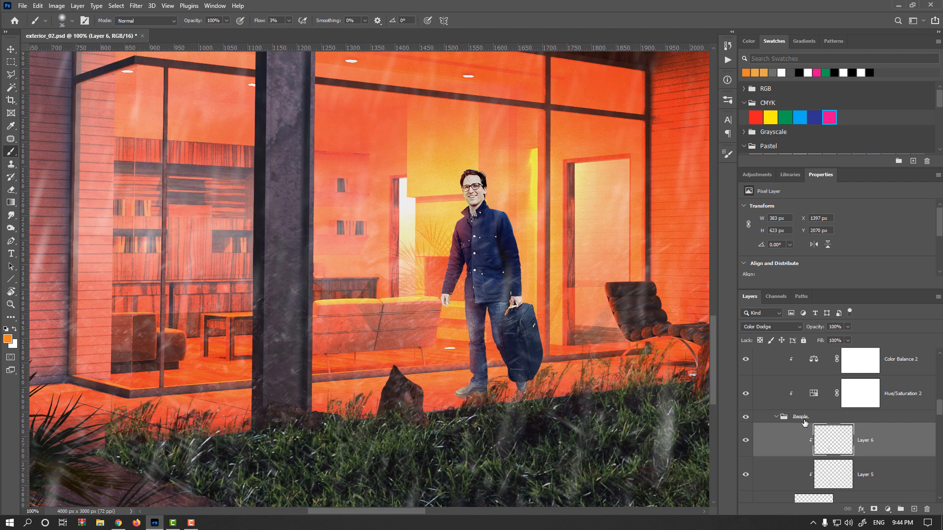
left_click_drag(818, 330, 818, 330)
left_click(789, 438)
left_click_drag(816, 330, 813, 331)
left_click(747, 441)
left_click(747, 441)
- Select Layer 5 and set the foreground colour to dark grey #656260
left_click(830, 479)
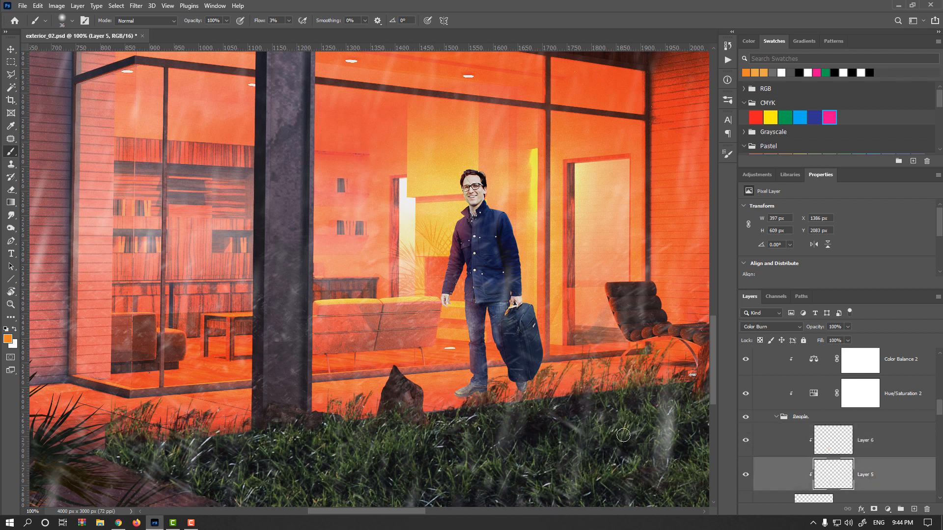
left_click(7, 339)
left_click(591, 296)
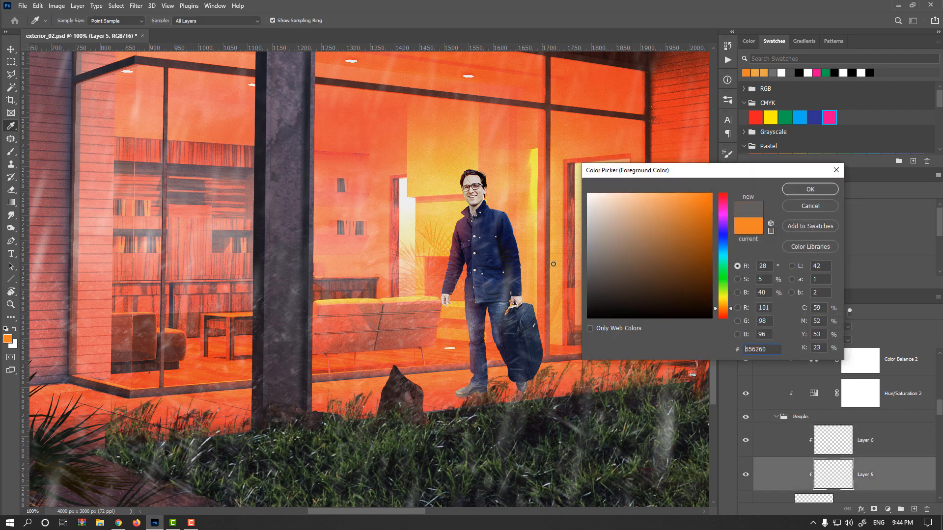
left_click(808, 192)
- Burn dark grey shading into the man's jacket hem, trousers and sofa-side hand on Layer 5 with a soft 33 px brush
left_click_drag(490, 275, 498, 276)
scroll(492, 305, "up", 2)
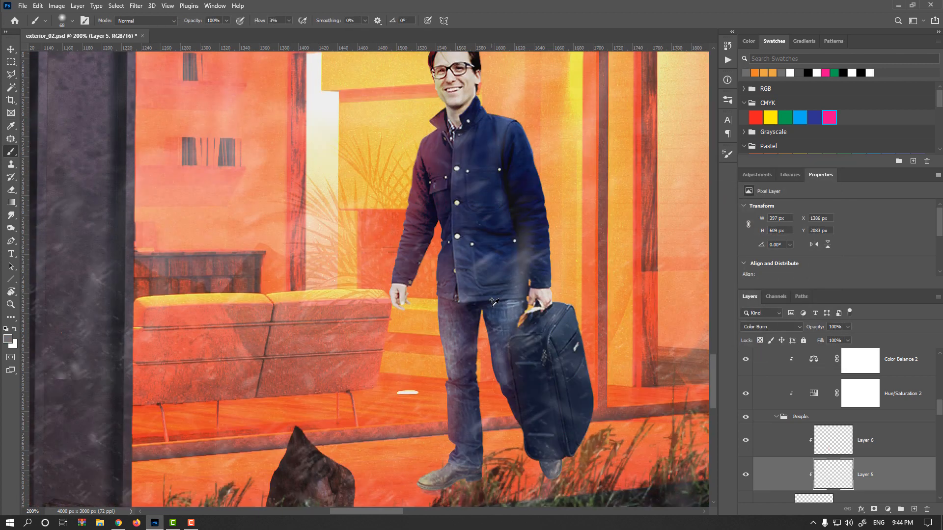
mouse_move(462, 365)
left_mouse_down()
mouse_move(467, 271)
mouse_move(444, 294)
left_mouse_up()
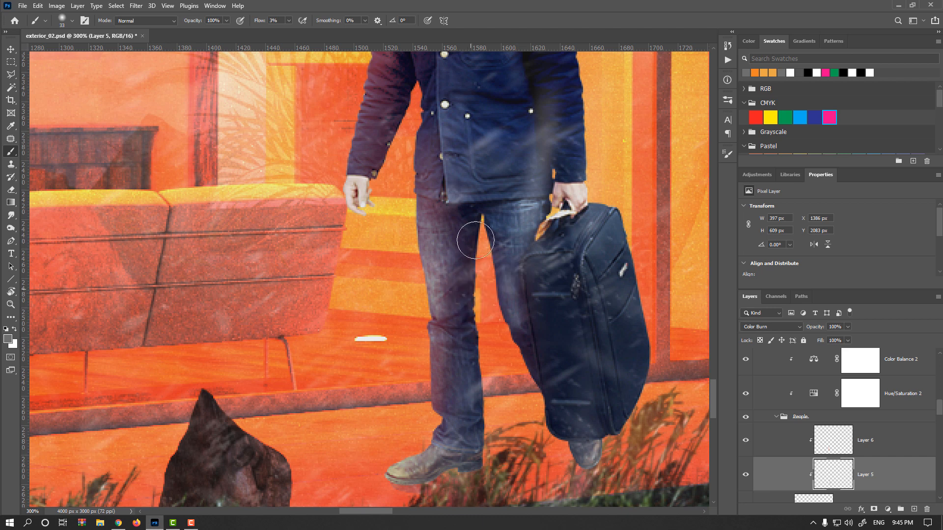
left_click_drag(505, 339, 464, 491)
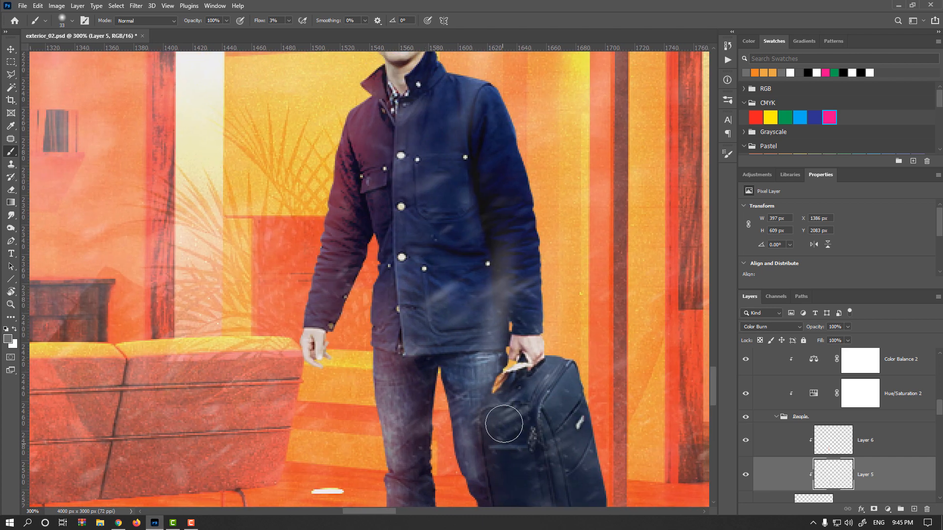
left_click_drag(321, 340, 328, 354)
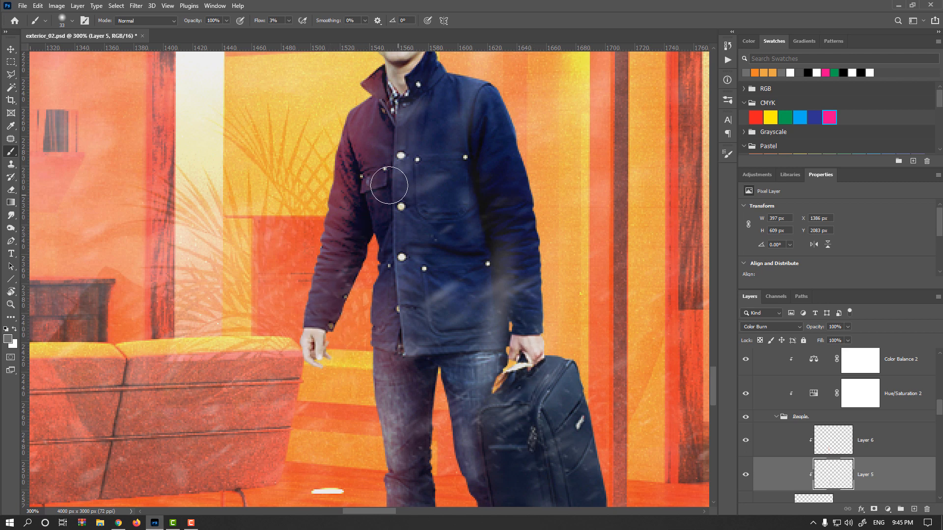
left_click_drag(375, 262, 355, 375)
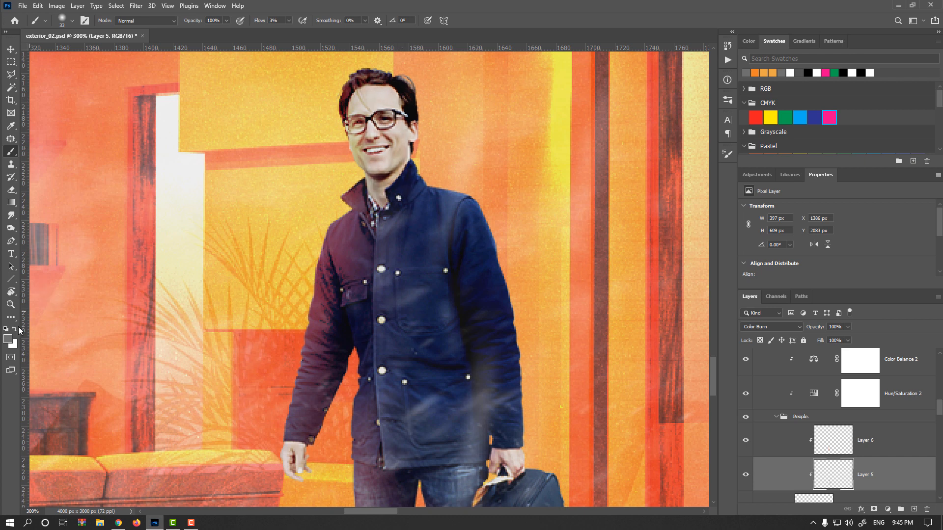
- Pick a darker grey foreground colour and deepen the shading down the jacket front on Layer 5, undoing one stroke
left_click(8, 338)
left_click(592, 284)
left_click(806, 189)
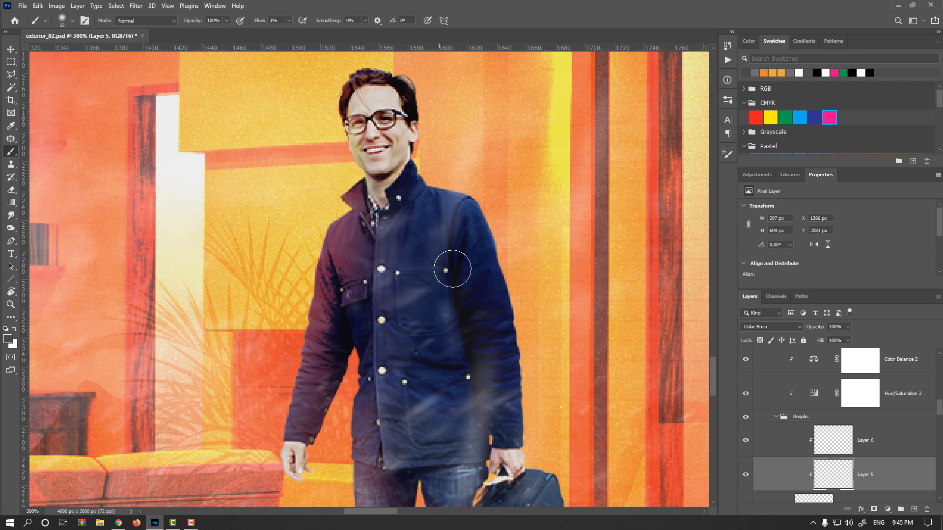
left_click_drag(402, 214, 402, 360)
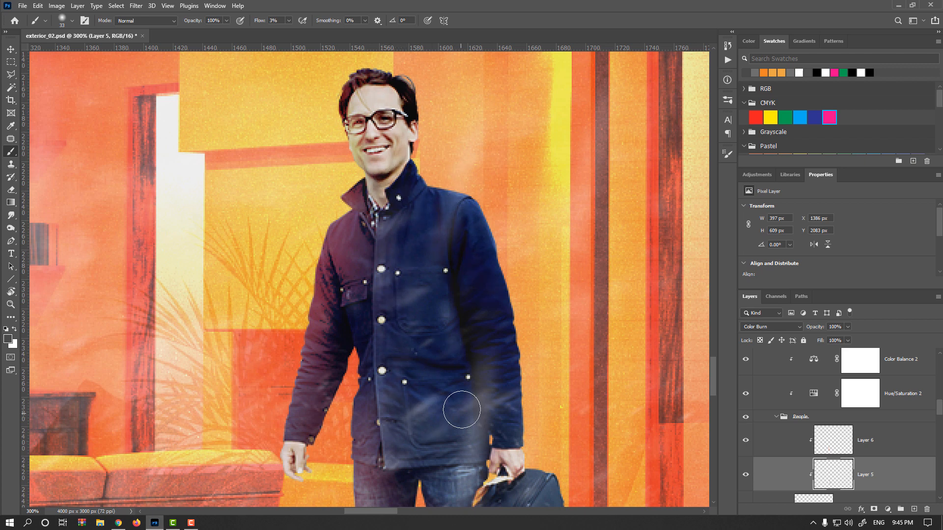
key("ctrl+z")
left_click_drag(404, 261, 416, 262)
left_click_drag(381, 257, 380, 366)
left_click_drag(385, 453, 427, 367)
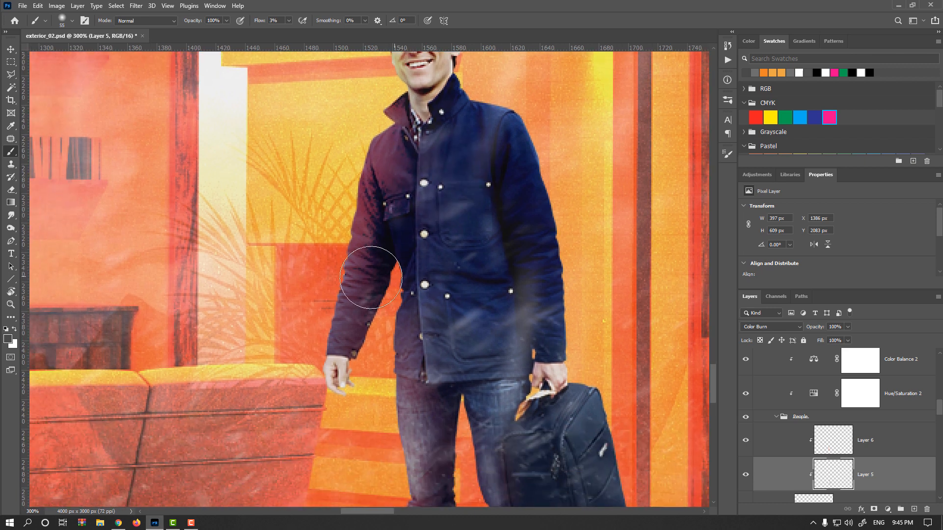
- Select Layer 6 and inspect its orange light on the man in isolation before restoring the other layers
left_click(816, 447)
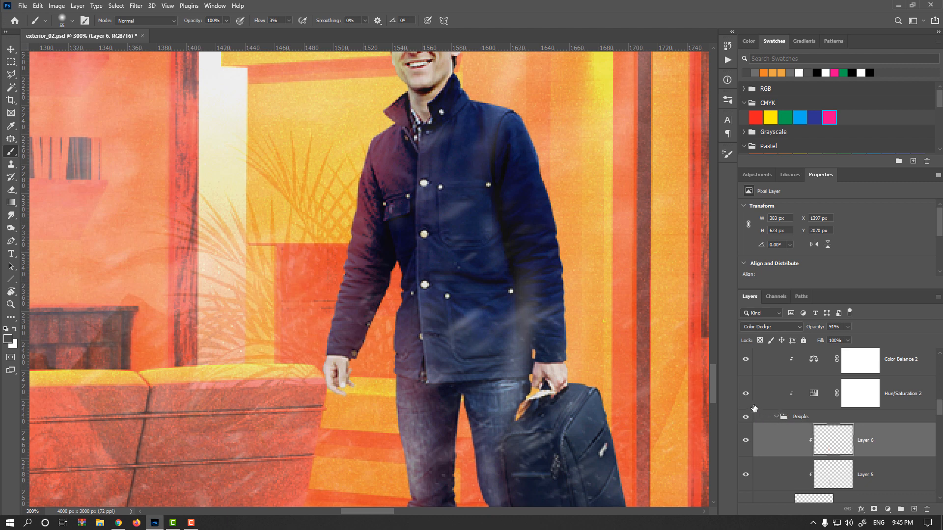
left_click(745, 442, "alt")
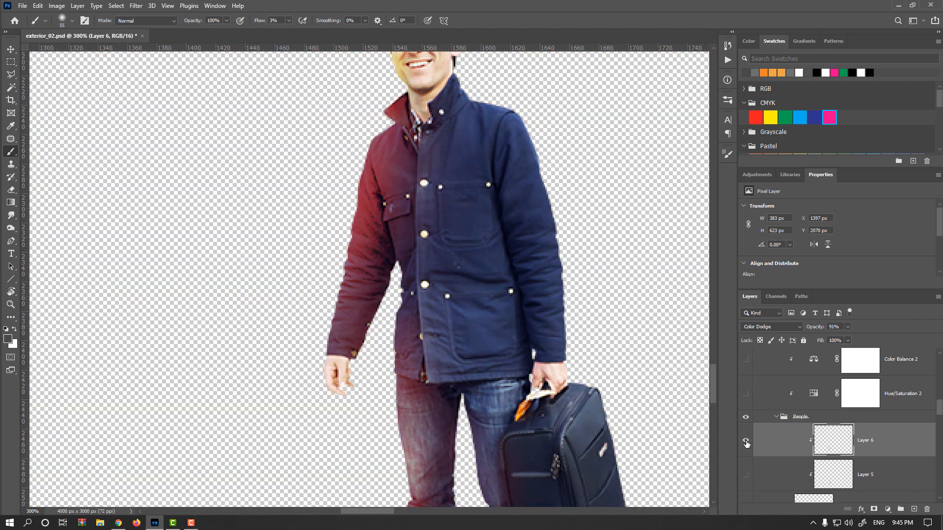
left_click(746, 443, "alt")
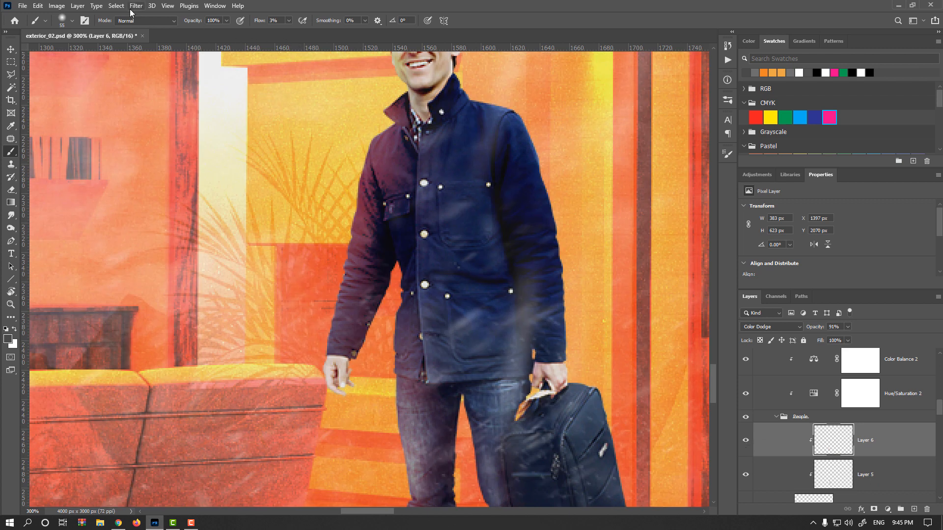
- Soften the orange light on Layer 6 with a Gaussian Blur of 6.0 pixels radius
left_click(135, 6)
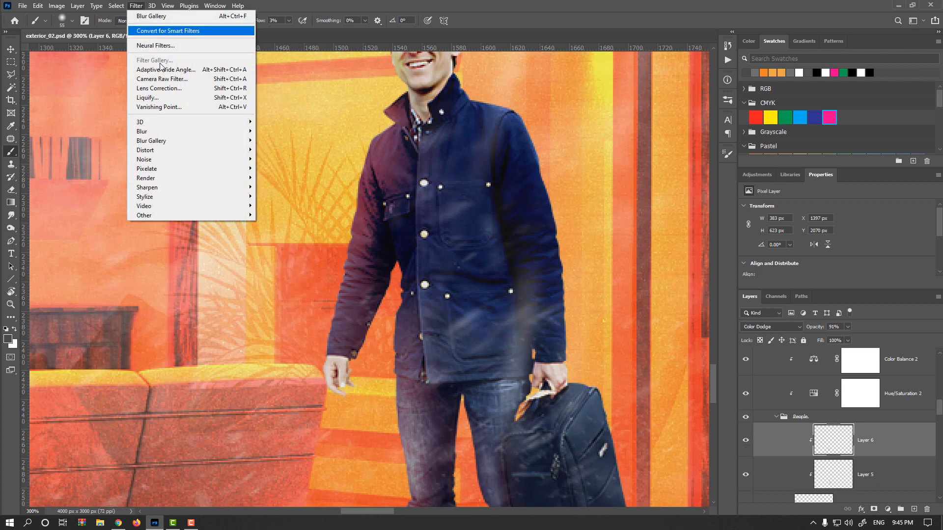
mouse_move(197, 131)
left_click(278, 168)
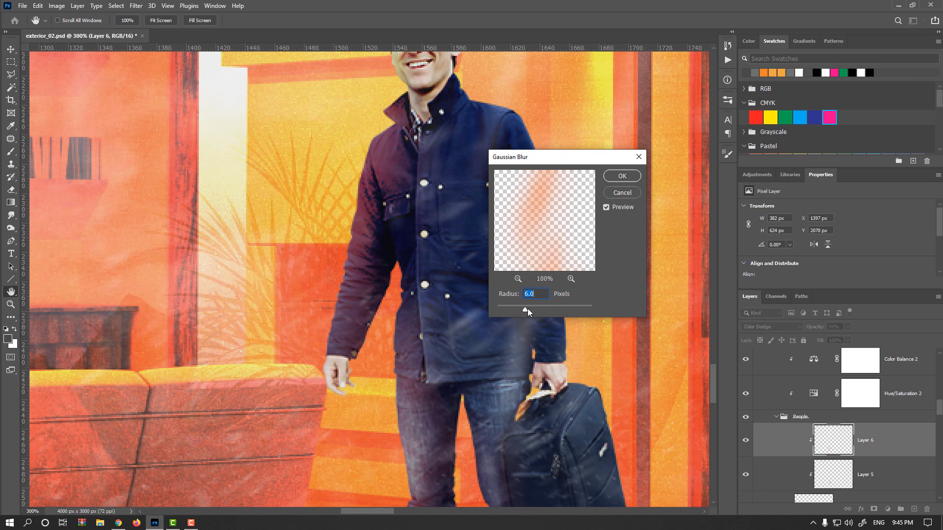
left_click(621, 176)
key("b")
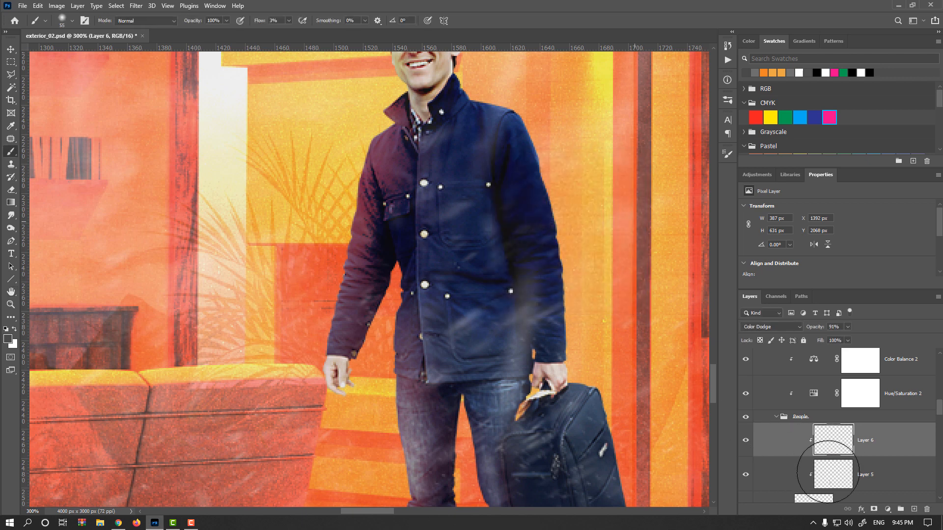
- Set the opacity of Layer 6 to 84% and of Layer 5 to 70%
left_click(834, 469)
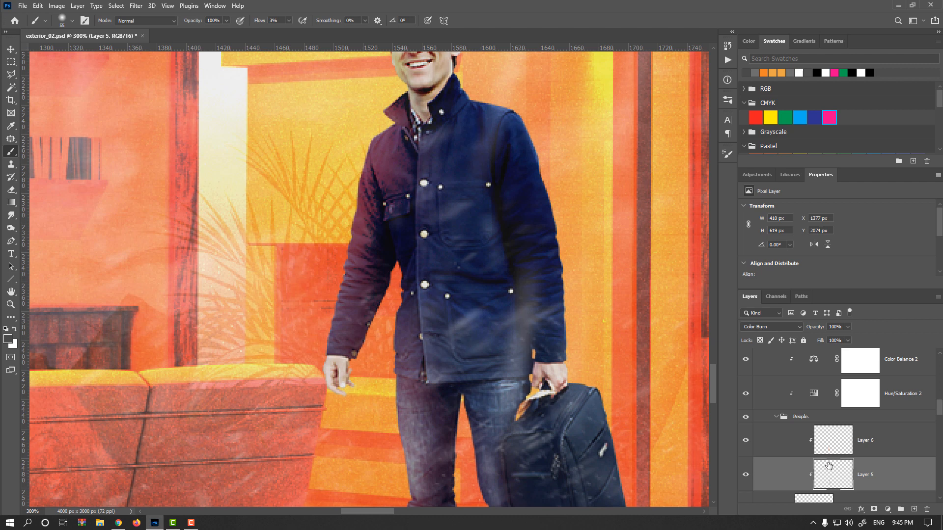
left_click(835, 447)
left_click(814, 328)
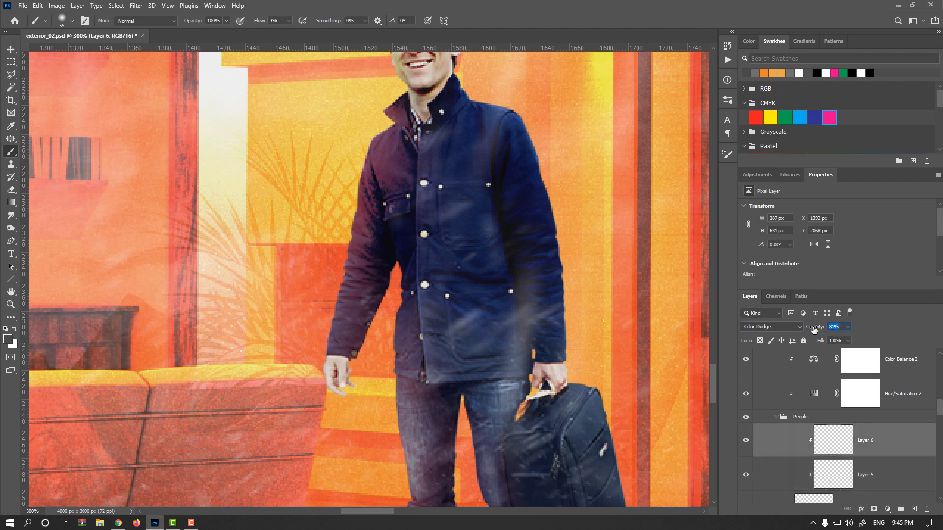
key("alt+bracketleft")
left_click_drag(823, 331, 809, 328)
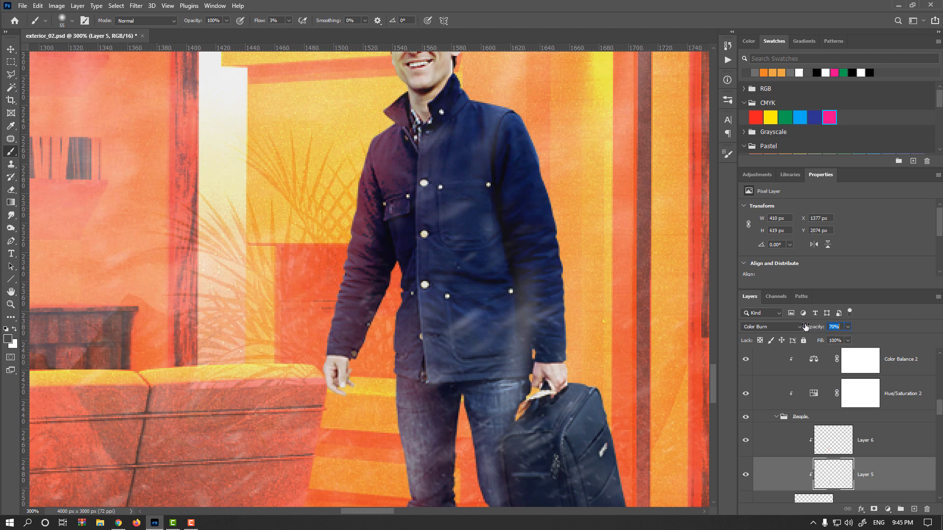
key("Return")
- Compare the man with Layer 6 and Layer 5 hidden and shown, and check him against the whole house scene
left_click(19, 47)
scroll(253, 232, "down", 4)
left_click(746, 441)
left_click(746, 475)
left_click(746, 475)
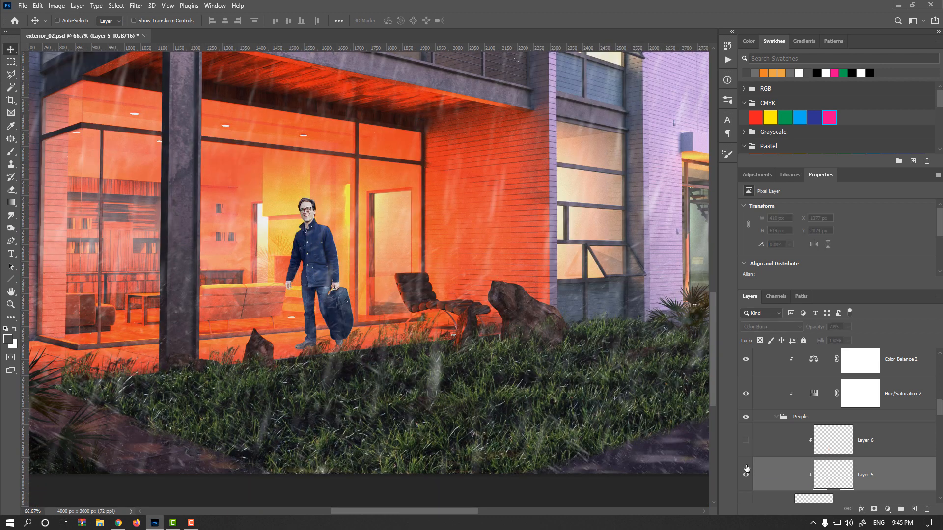
left_click(746, 441)
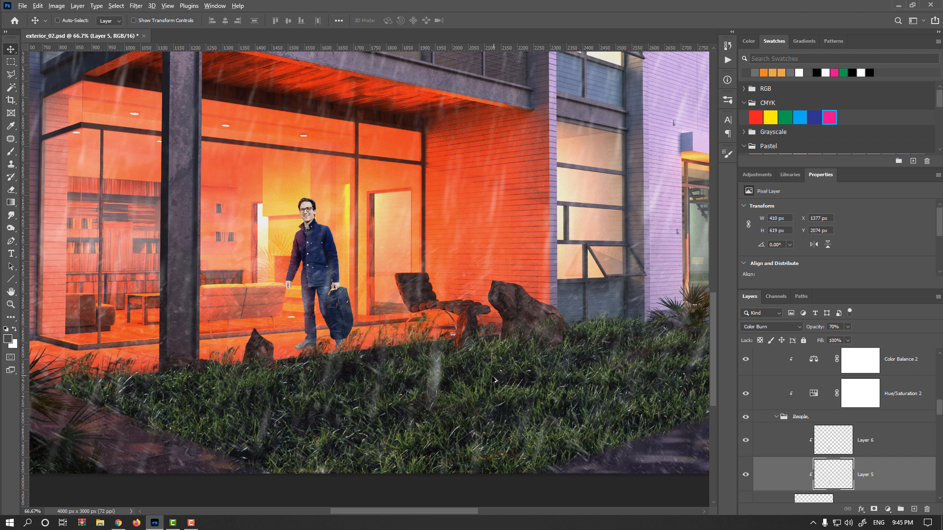
scroll(493, 380, "down", 2)
left_click_drag(476, 364, 366, 353)
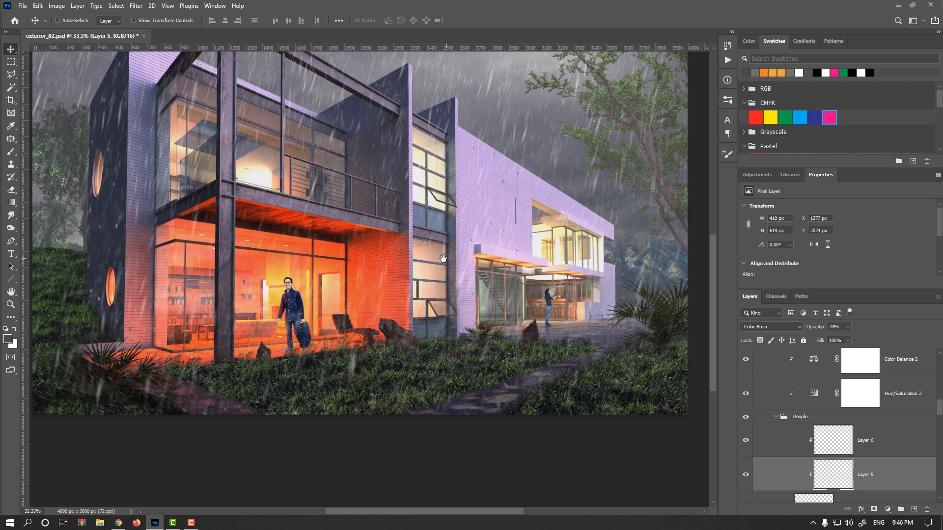
left_click_drag(443, 258, 466, 314)
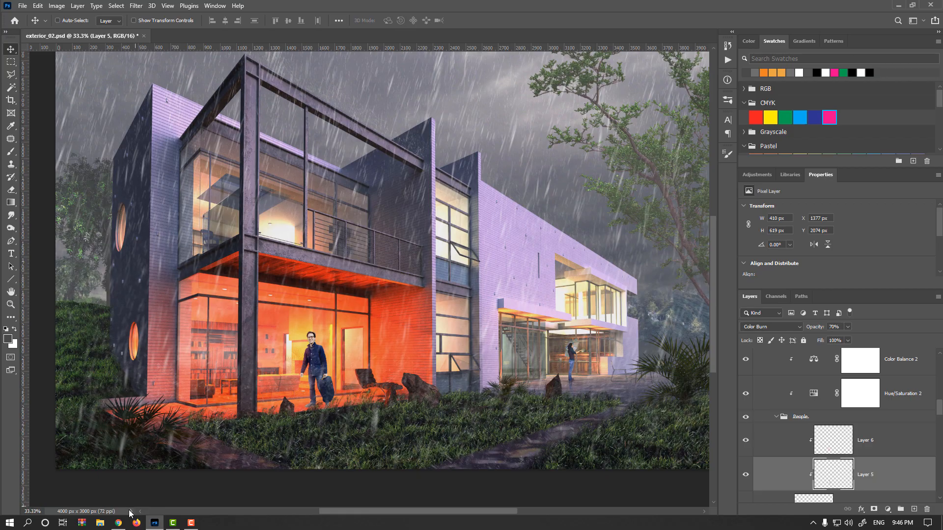
- Switch to Chrome, close the two finished tree image tabs and search PNGEgg for "bush"
left_click(118, 524)
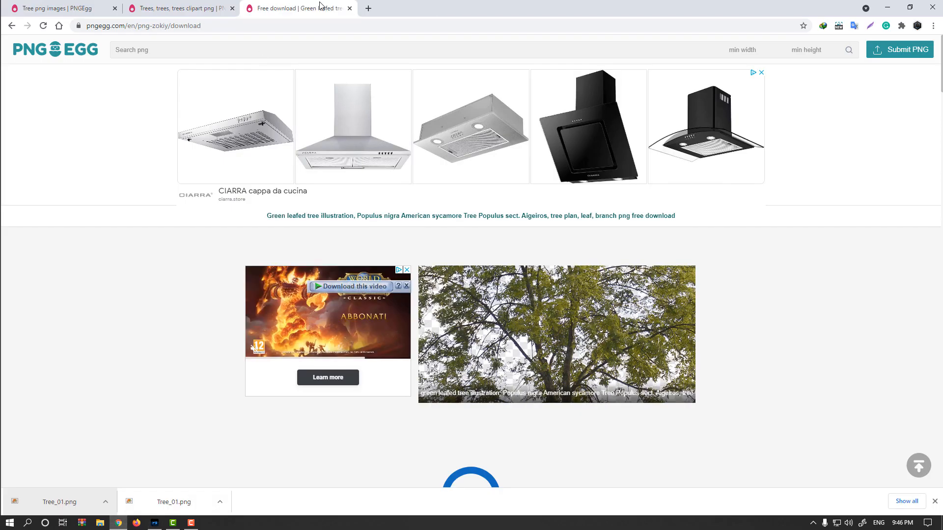
middle_click(314, 7)
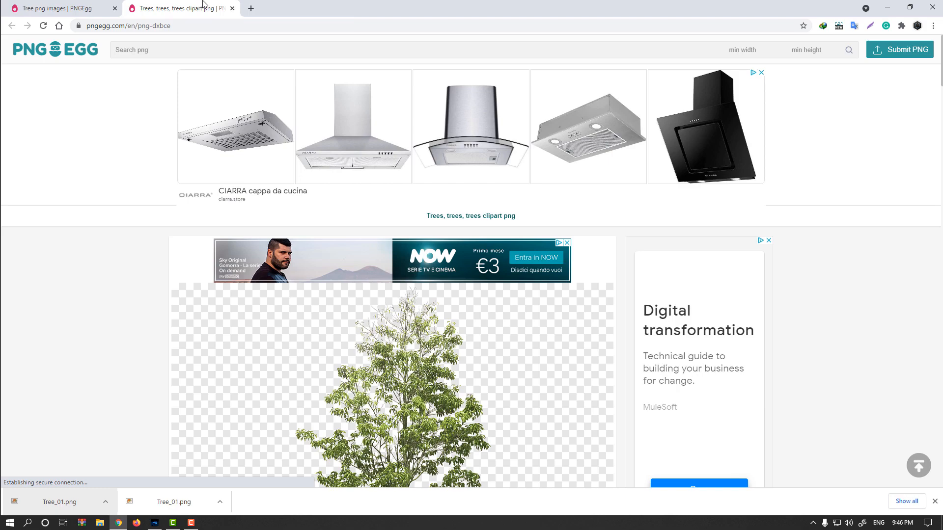
middle_click(202, 4)
scroll(362, 162, "up", 15)
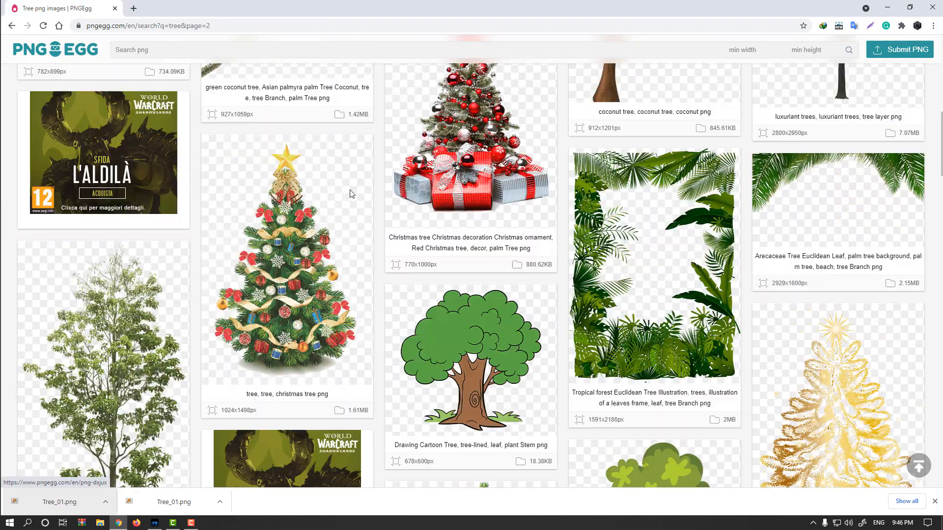
scroll(352, 194, "up", 10)
left_click(183, 50)
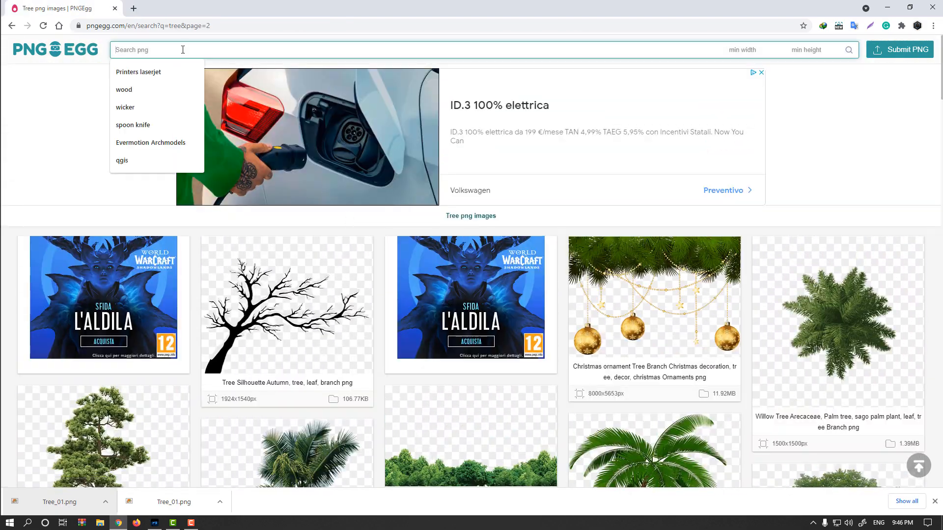
type("bush")
key("Return")
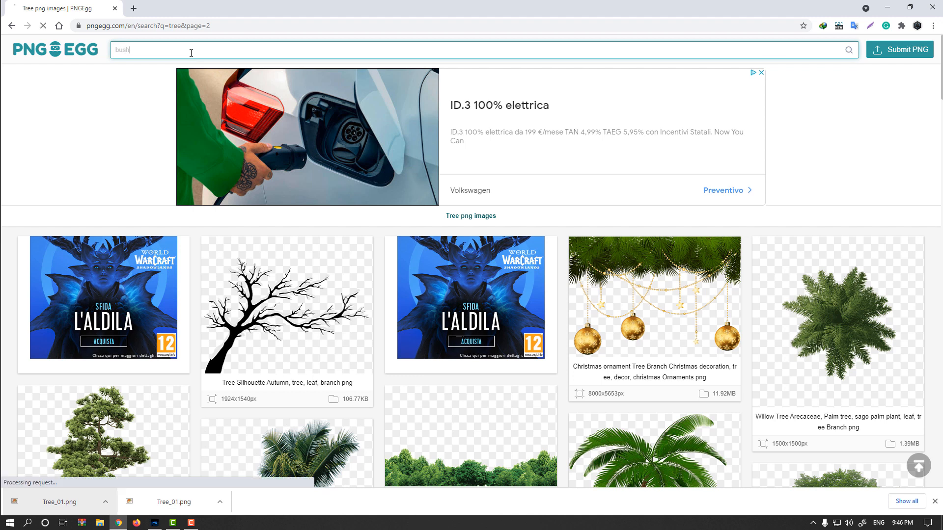
- Open the fern bush and the yellow and purple flower images, download the flower PNG and return to Photoshop
scroll(321, 265, "down", 3)
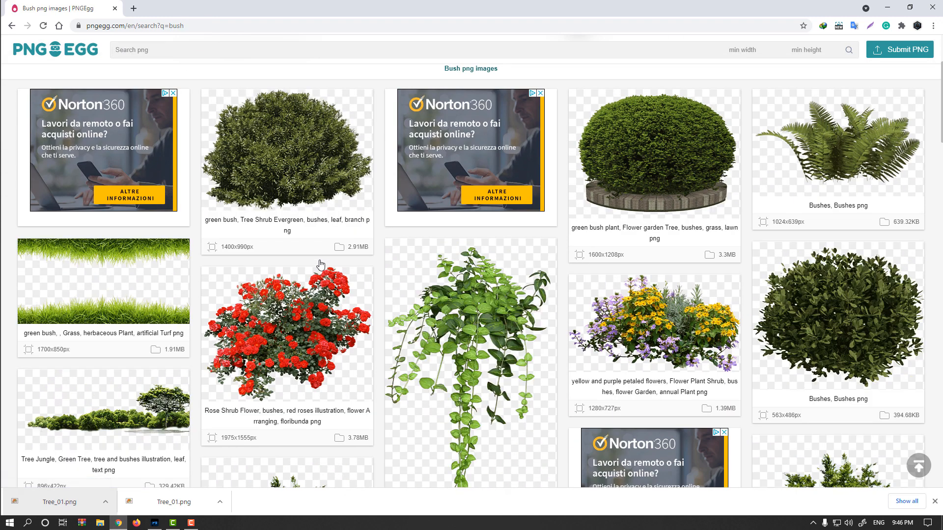
middle_click(841, 156)
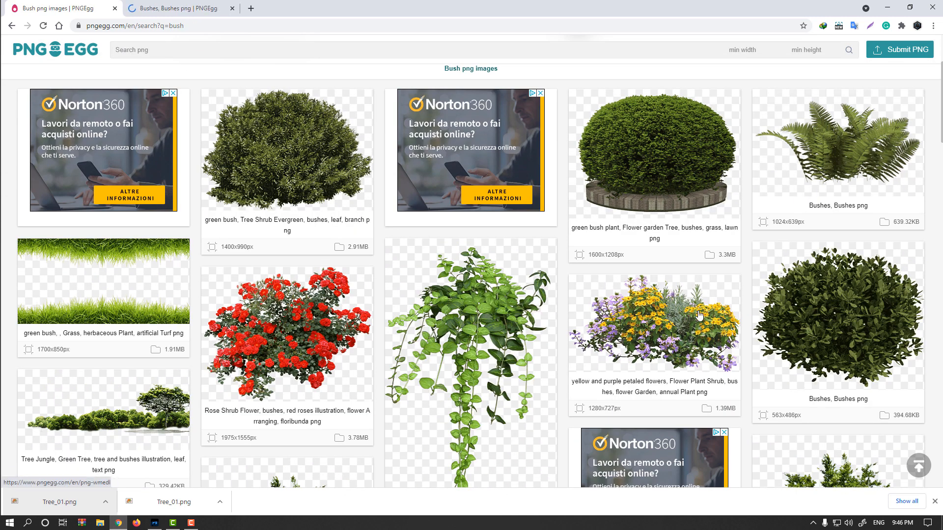
scroll(693, 307, "down", 2)
left_click(678, 222)
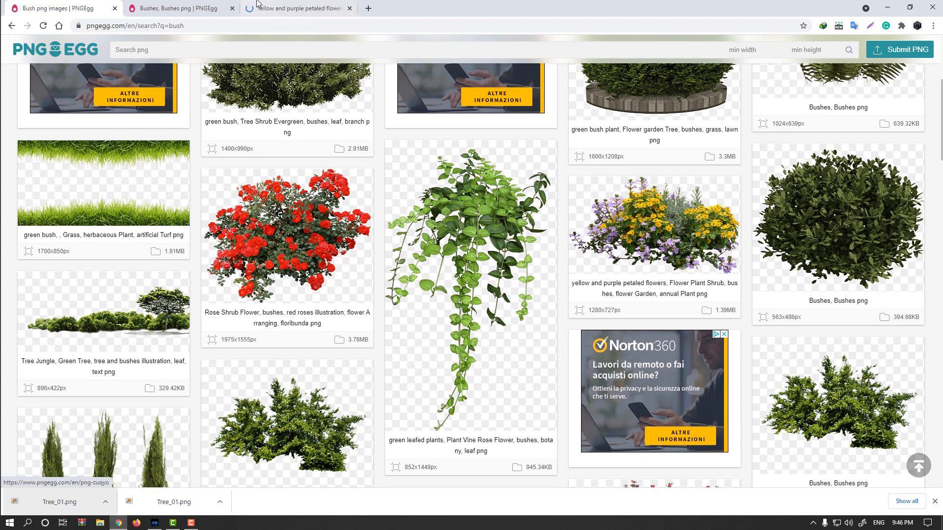
scroll(441, 352, "down", 3)
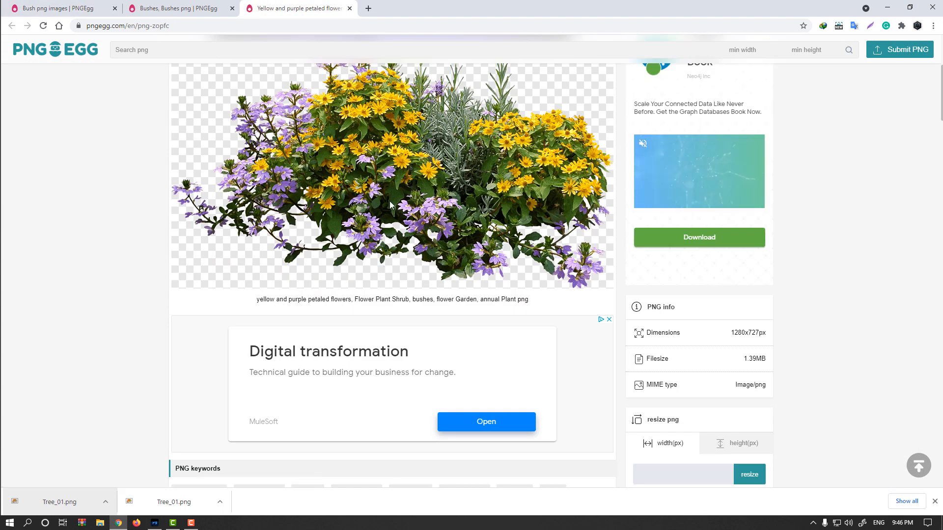
scroll(388, 201, "down", 4)
left_click(403, 418)
left_click_drag(59, 502, 122, 172)
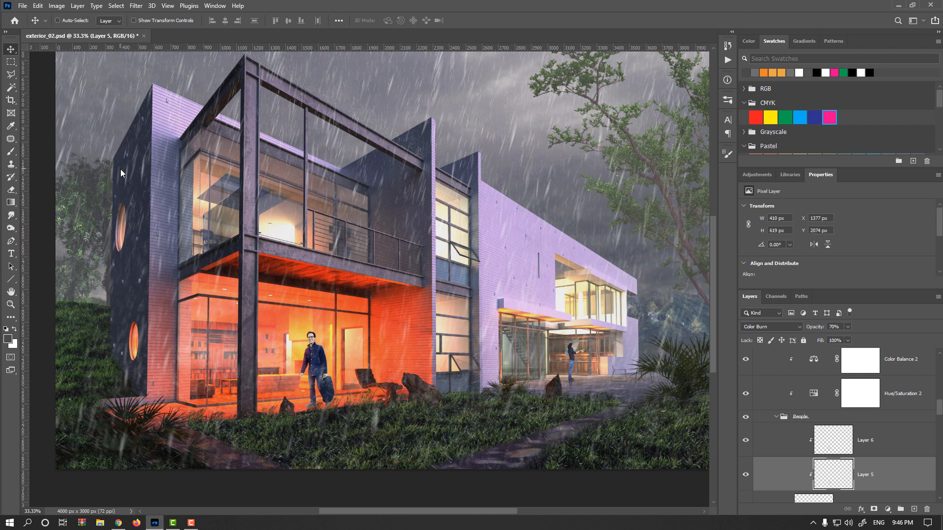
- Collapse the People and Grass groups and select the Background copy layer
left_click(777, 417)
scroll(790, 420, "down", 5)
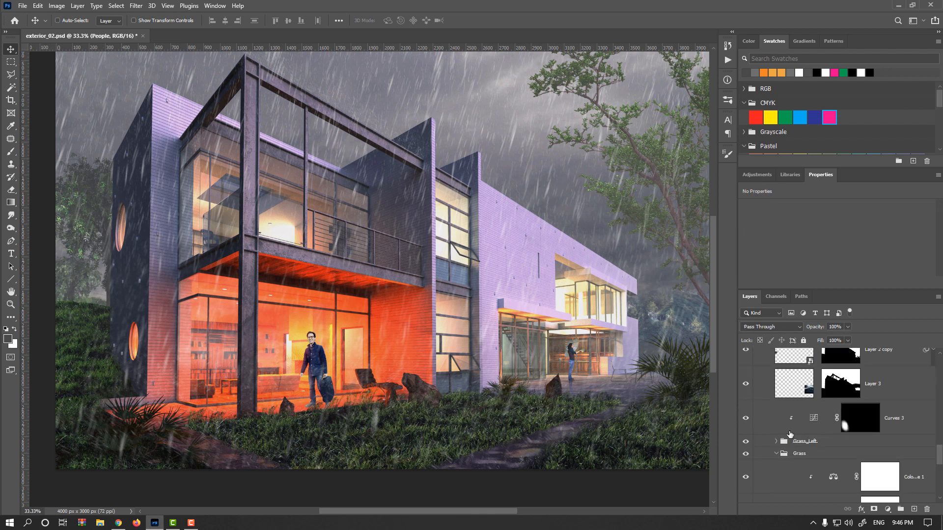
scroll(790, 434, "down", 5)
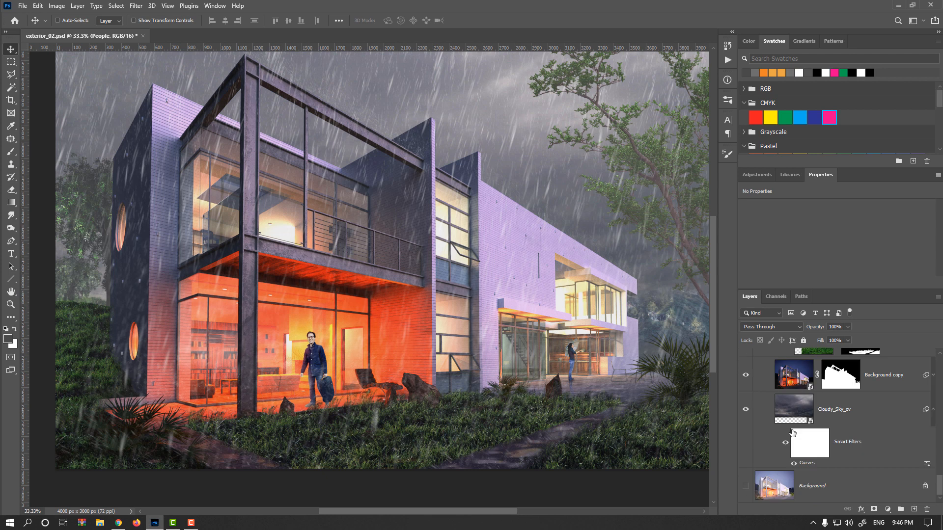
scroll(793, 434, "up", 4)
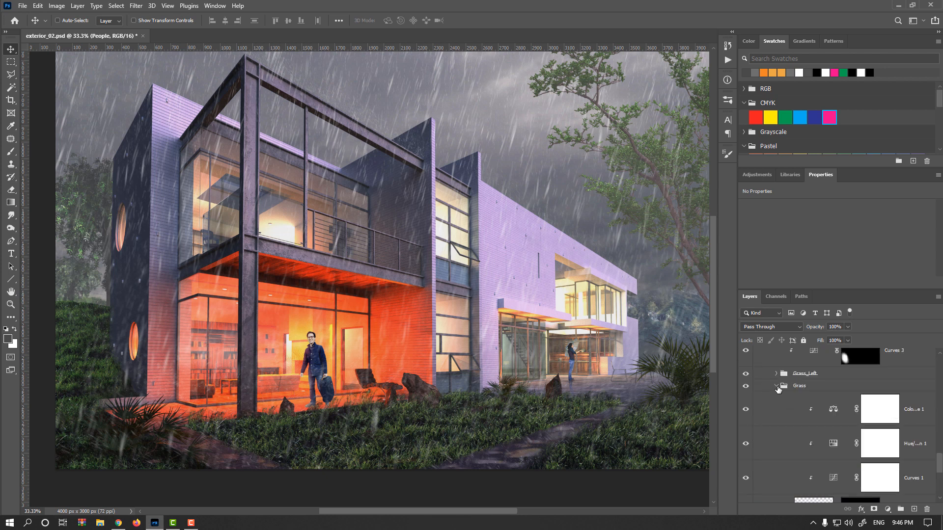
left_click(776, 386)
left_click(790, 411)
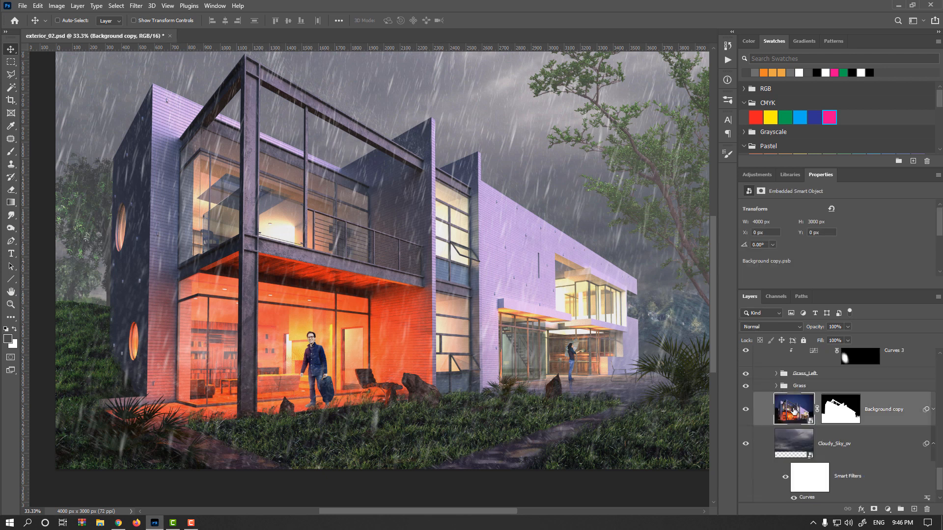
- Place FlowerBush_01.png above the Grass_Left group, scale it to about 161% and position it on the lawn in front of the house
left_click(813, 376)
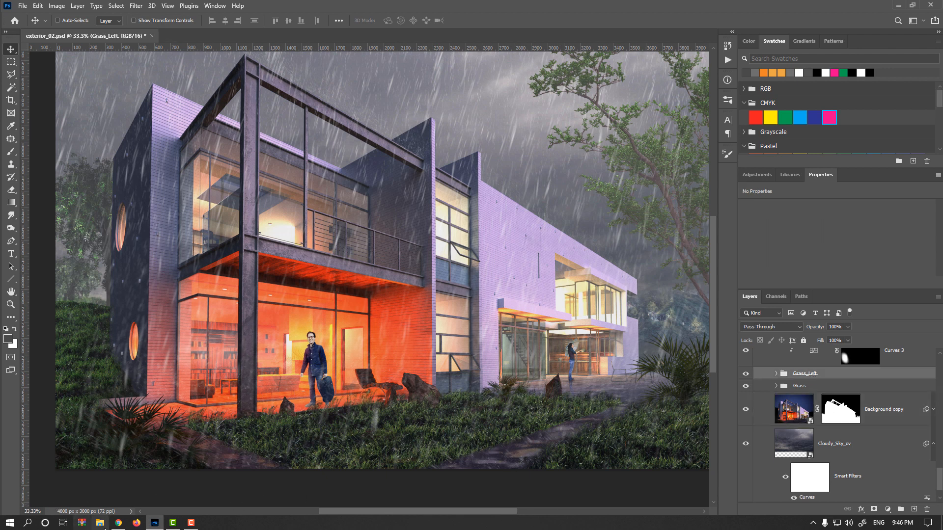
left_click(119, 523)
left_click_drag(69, 503, 295, 373)
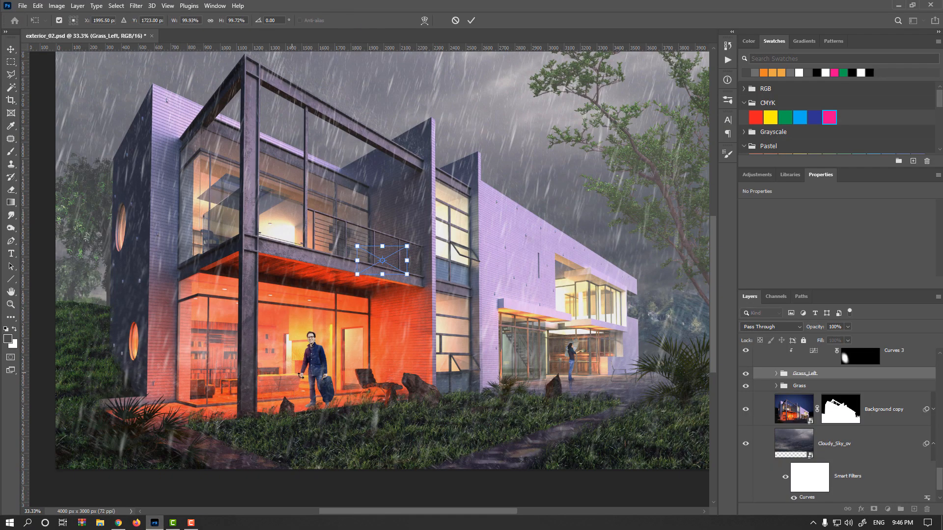
mouse_move(408, 247)
left_mouse_down()
mouse_move(447, 216)
mouse_move(423, 237)
left_mouse_up()
left_click_drag(422, 408, 415, 426)
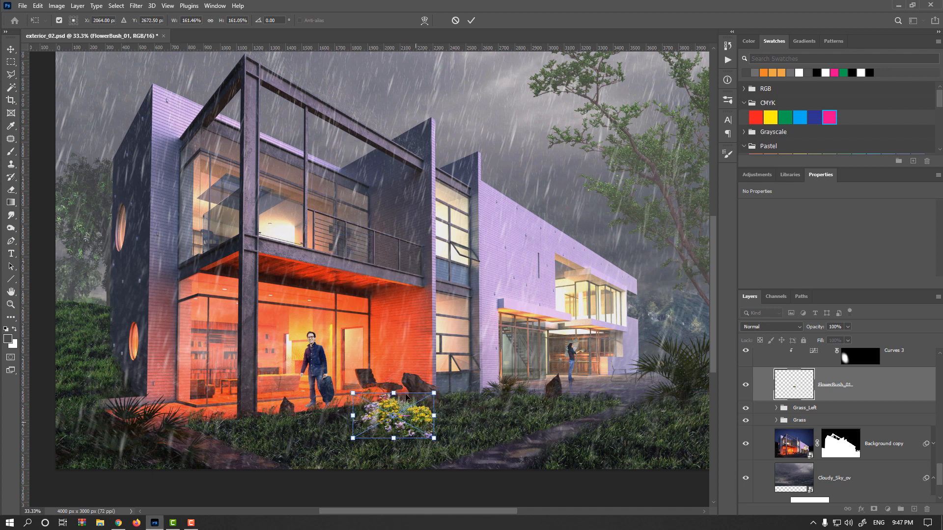
- Commit the flower bush at its proportional size and move it to about X 1771 px, Y 2575 px, in front of the lounge chair
left_click_drag(393, 393, 398, 404)
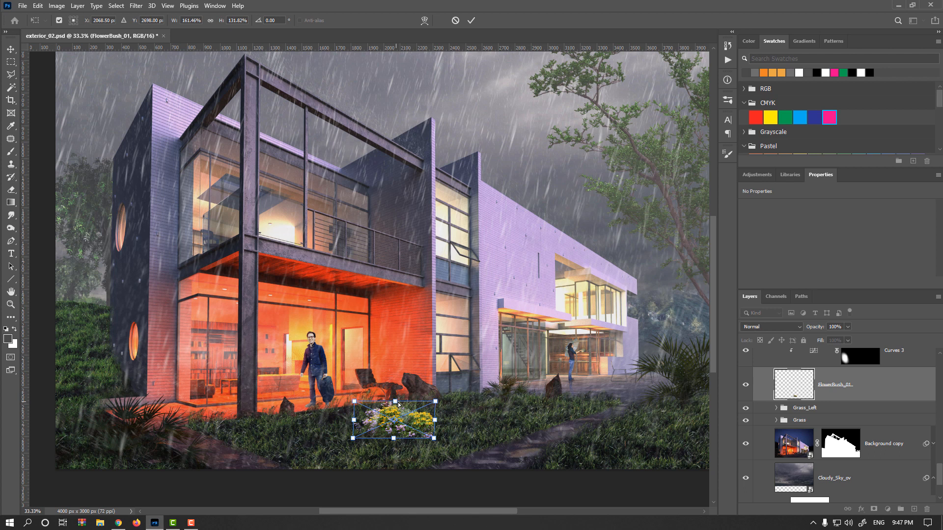
key("ctrl+z")
key("Return")
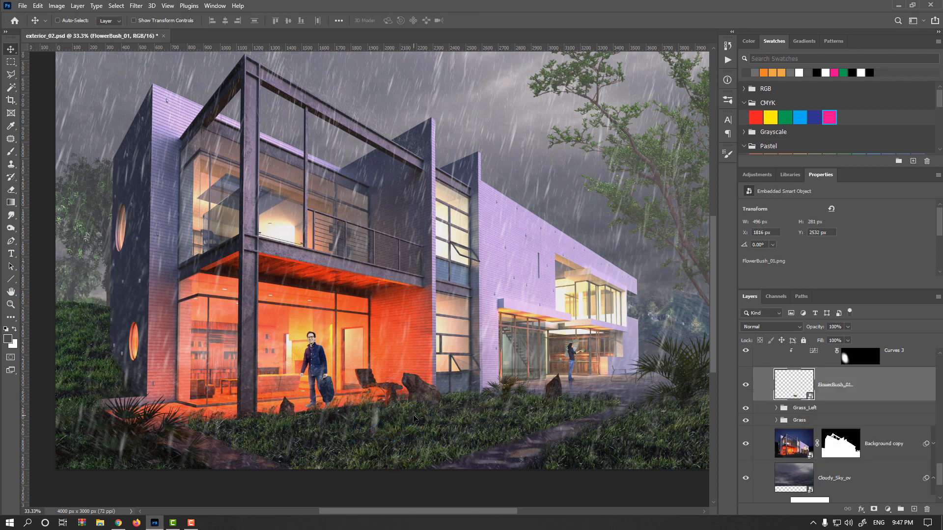
left_click_drag(414, 418, 483, 389)
scroll(451, 428, "up", 1)
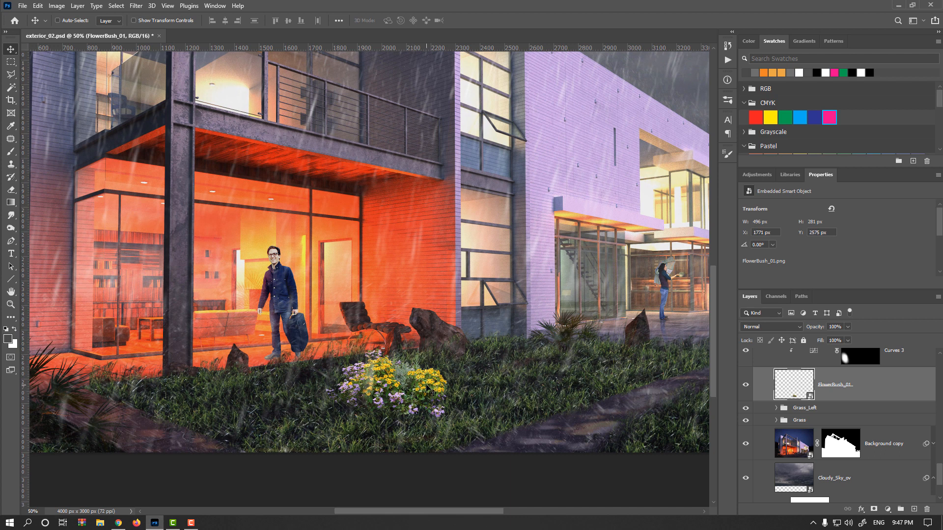
- Darken the flower bush with Curves, lowering the RGB midtones from input 133 to output 100
key("ctrl+m")
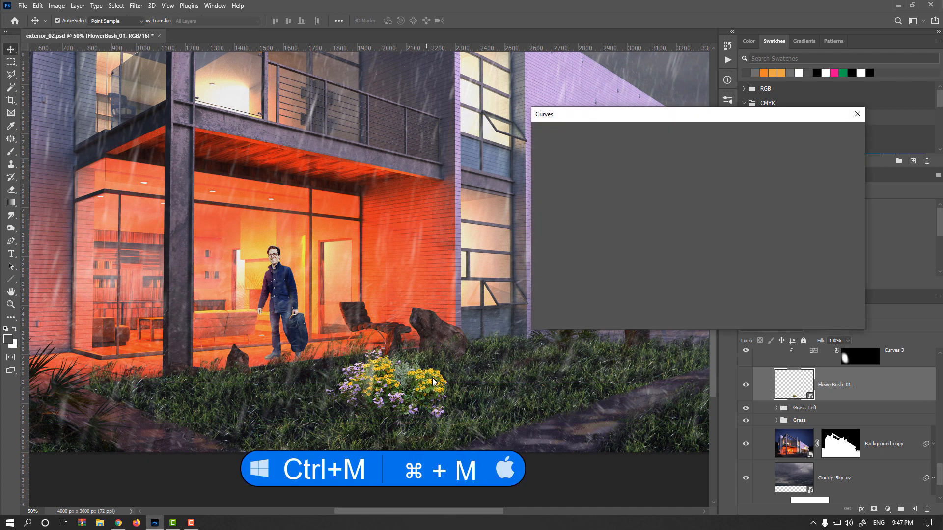
left_click_drag(643, 231, 646, 236)
key("Delete")
left_click(648, 237)
left_click_drag(647, 238, 649, 236)
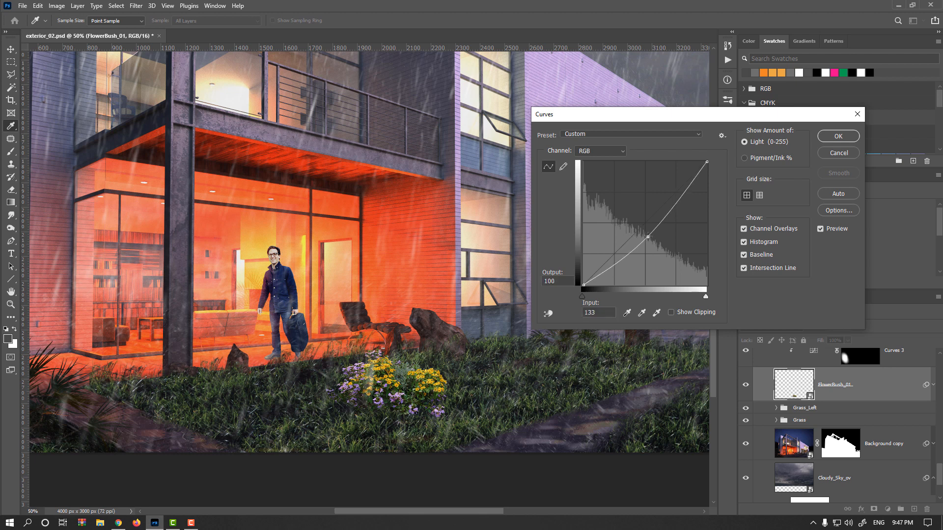
left_click(828, 137)
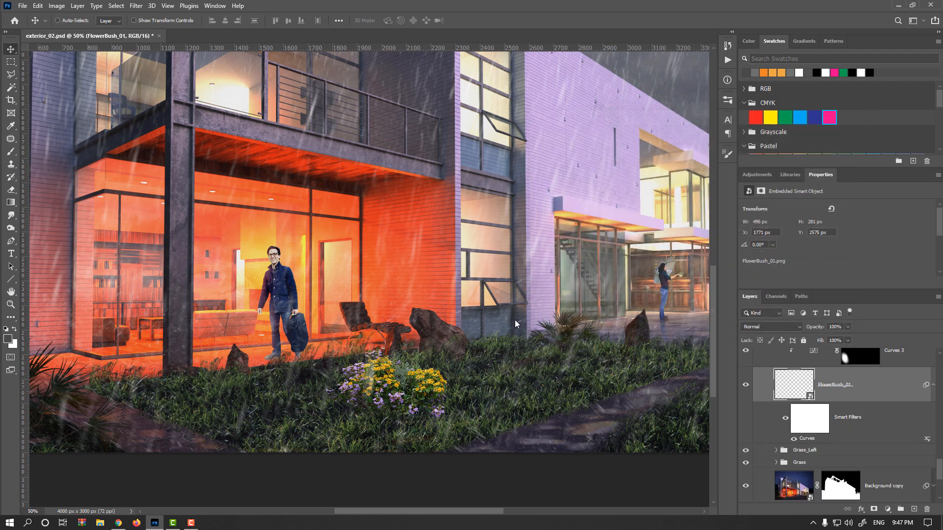
- Reduce the flower bush's overall saturation to -16 with Hue/Saturation
key("ctrl+u")
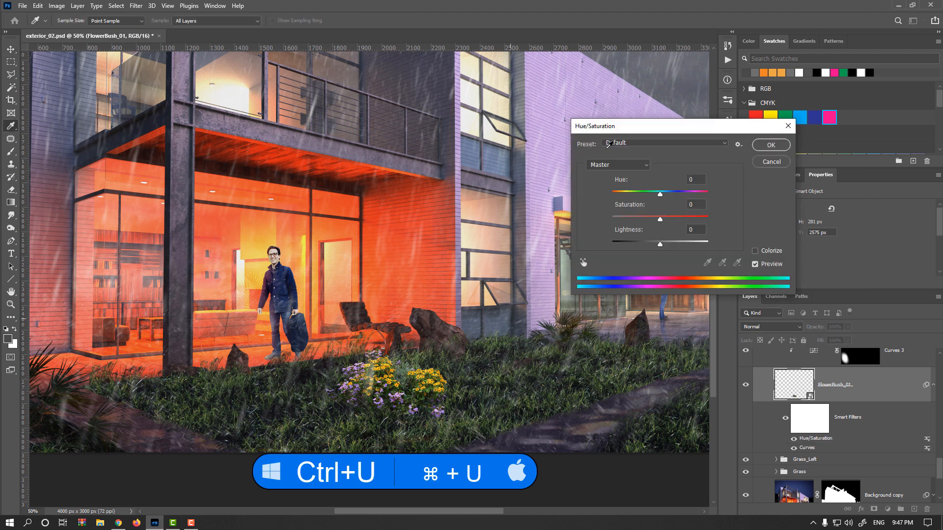
left_click_drag(660, 220, 654, 217)
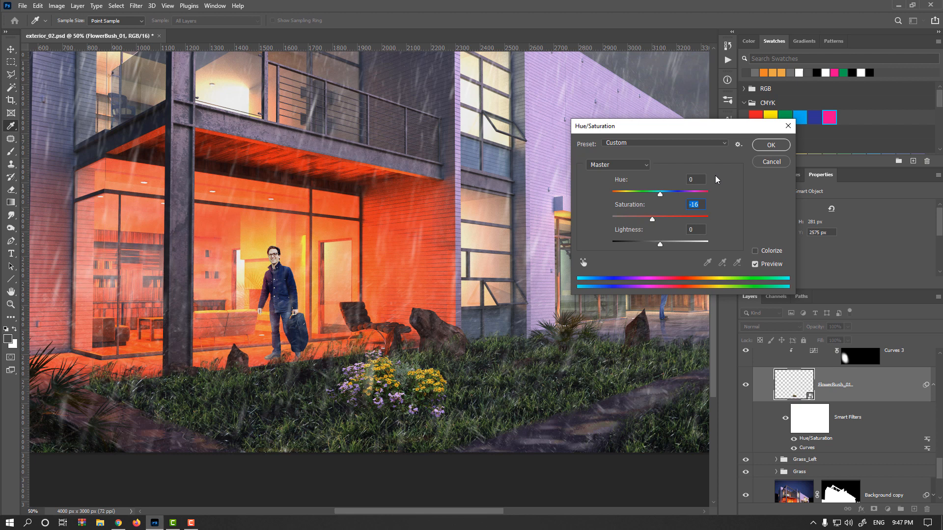
left_click(771, 145)
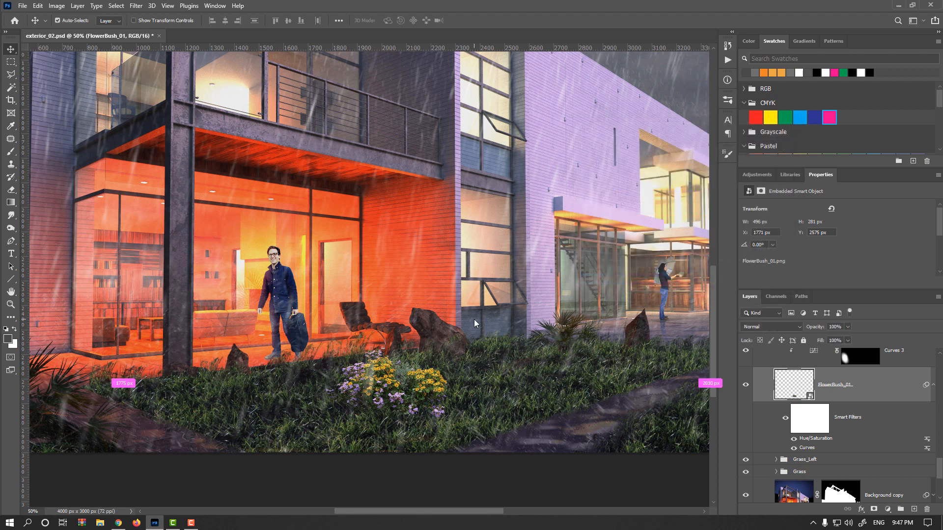
- Color-balance the flower bush with midtones at cyan -6, shadows at about cyan -4 and blue +18, and slightly adjusted highlights
key("ctrl+b")
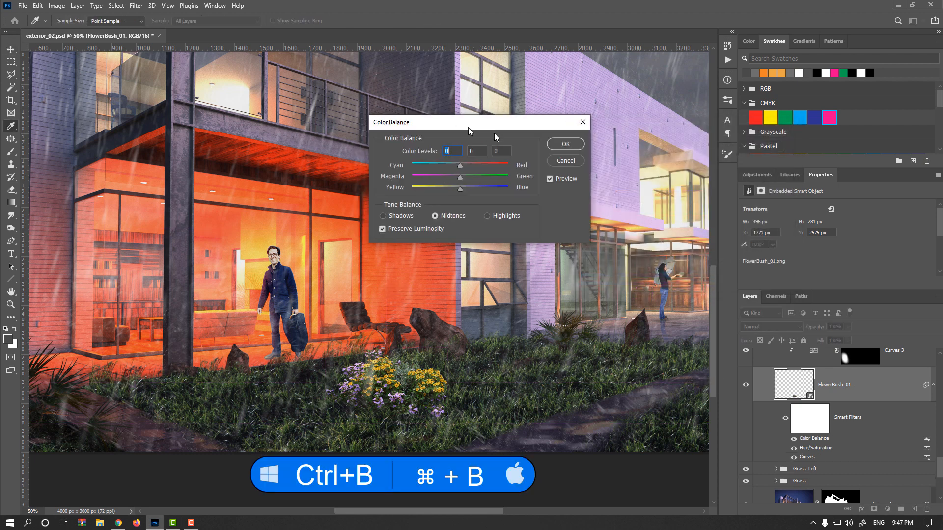
left_click_drag(469, 131, 616, 169)
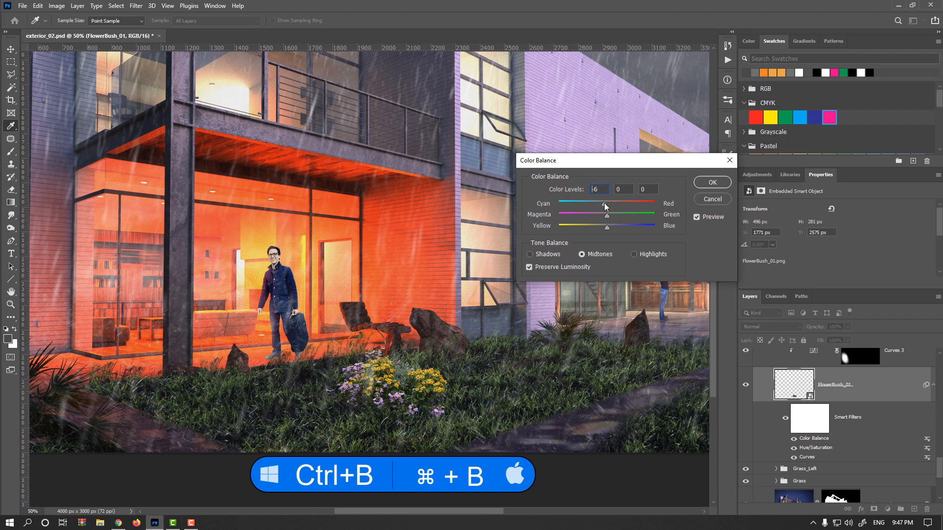
left_click_drag(608, 229, 612, 230)
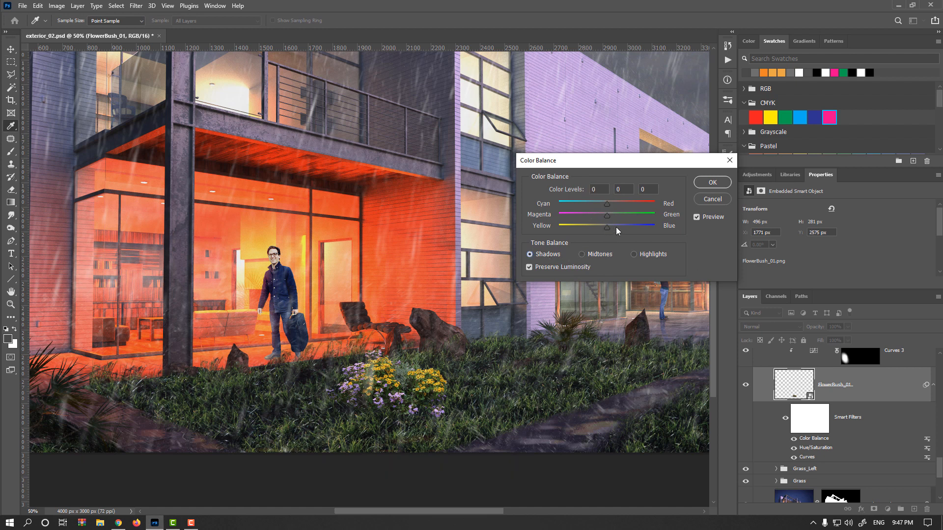
left_click_drag(617, 229, 605, 204)
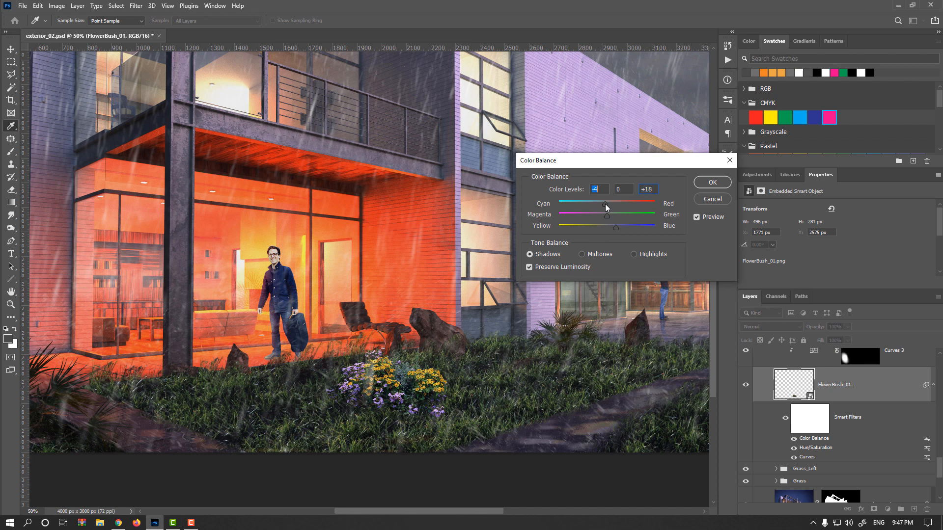
left_click(613, 230)
left_click(634, 255)
left_click_drag(607, 217, 609, 216)
left_click(605, 229)
left_click(711, 183)
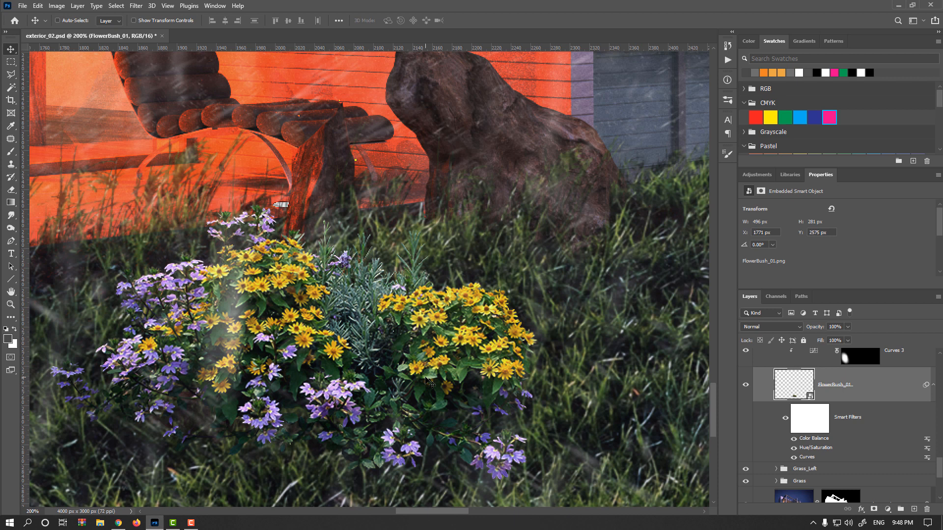
- Try a Hue/Saturation adjustment on the flower bush's Greens with hue -15 and saturation +100, and undo it
key("ctrl+u")
left_click(622, 167)
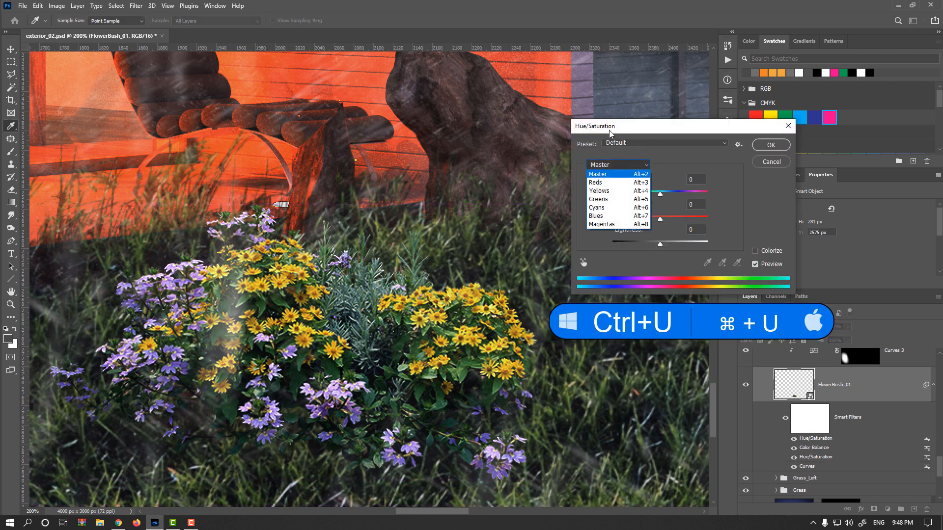
left_click(609, 199)
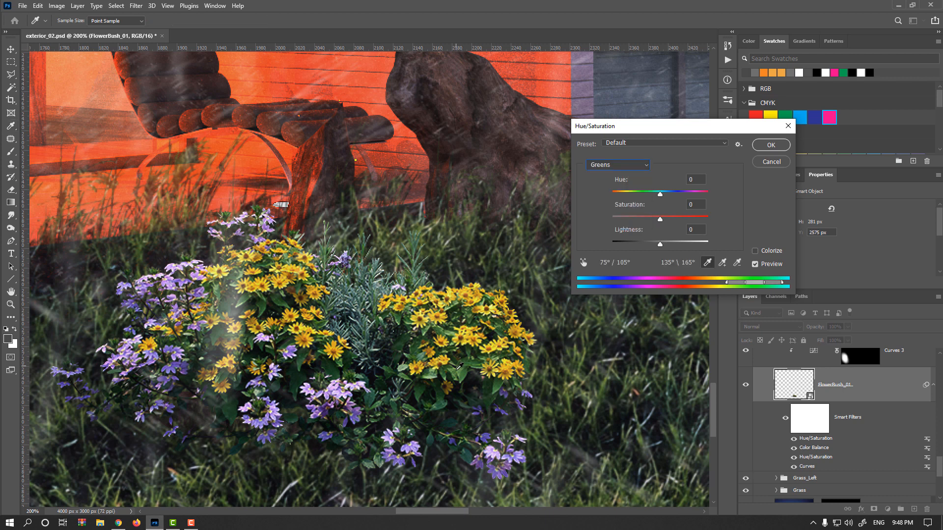
key("shift")
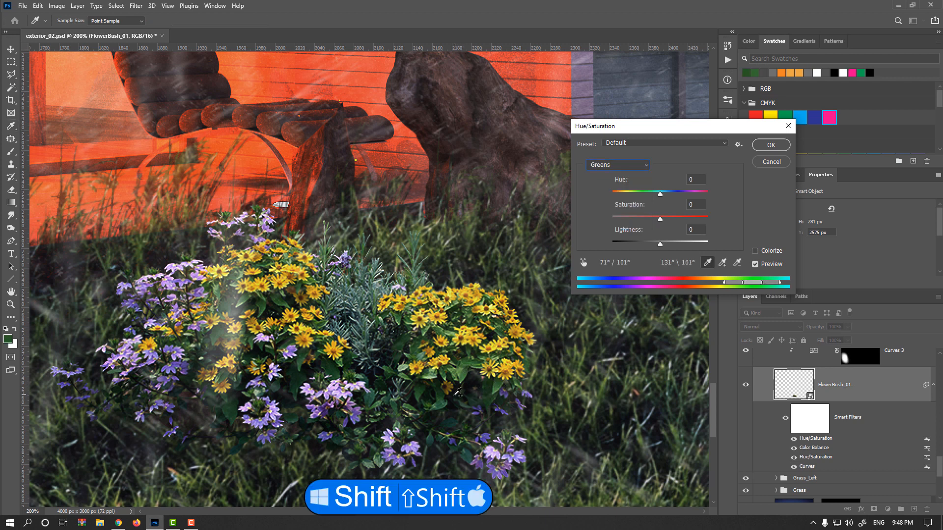
left_click(446, 397, "shift")
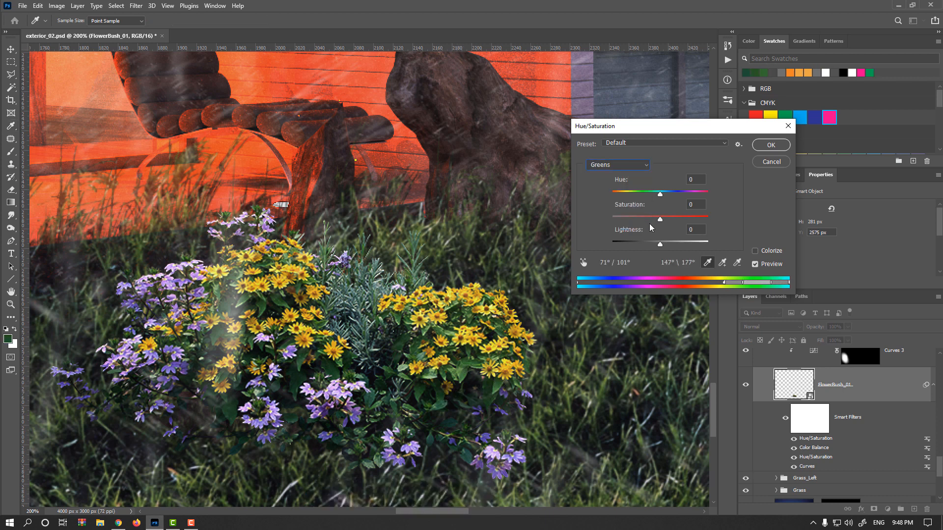
left_click_drag(660, 196, 666, 198)
left_click_drag(666, 195, 767, 143)
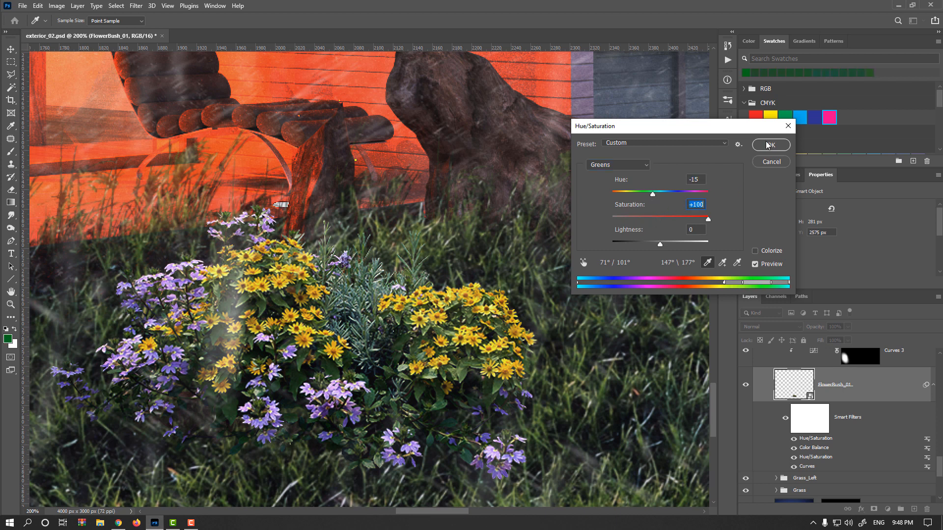
left_click(768, 144)
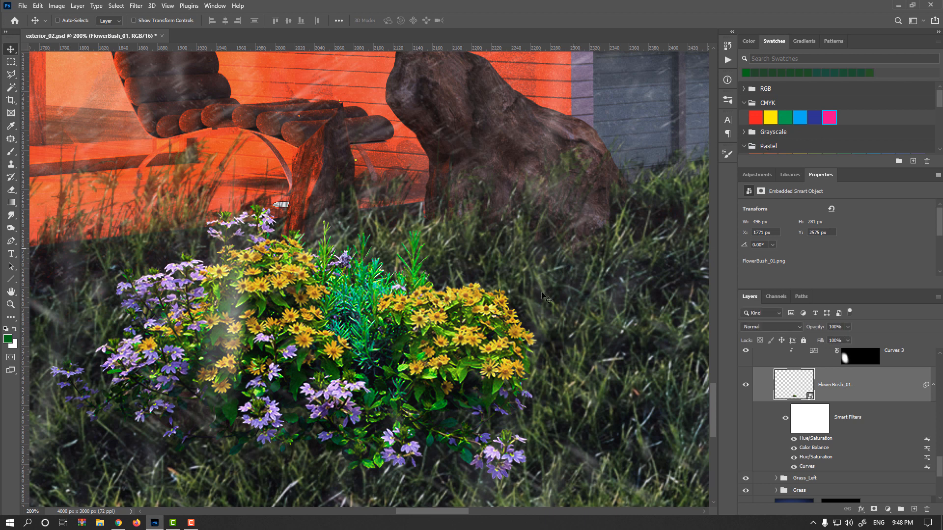
key("ctrl+z")
key("u")
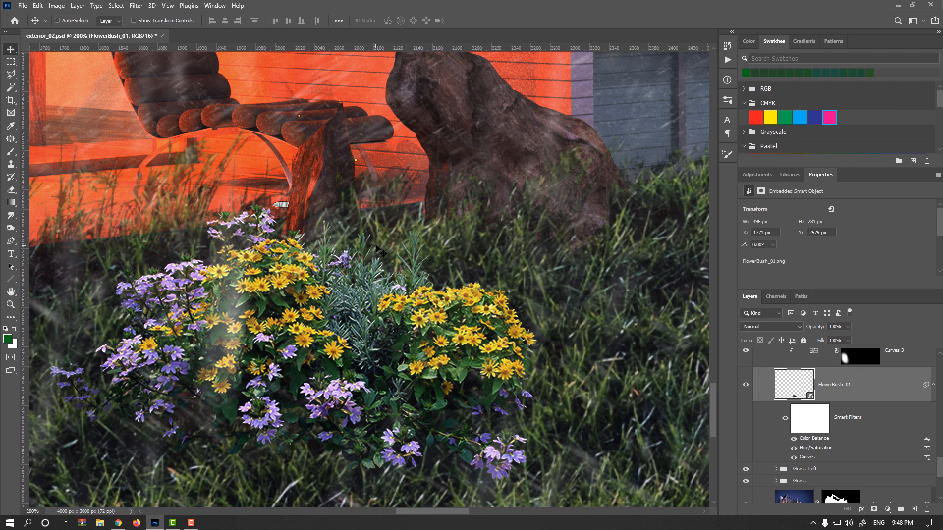
- Adjust the flower bush's Greens with Hue/Saturation, setting hue to -11 and saturation to -34
key("ctrl+u")
left_click(619, 165)
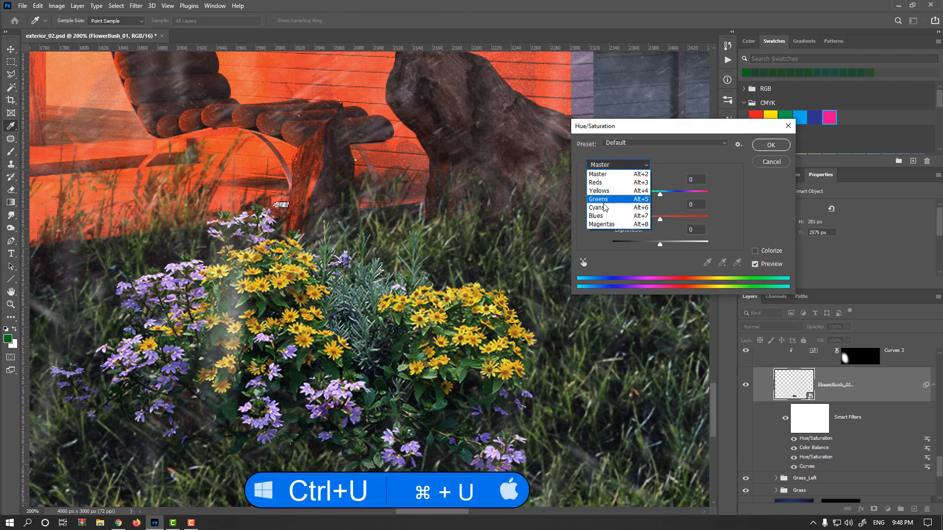
left_click(606, 199)
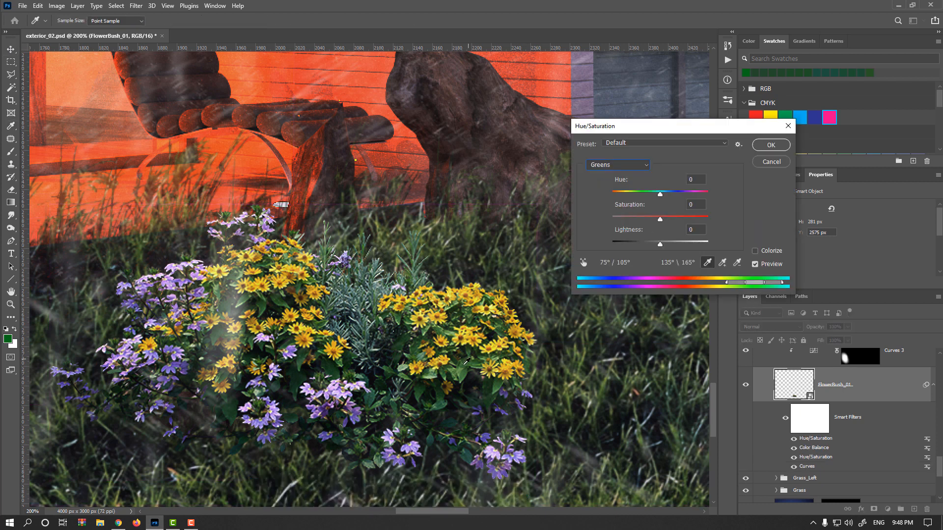
key("shift")
left_click(443, 392, "shift")
left_click(424, 391, "shift")
left_click(654, 219)
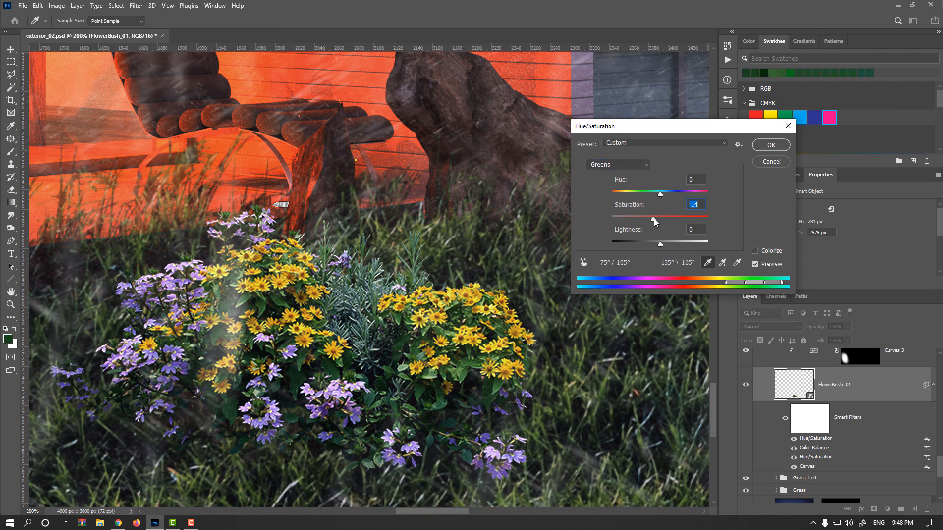
left_click(654, 194)
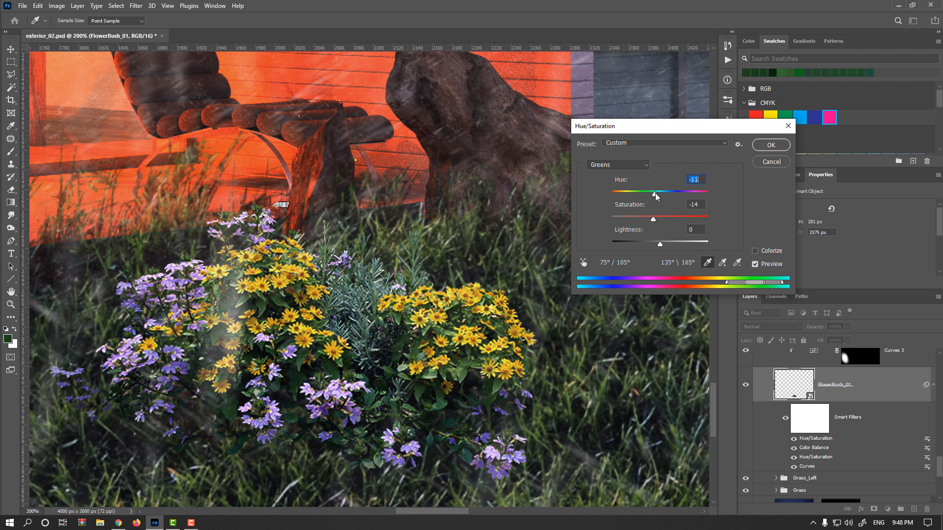
left_click(645, 219)
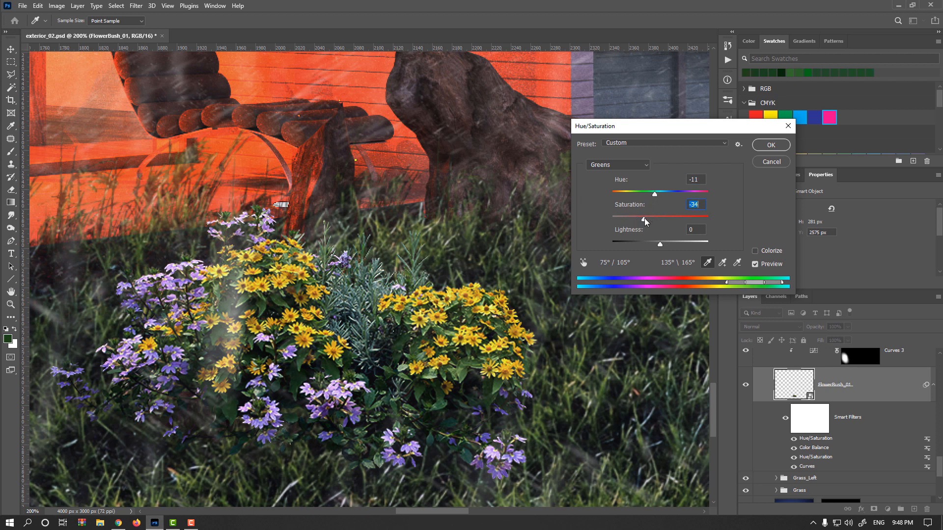
left_click(768, 147)
scroll(501, 342, "down", 2)
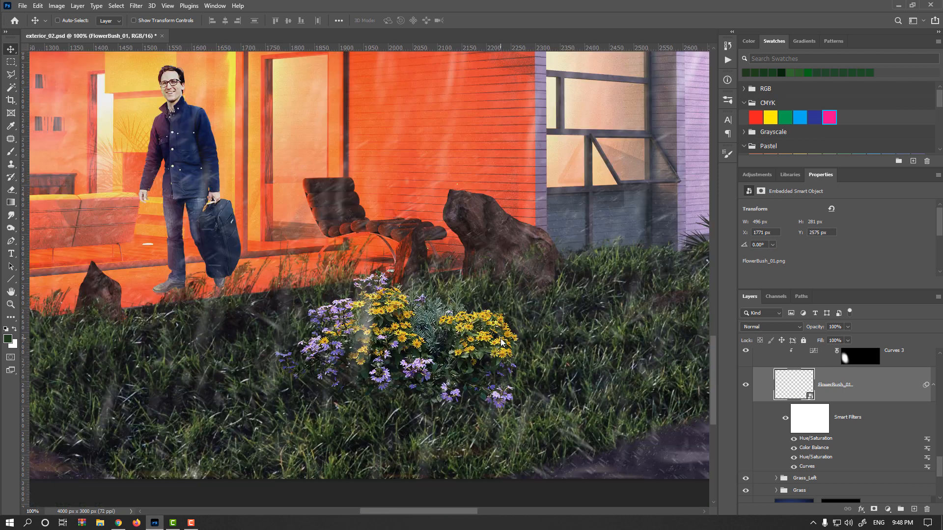
- Compare the flower bush with all four smart filters hidden and shown
left_click_drag(784, 439, 795, 467)
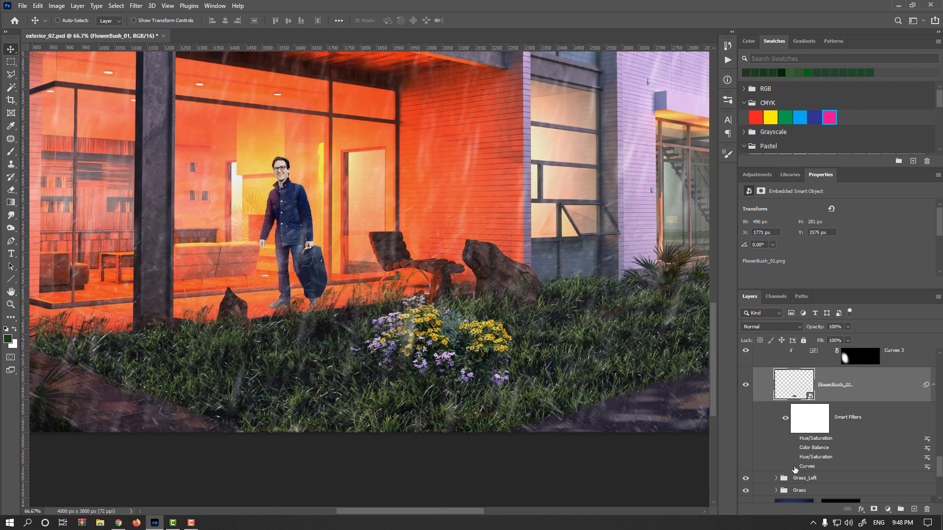
left_click_drag(794, 467, 794, 438)
left_click_drag(438, 362, 440, 337)
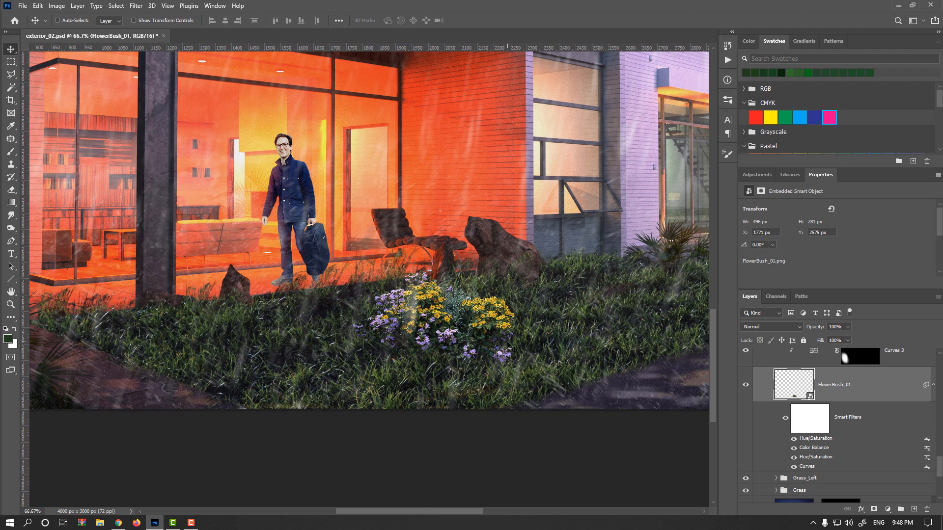
- Duplicate the FlowerBush_01 layer and select the original layer's smart filter mask
left_click_drag(800, 390, 914, 509)
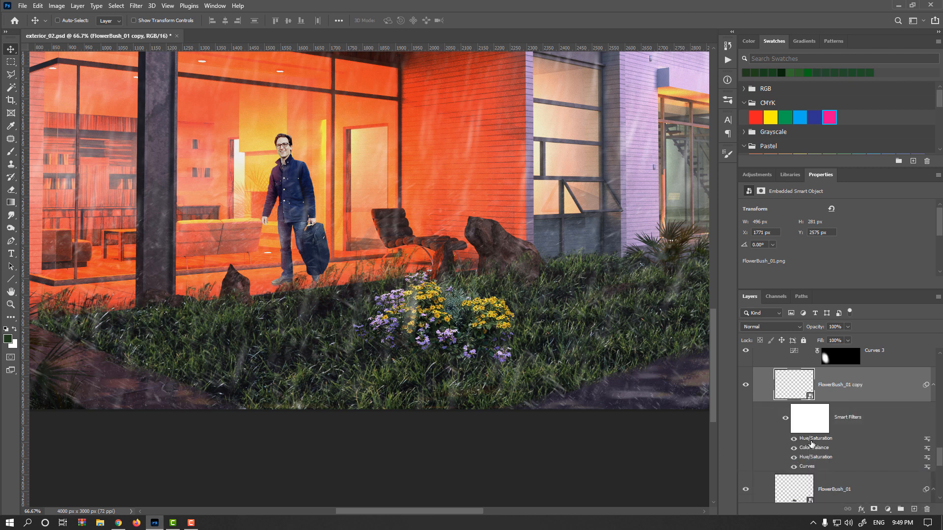
scroll(817, 436, "down", 5)
scroll(815, 433, "up", 5)
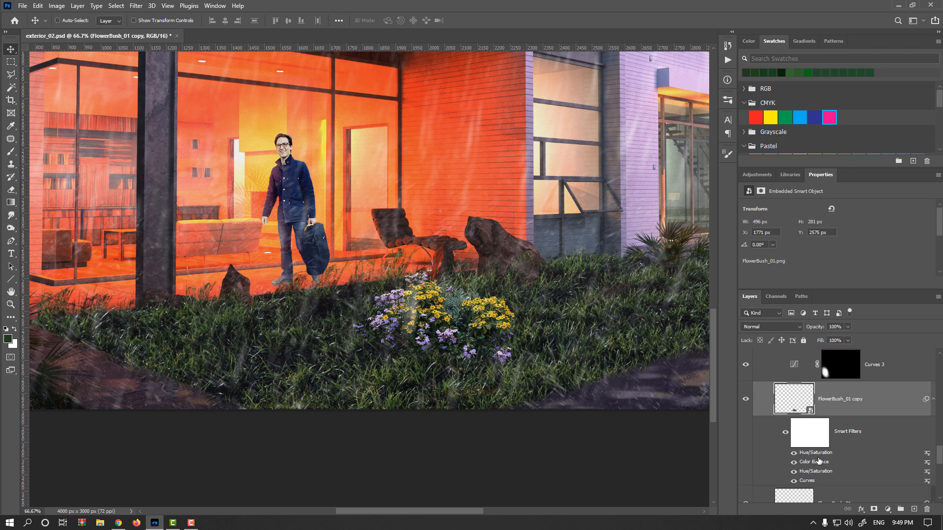
scroll(816, 437, "down", 3)
left_click(811, 451)
scroll(811, 452, "down", 3)
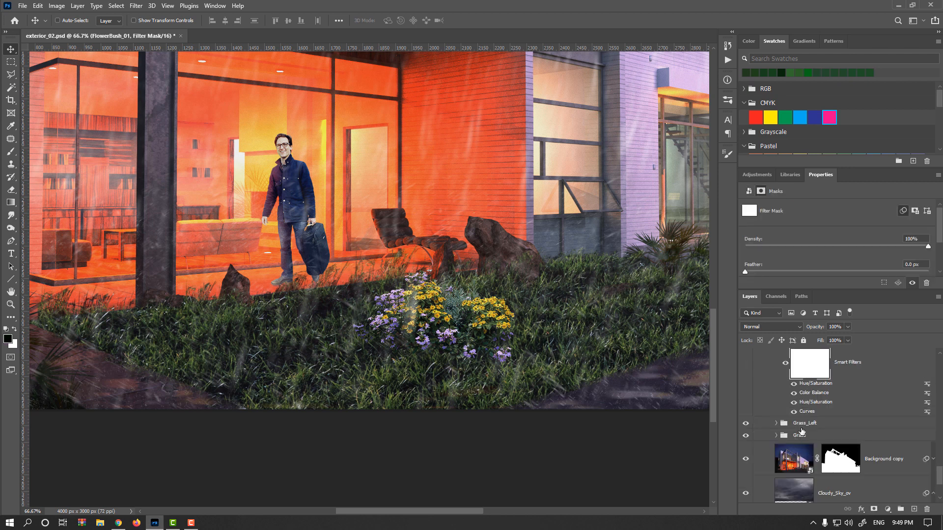
- Delete both Hue/Saturation filters, the Color Balance and the Curves smart filters from the original FlowerBush_01 layer
left_click(815, 385)
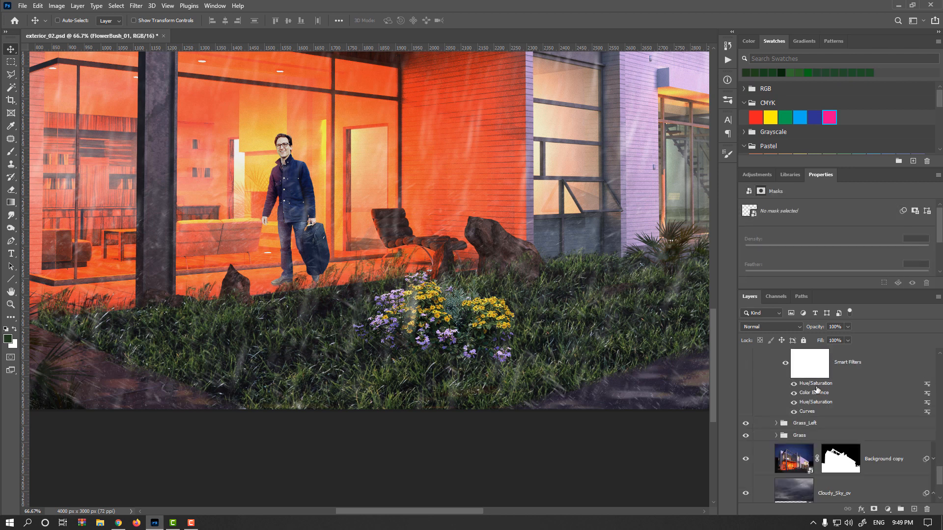
right_click(816, 385)
left_click(831, 422)
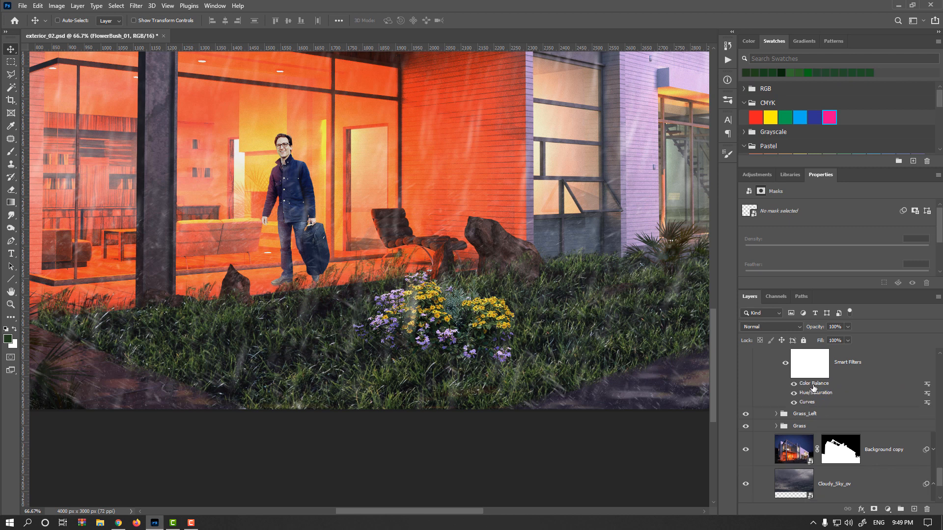
right_click(815, 404)
left_click(830, 441)
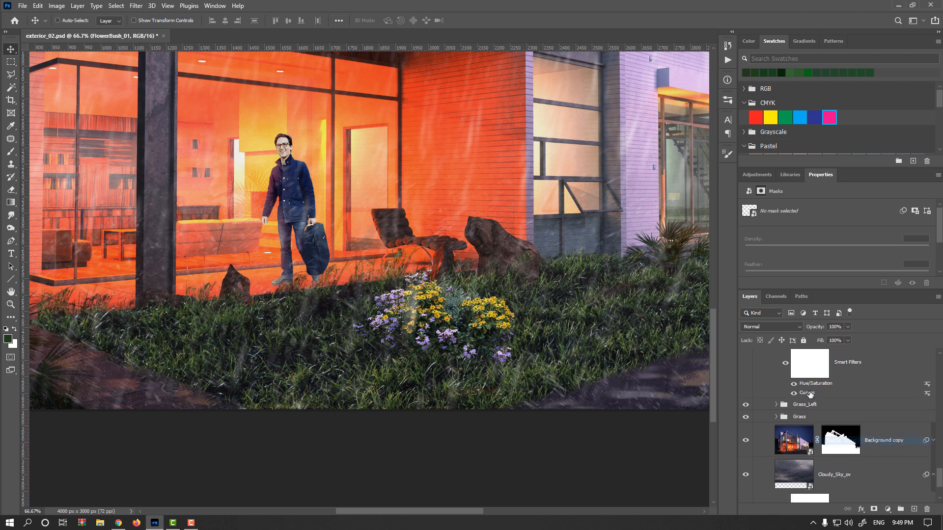
right_click(811, 387)
left_click(831, 420)
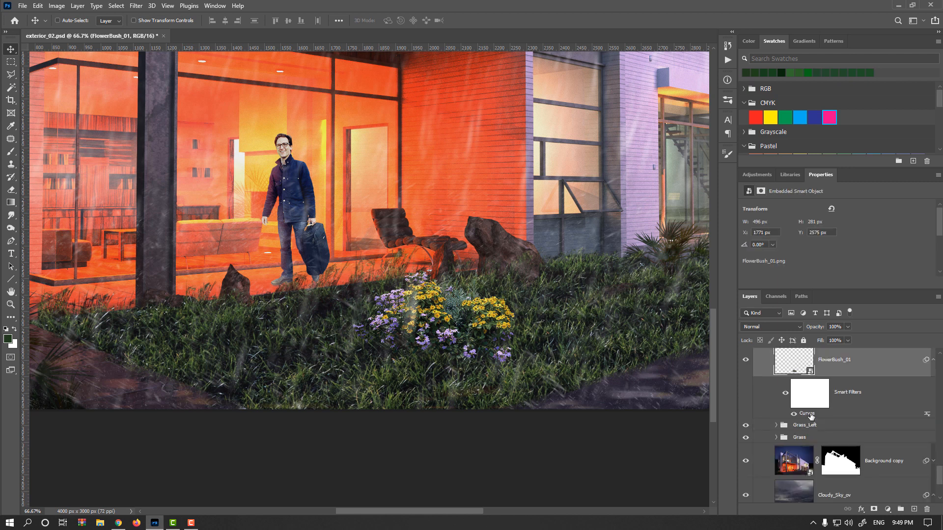
right_click(811, 415)
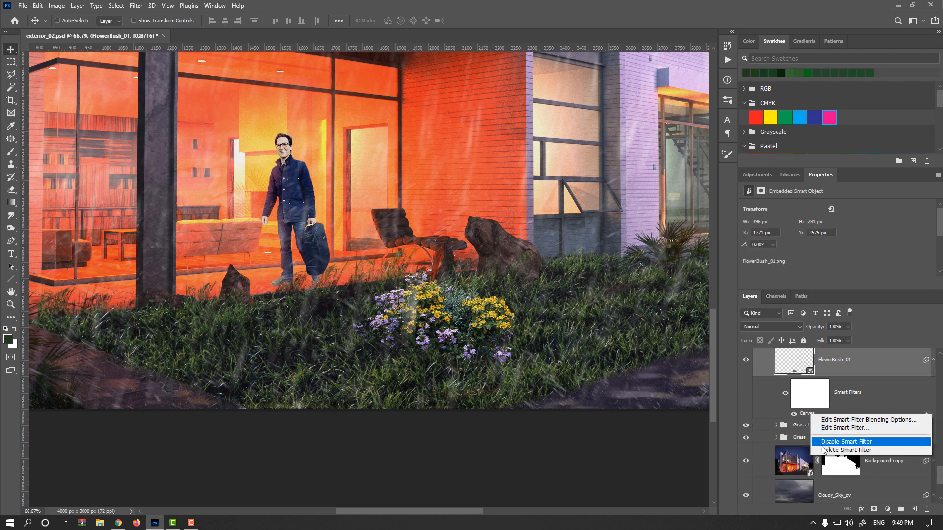
left_click(821, 446)
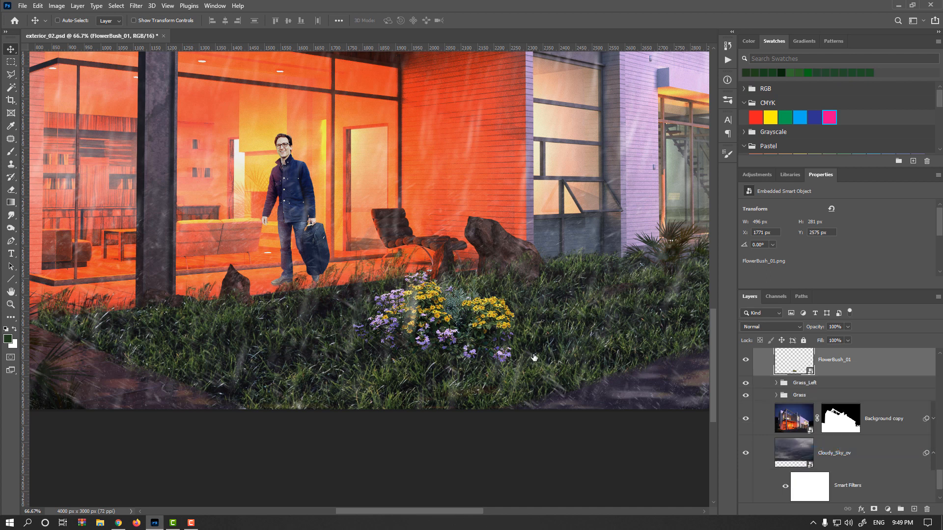
- Desaturate the FlowerBush_01 layer with Hue/Saturation at saturation -100 and move it above FlowerBush_01 copy
left_click(57, 6)
mouse_move(89, 32)
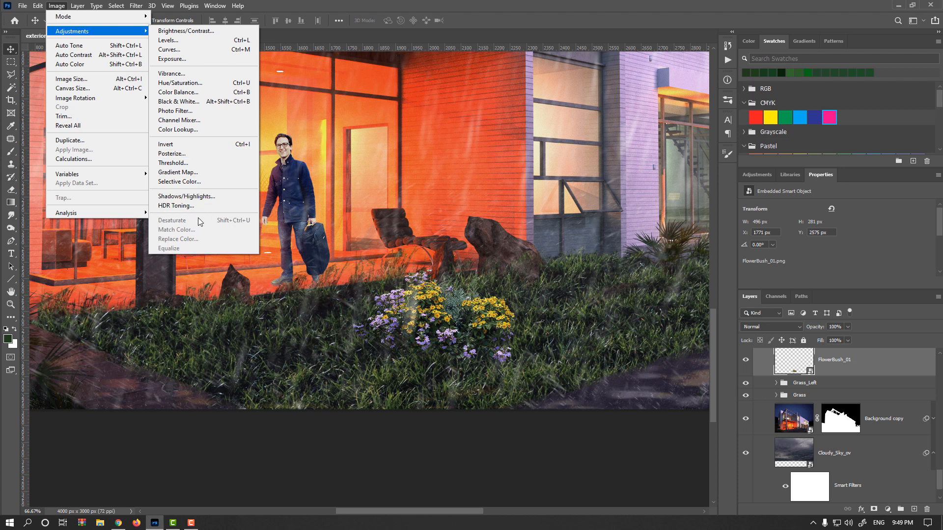
left_click(467, 310)
key("ctrl+u")
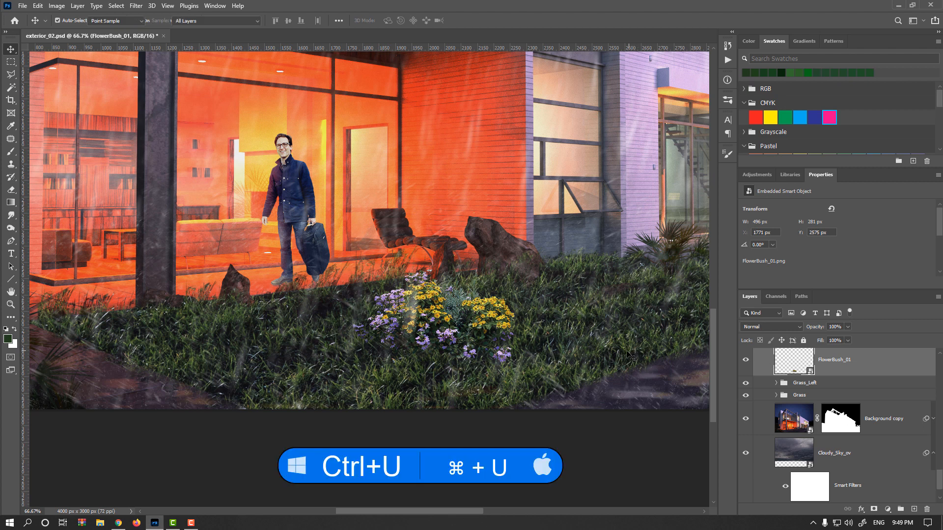
left_click_drag(662, 220, 606, 217)
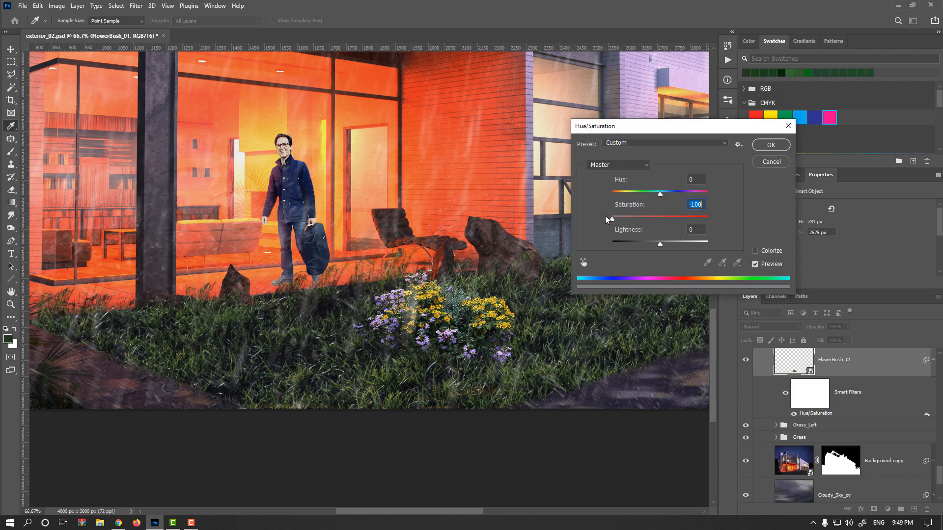
left_click(771, 146)
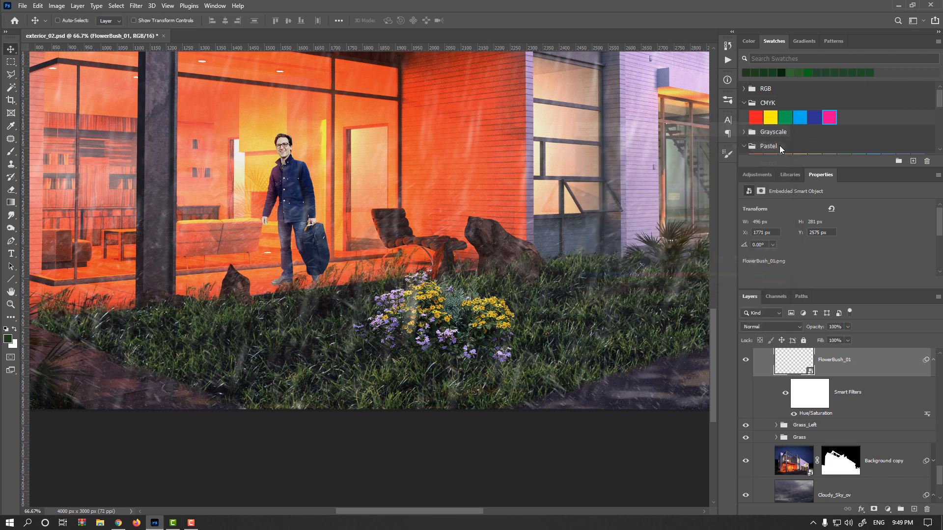
left_click_drag(815, 388, 818, 360)
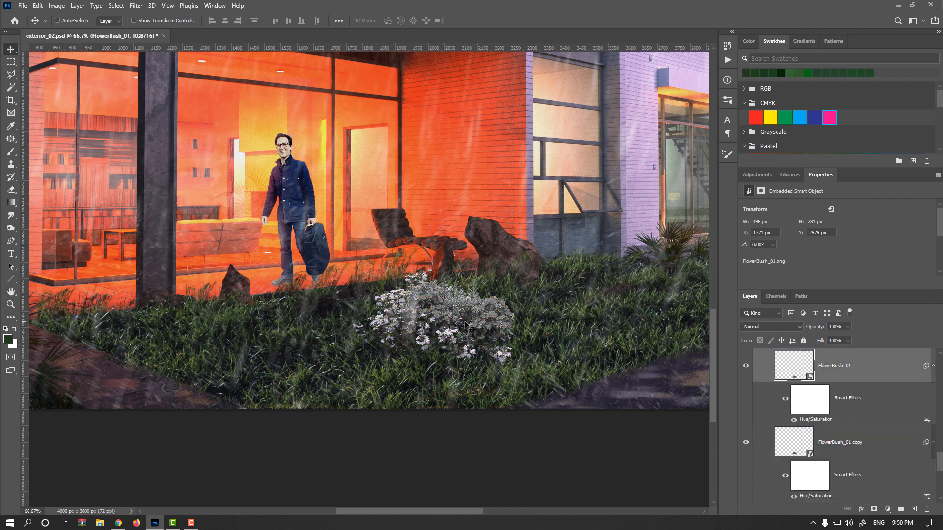
- Turn the desaturated flower bush into a black silhouette by applying Threshold at level 255
scroll(466, 328, "up", 1)
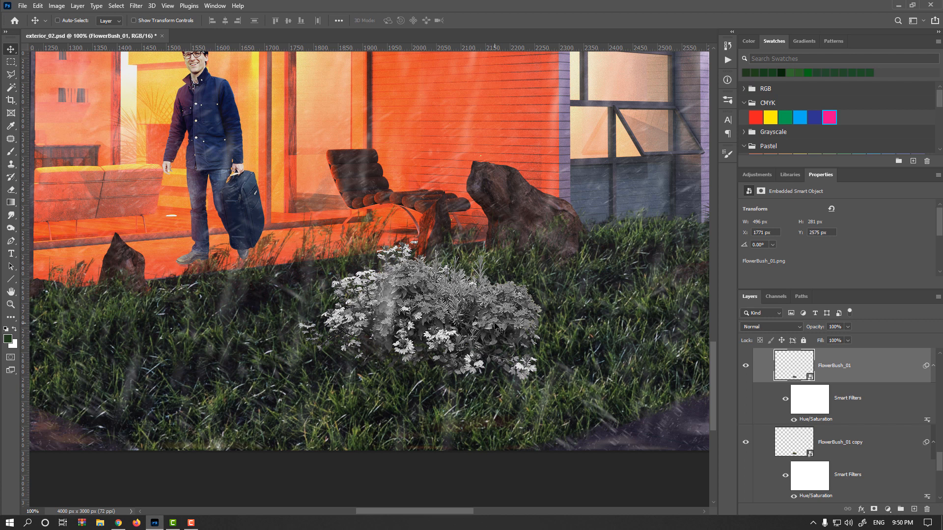
left_click(59, 5)
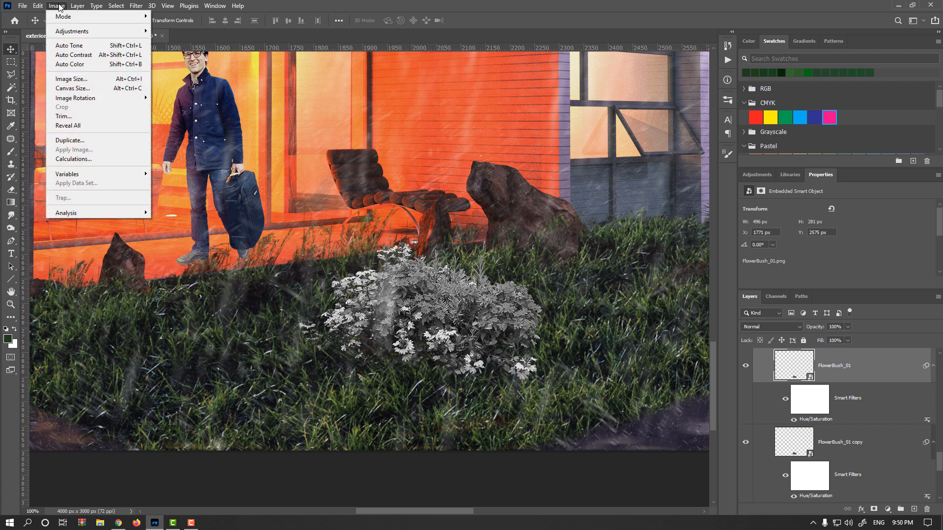
mouse_move(81, 31)
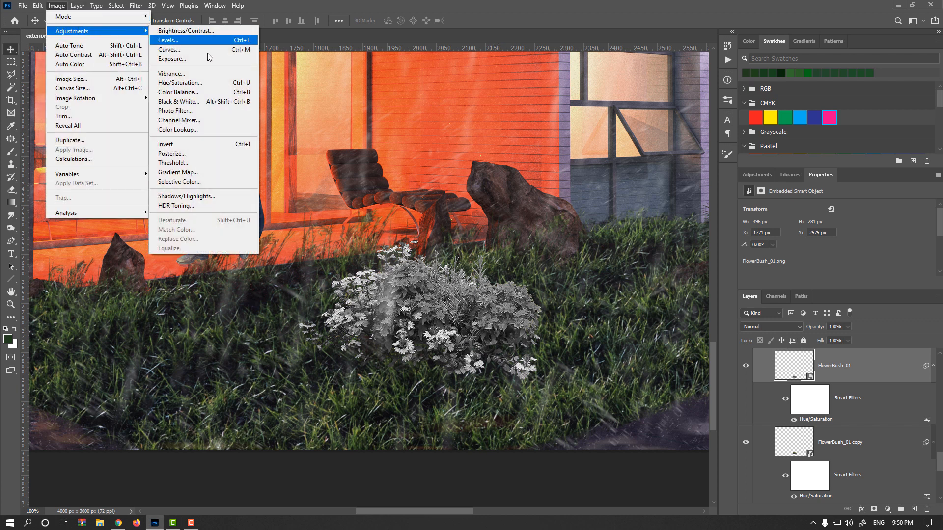
left_click(210, 164)
mouse_move(446, 214)
left_mouse_down()
mouse_move(432, 212)
mouse_move(463, 211)
left_mouse_up()
left_click(488, 212)
left_click(508, 211)
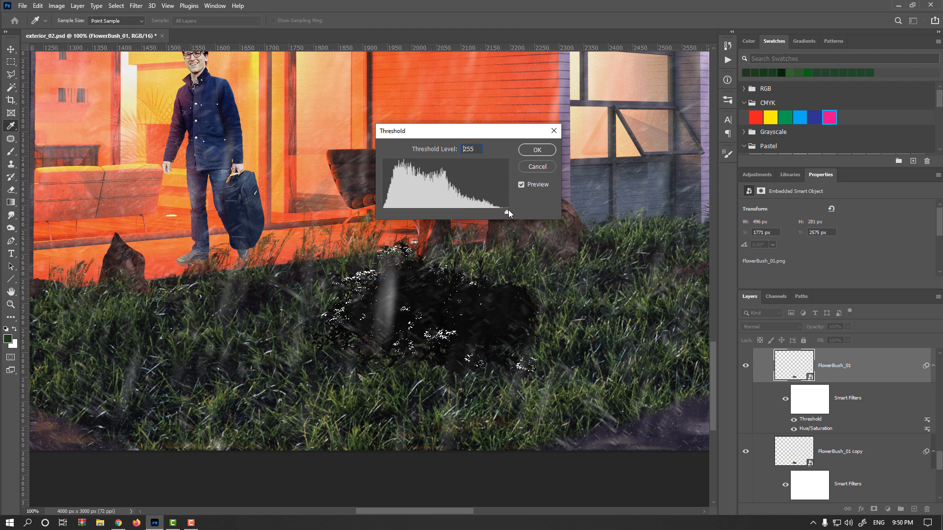
left_click_drag(517, 209, 517, 209)
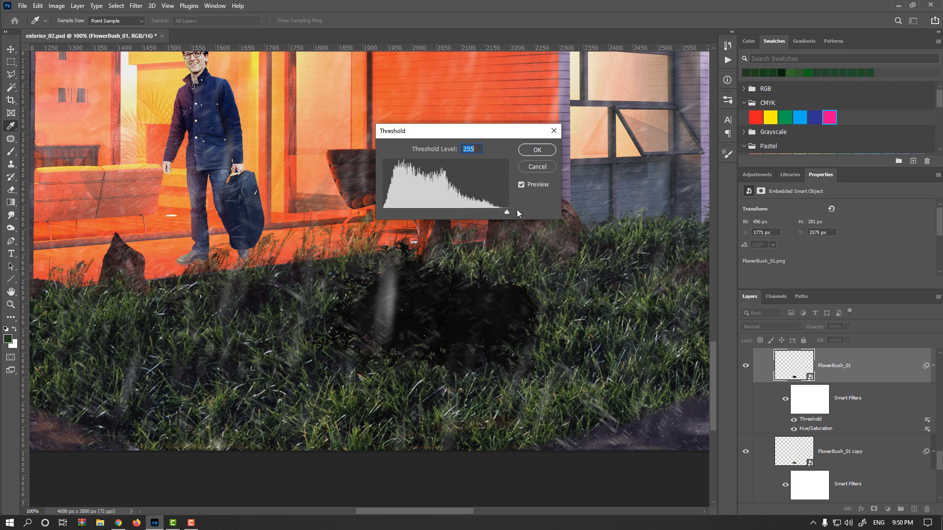
left_click(534, 150)
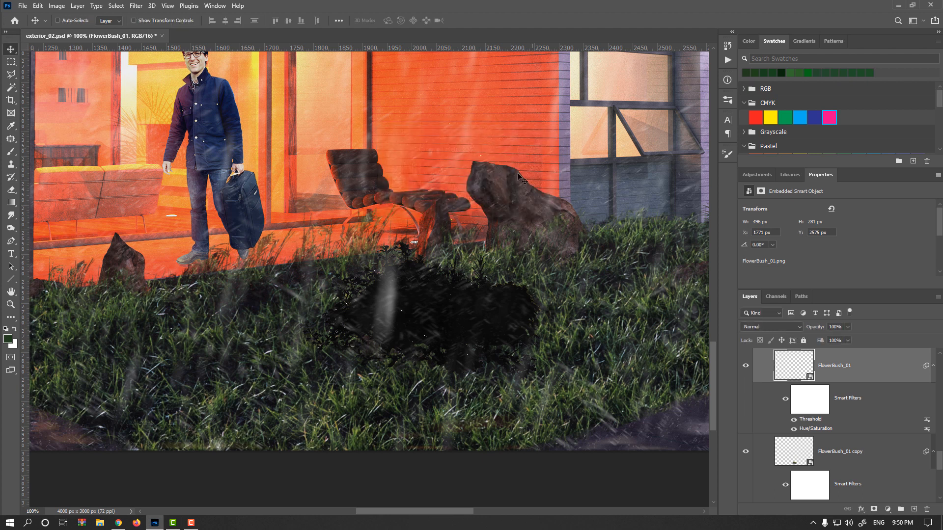
- Flip the black bush silhouette vertically and distort it into a flattened, slanted shadow widening toward the viewer below the flowers
key("ctrl+t")
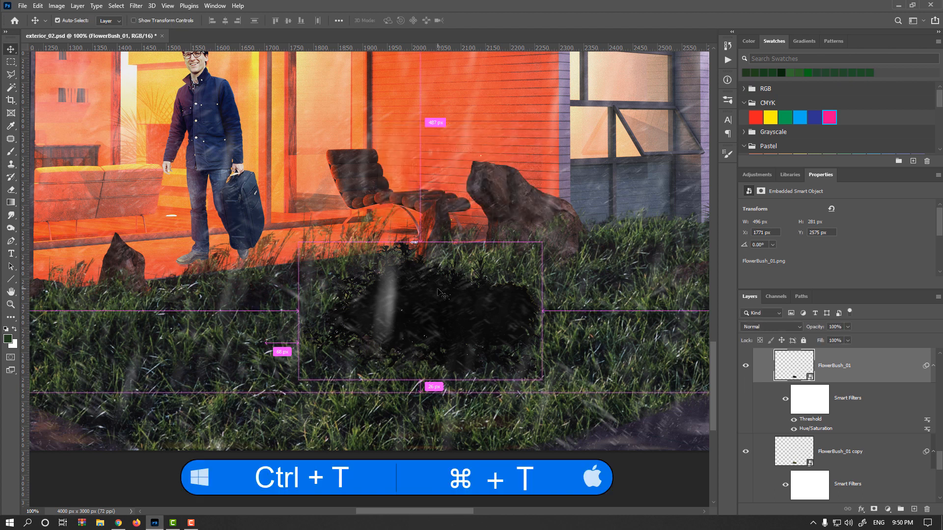
key("Return")
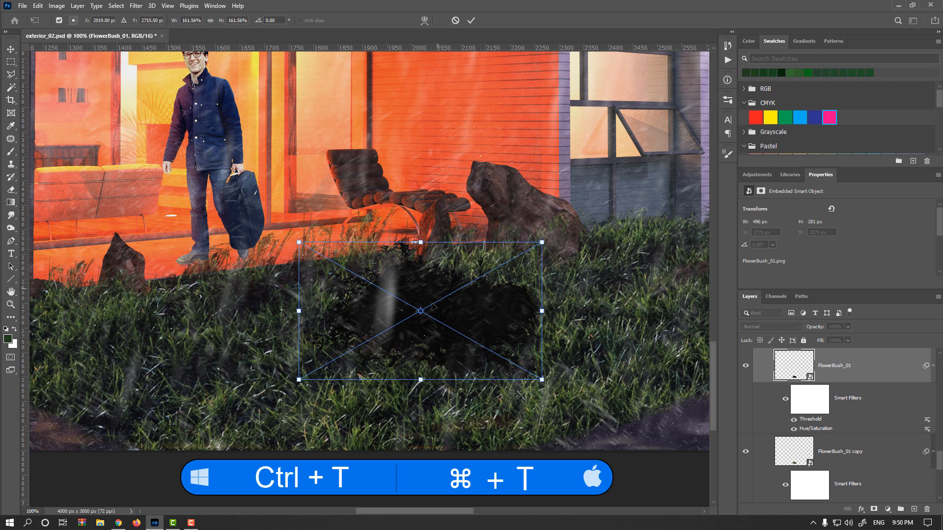
right_click(431, 303)
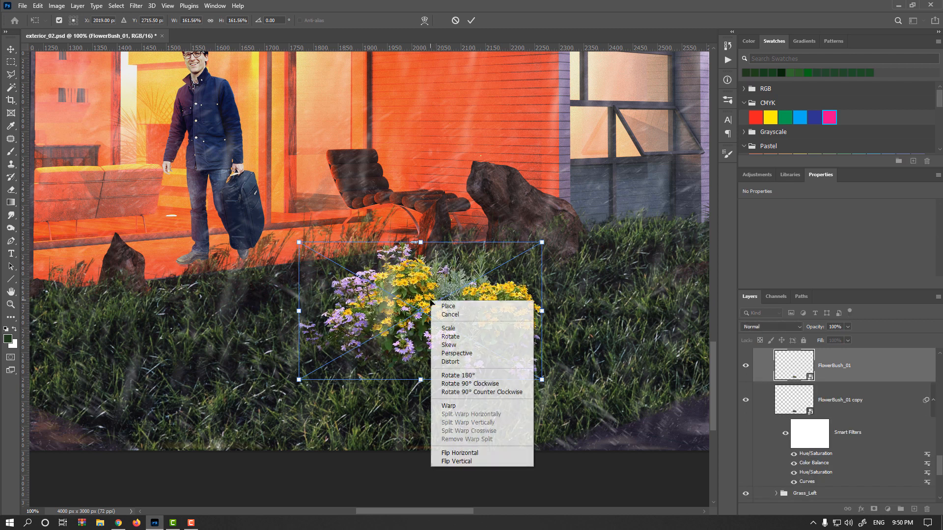
left_click(457, 462)
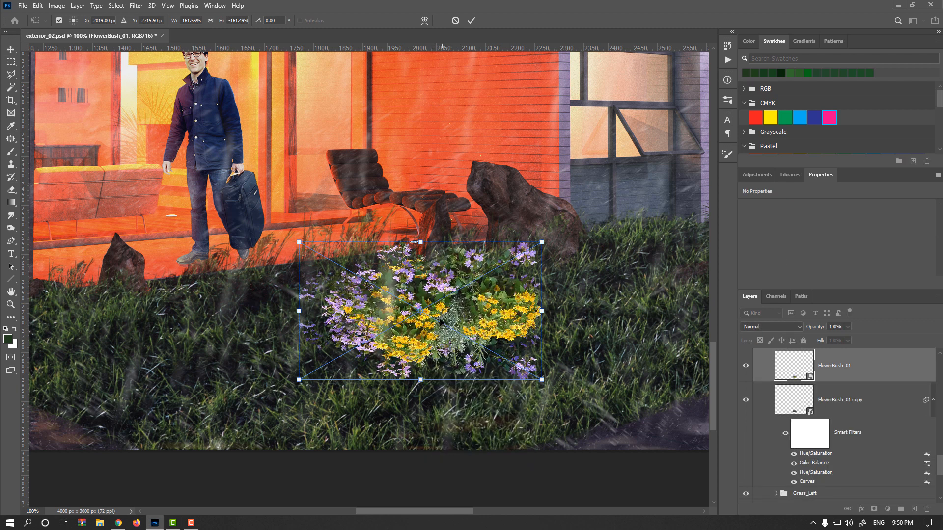
left_click_drag(421, 381, 367, 435)
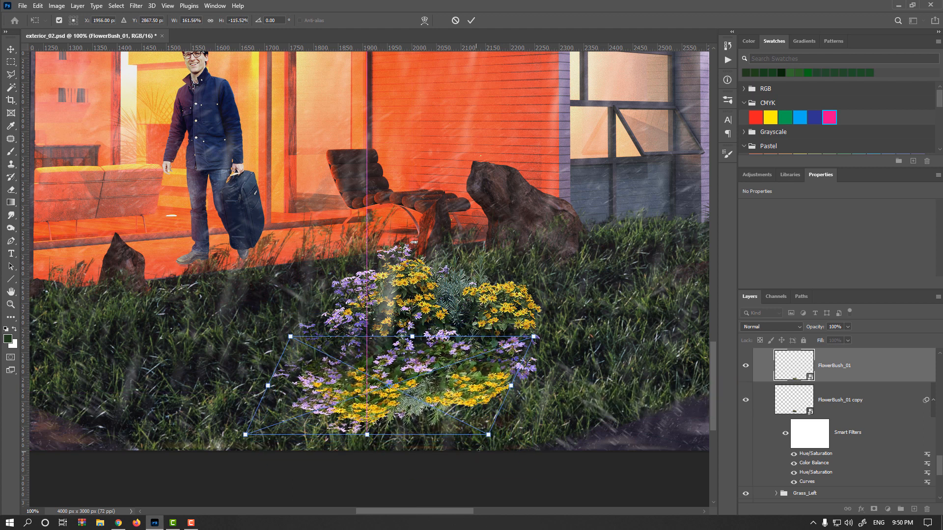
left_click_drag(490, 437, 571, 441)
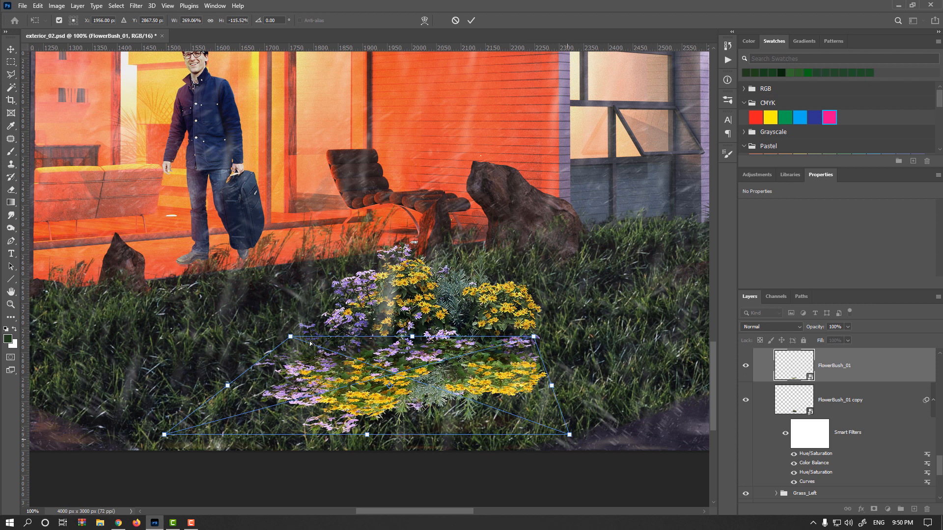
left_click_drag(293, 339, 294, 332)
key("Return")
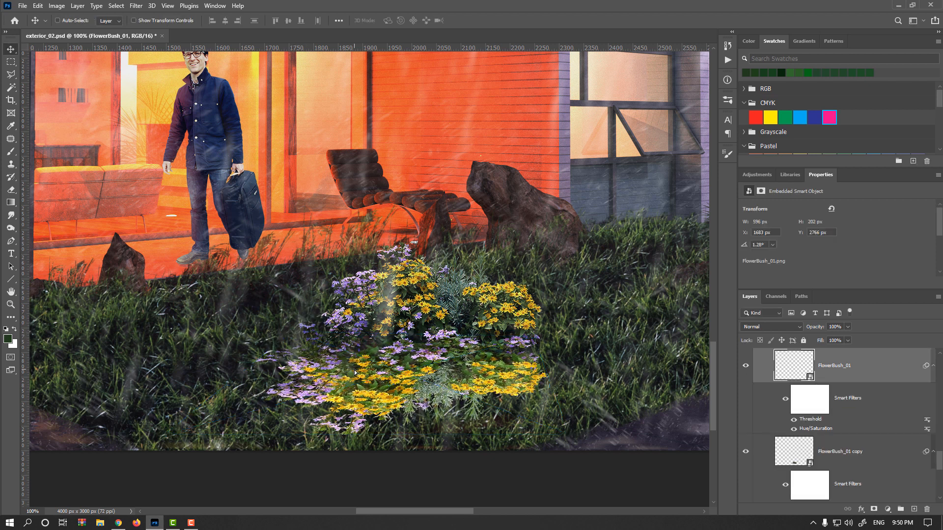
- Set the shadow layer's blend mode to Multiply and soften it with a Gaussian Blur of 38.7 pixels radius
left_click(788, 327)
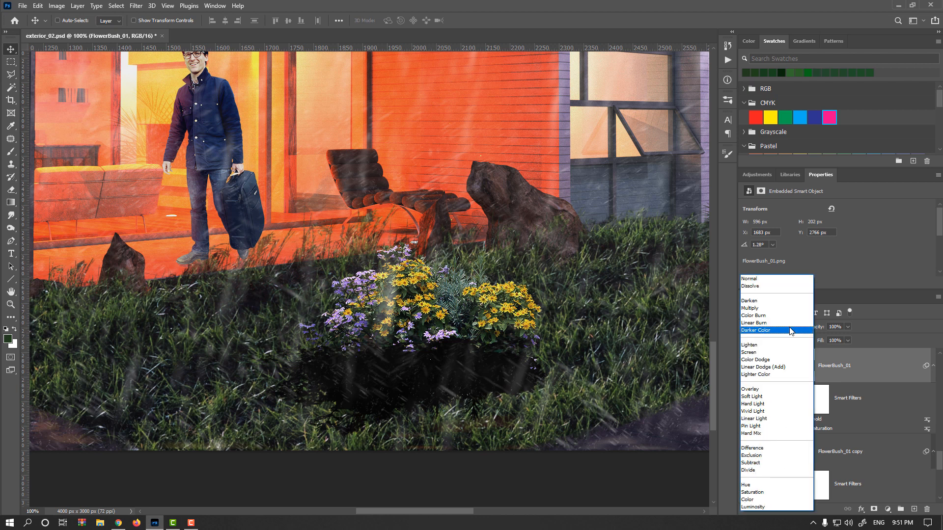
left_click(763, 309)
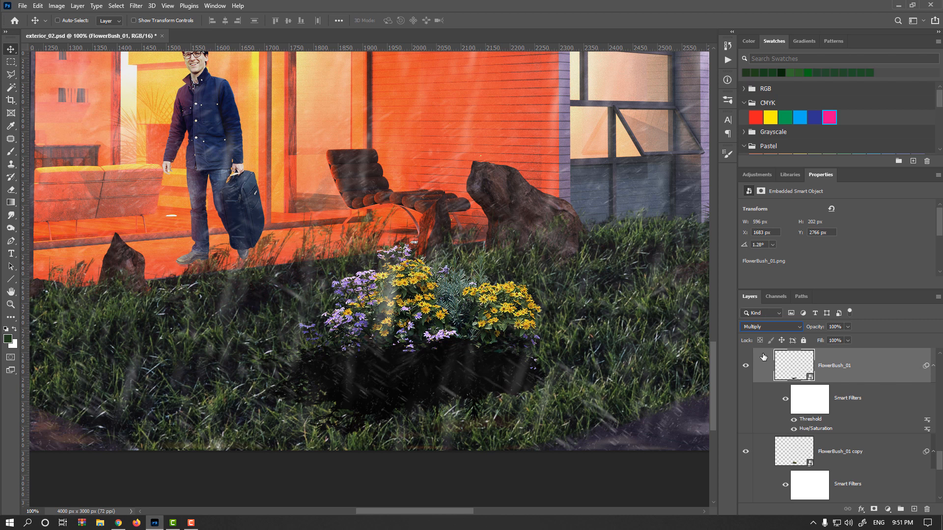
left_click(135, 6)
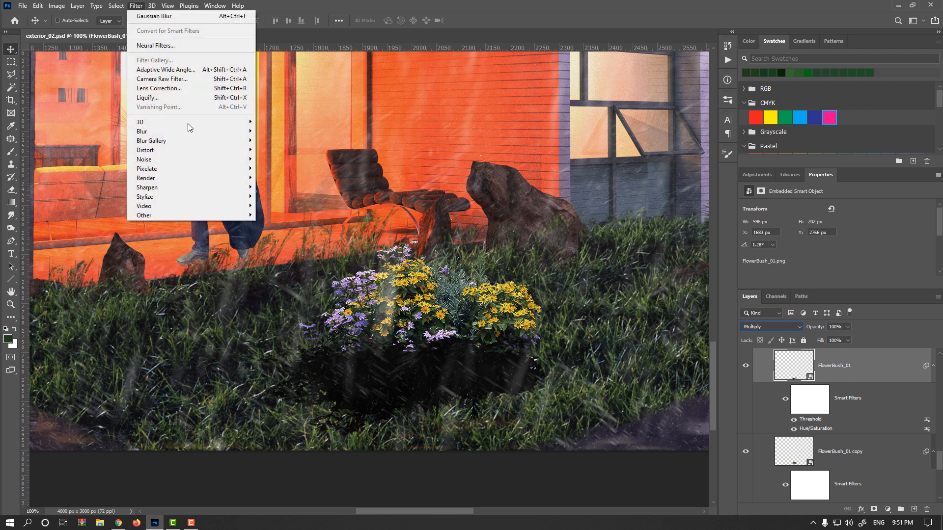
mouse_move(196, 131)
left_click(297, 171)
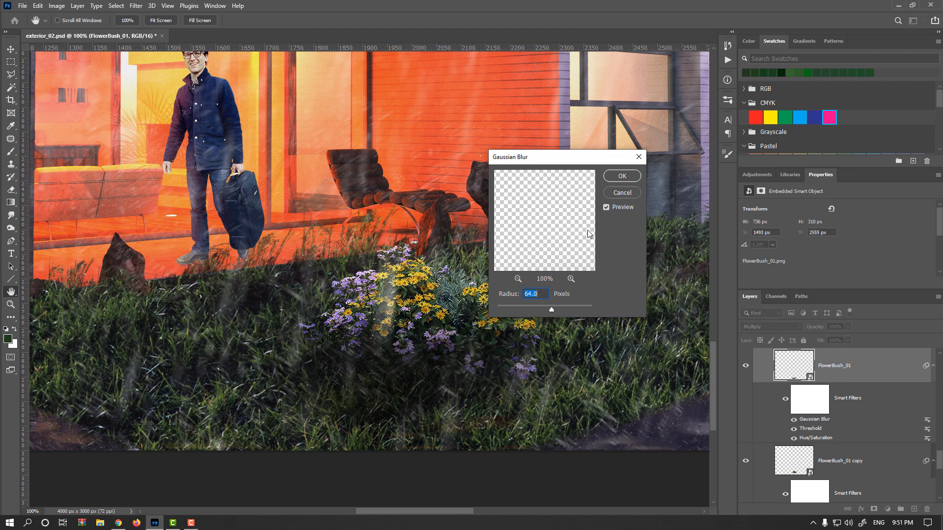
left_click(546, 308)
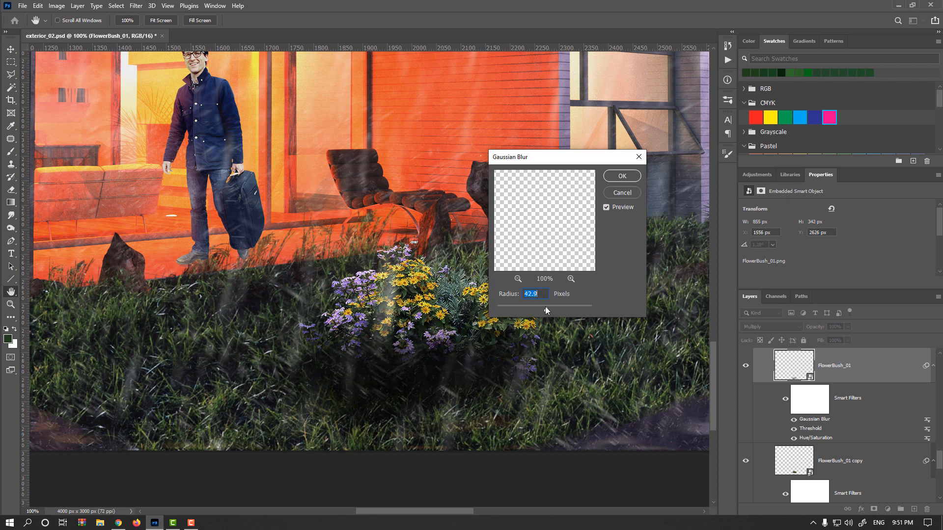
left_click(545, 308)
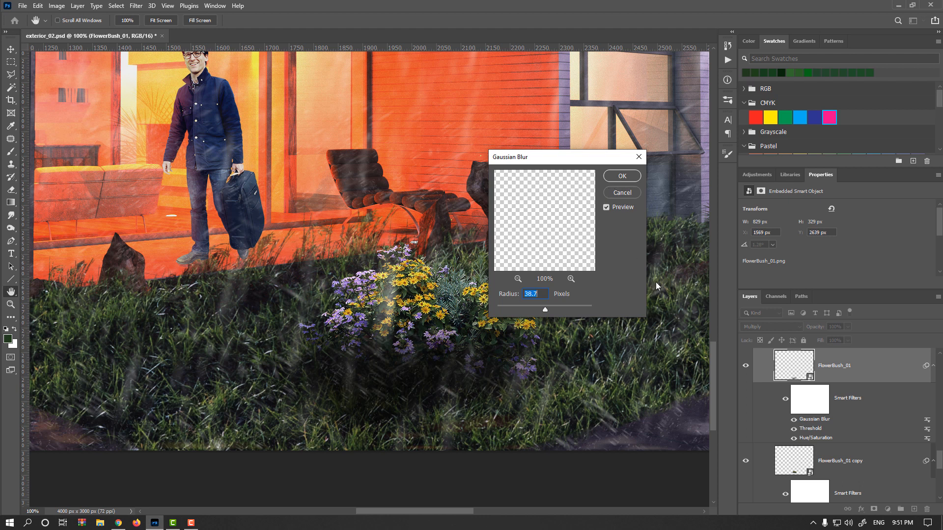
key("Return")
- Reduce the shadow layer's opacity to 45%, comparing the bush with the shadow hidden and shown
left_click_drag(797, 329, 783, 329)
left_click(744, 369)
left_click(745, 367)
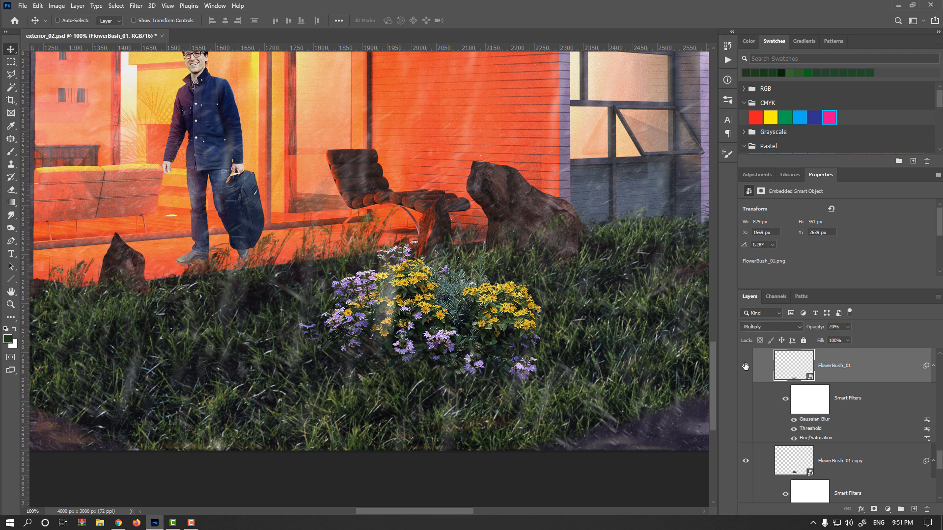
left_click_drag(815, 328, 820, 328)
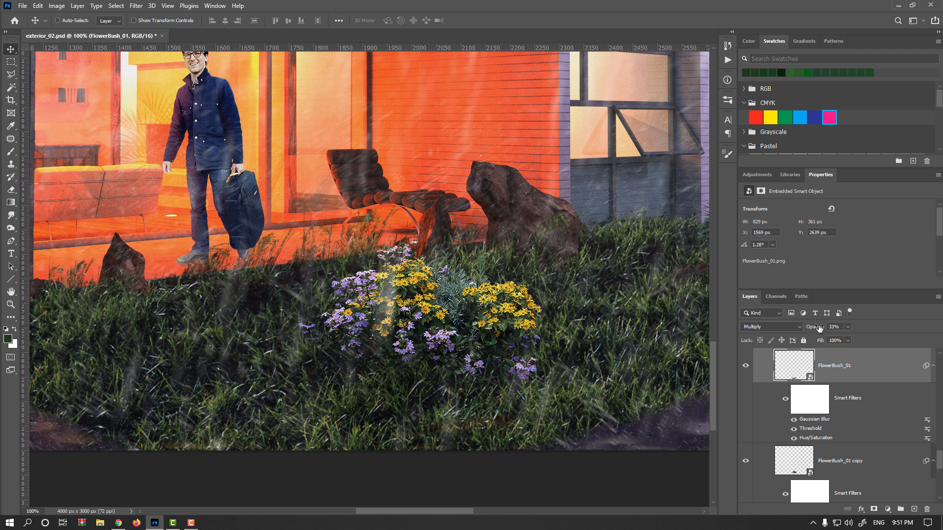
left_click_drag(817, 330, 820, 328)
- Add a layer mask to the shadow and paint black over the lower flowers with a brush at 100% flow
left_click(873, 509)
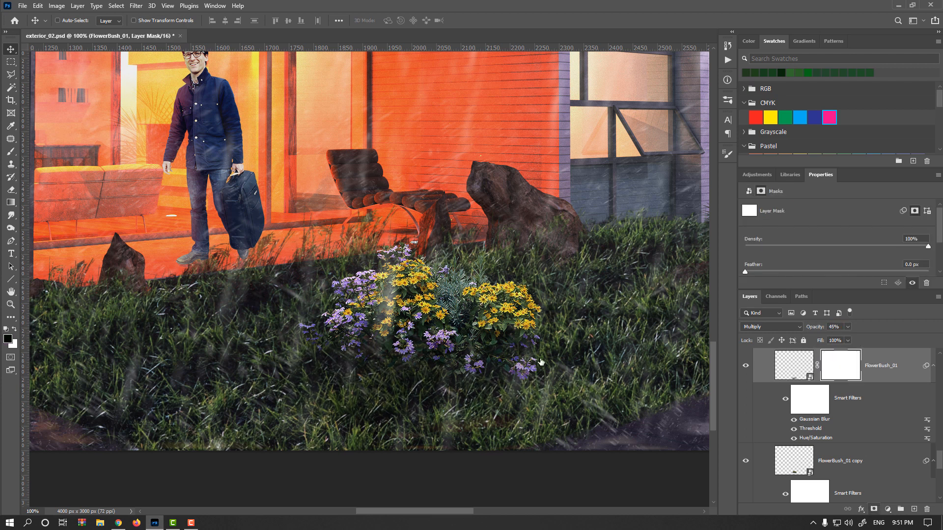
key("b")
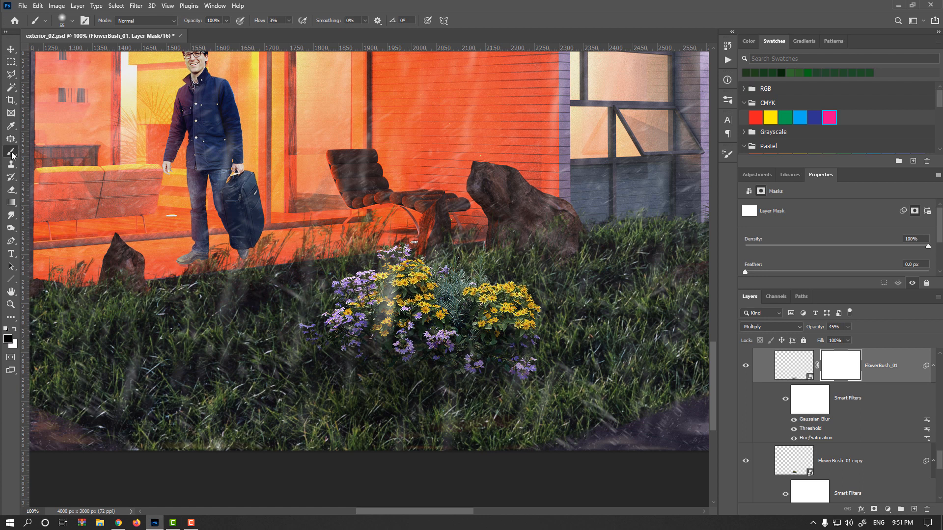
left_click_drag(465, 340, 469, 340)
left_click_drag(259, 21, 453, 39)
mouse_move(430, 334)
left_mouse_down()
mouse_move(482, 334)
mouse_move(403, 330)
mouse_move(444, 330)
mouse_move(421, 337)
left_mouse_up()
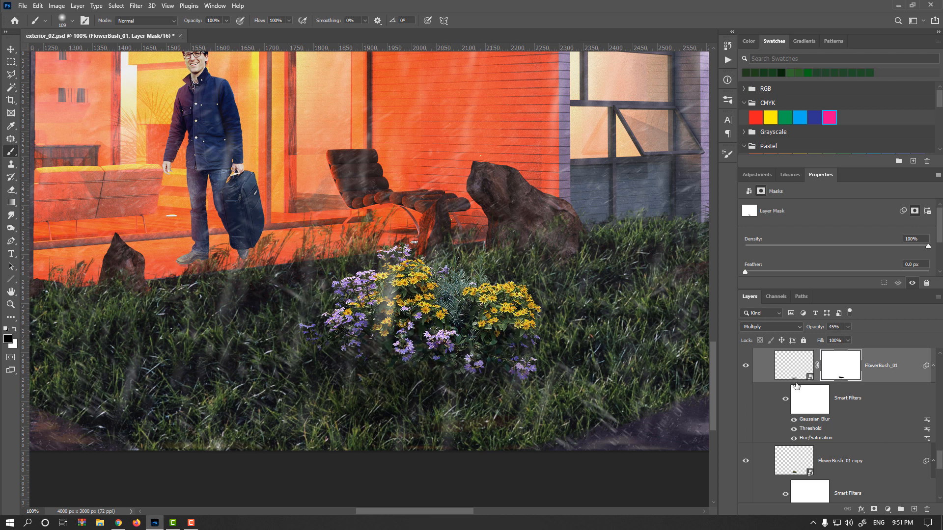
- Compare the flower bush with its masked shadow hidden and shown, and check it against the whole house scene
left_click(746, 366)
left_click(746, 366)
key("v")
scroll(471, 350, "down", 1)
scroll(472, 349, "down", 3)
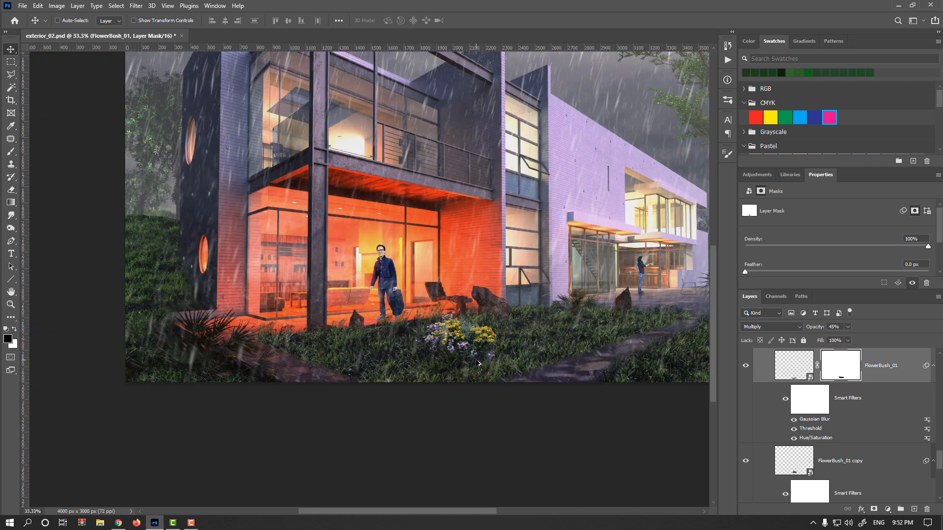